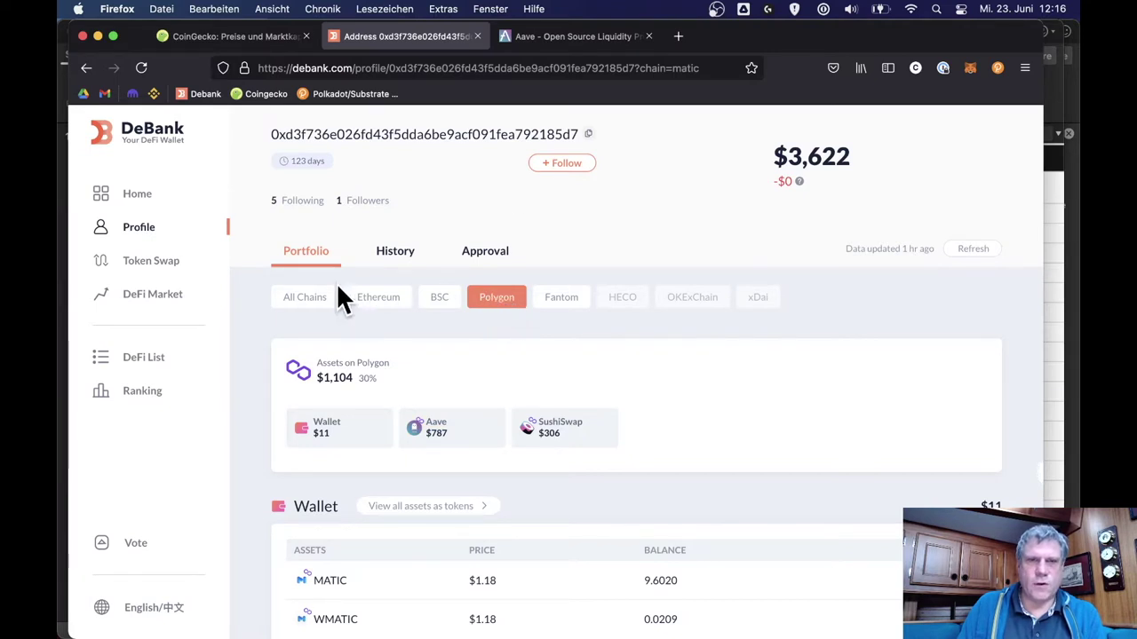
# Show the DeBank portfolio across all chains and review the asset totals per chain and the wallet holdings.
pyautogui.click(315, 304)
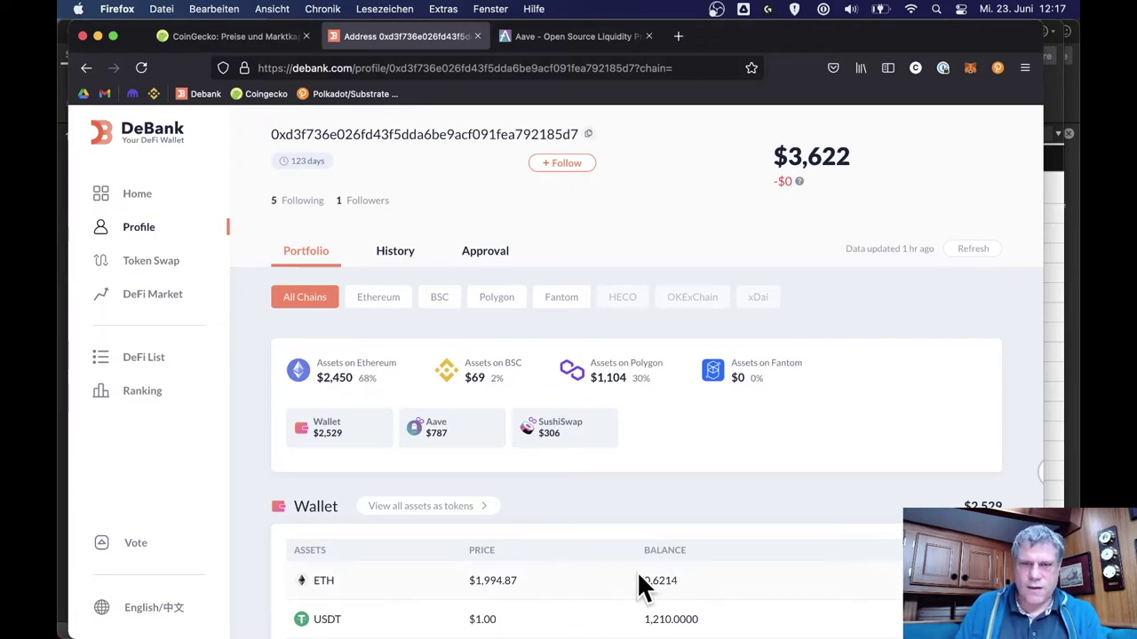
pyautogui.scroll(-1, 696, 586)
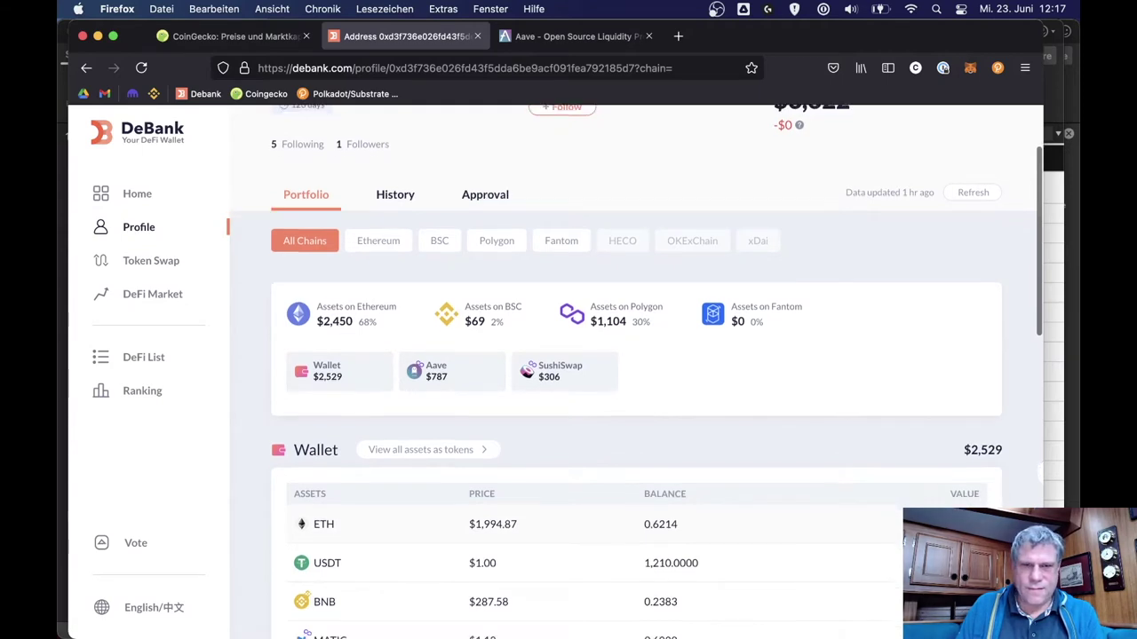
pyautogui.scroll(-1, 626, 515)
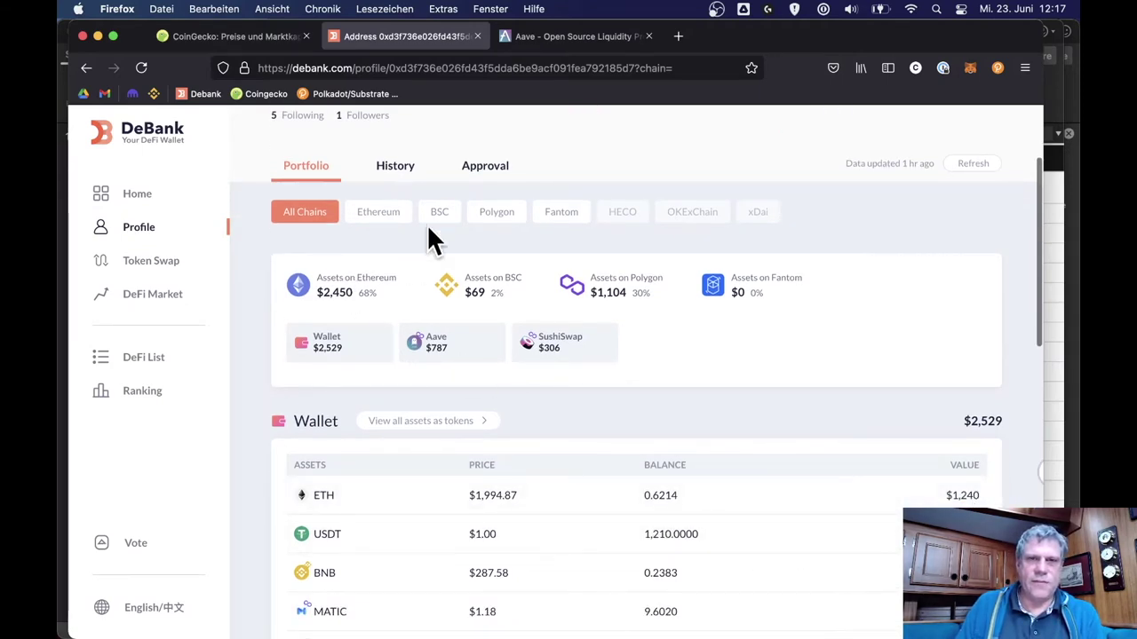
# Filter the portfolio to the Polygon chain and review its wallet assets and the Aave lending position.
pyautogui.click(497, 218)
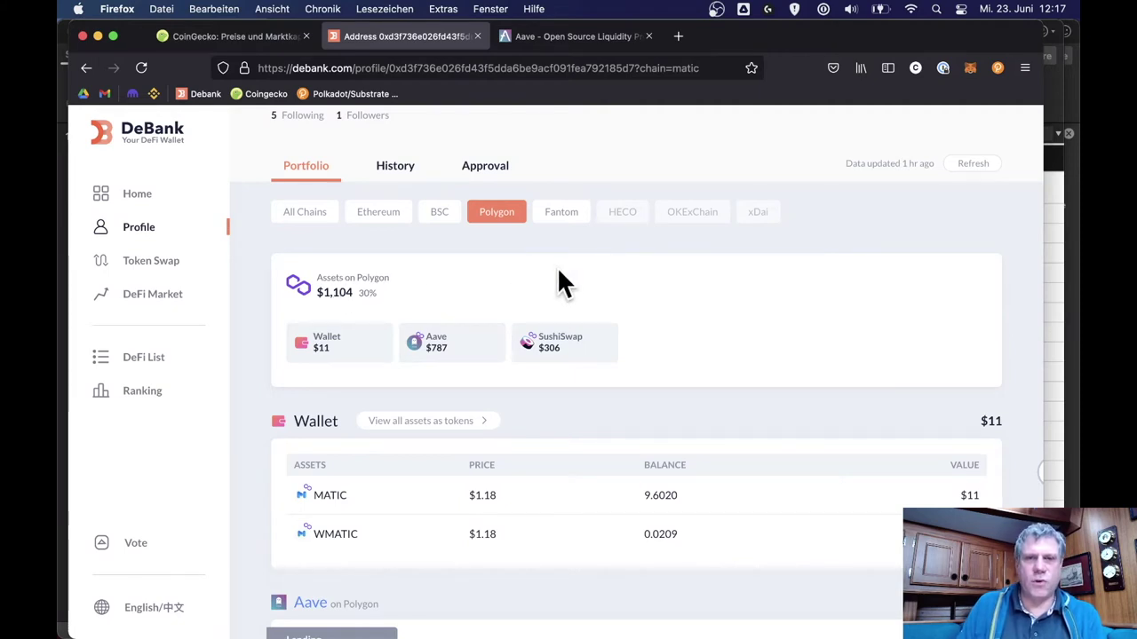
pyautogui.scroll(-1, 583, 296)
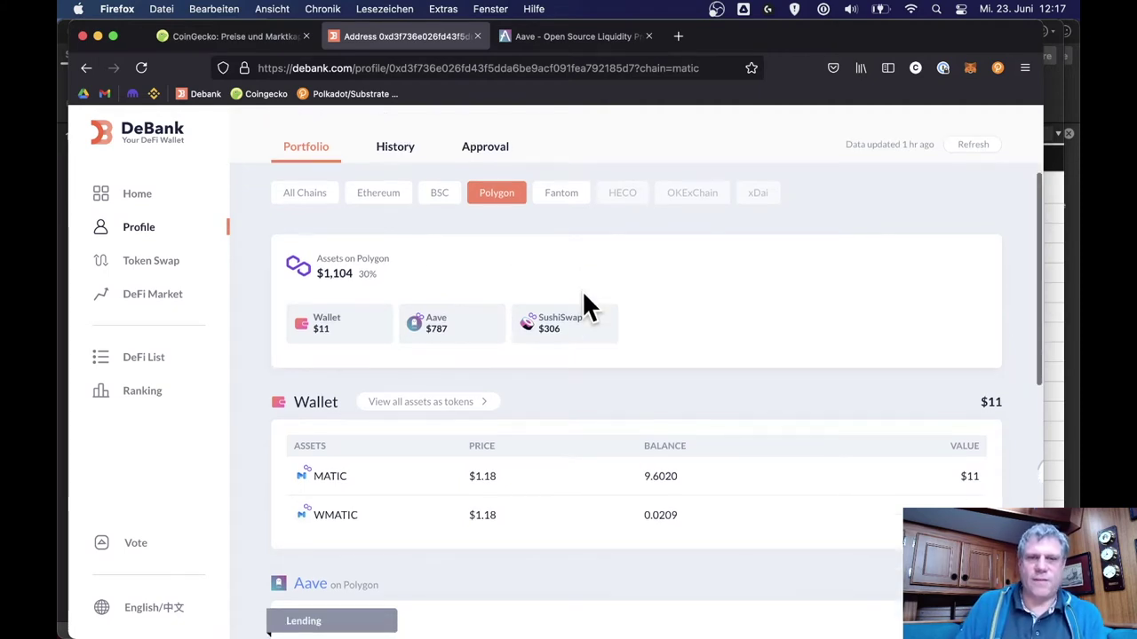
pyautogui.scroll(-5, 584, 296)
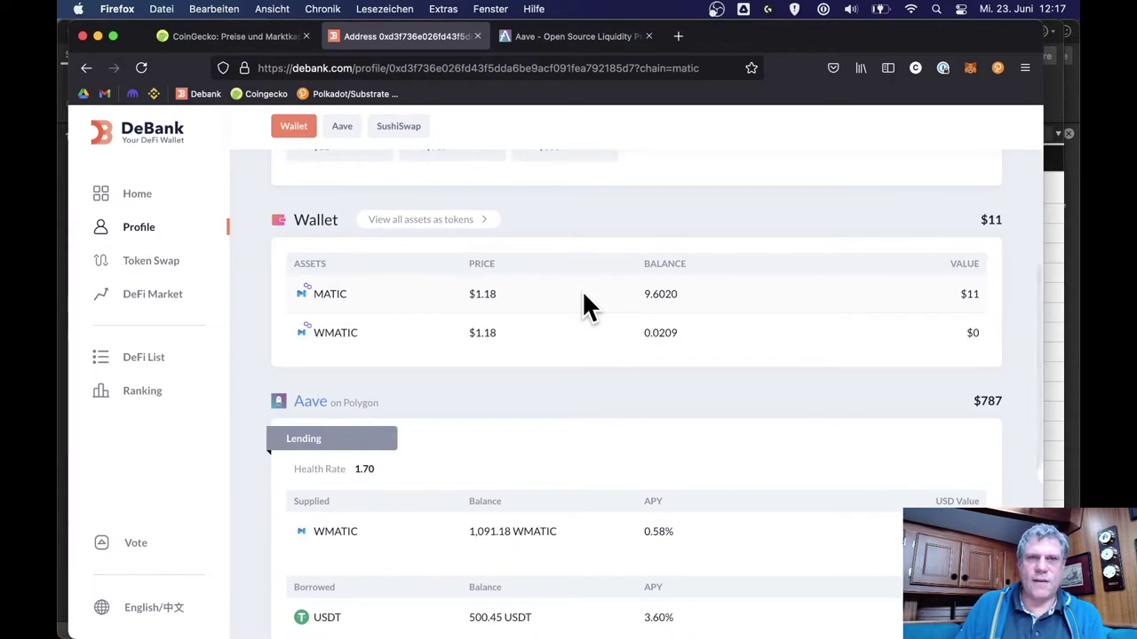
pyautogui.scroll(7, 583, 296)
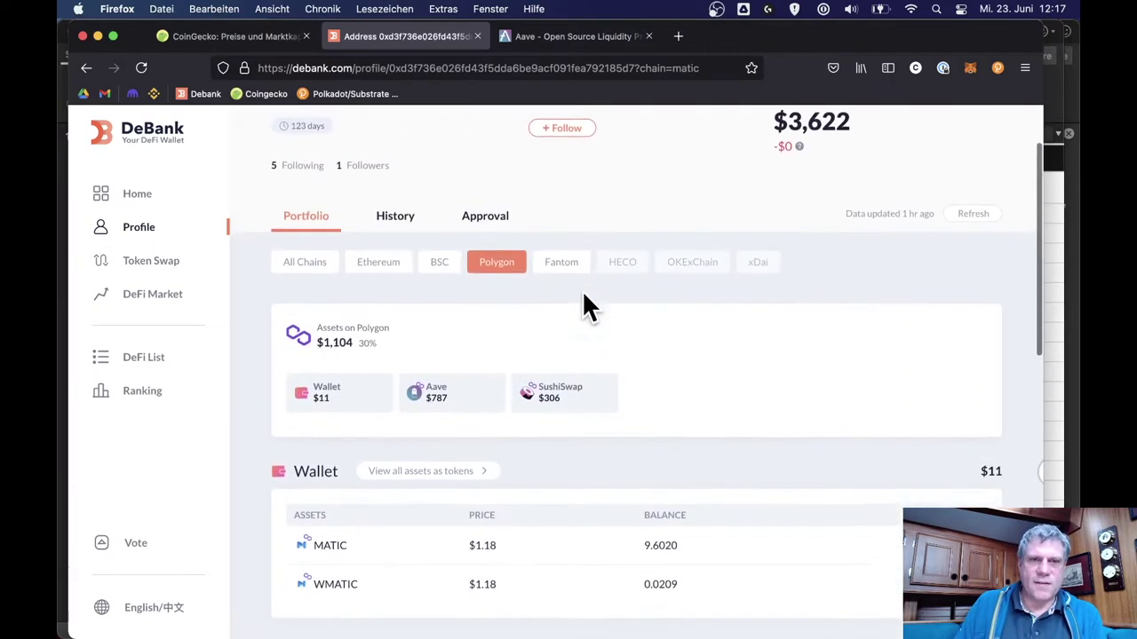
pyautogui.scroll(-9, 583, 296)
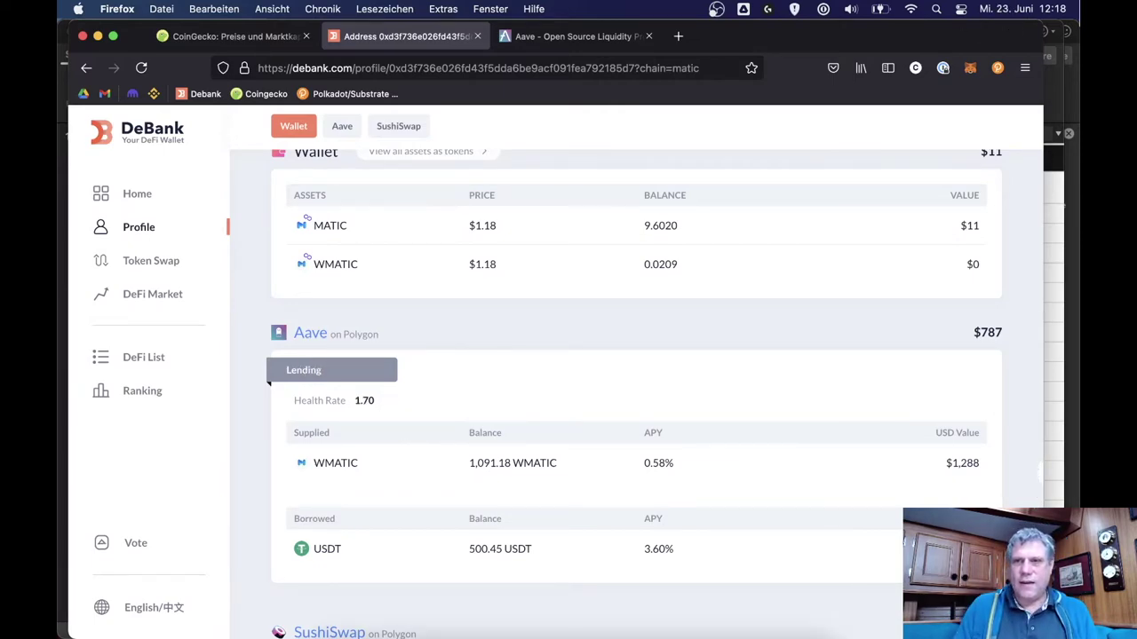
pyautogui.moveTo(1136, 0)
pyautogui.click(277, 281)
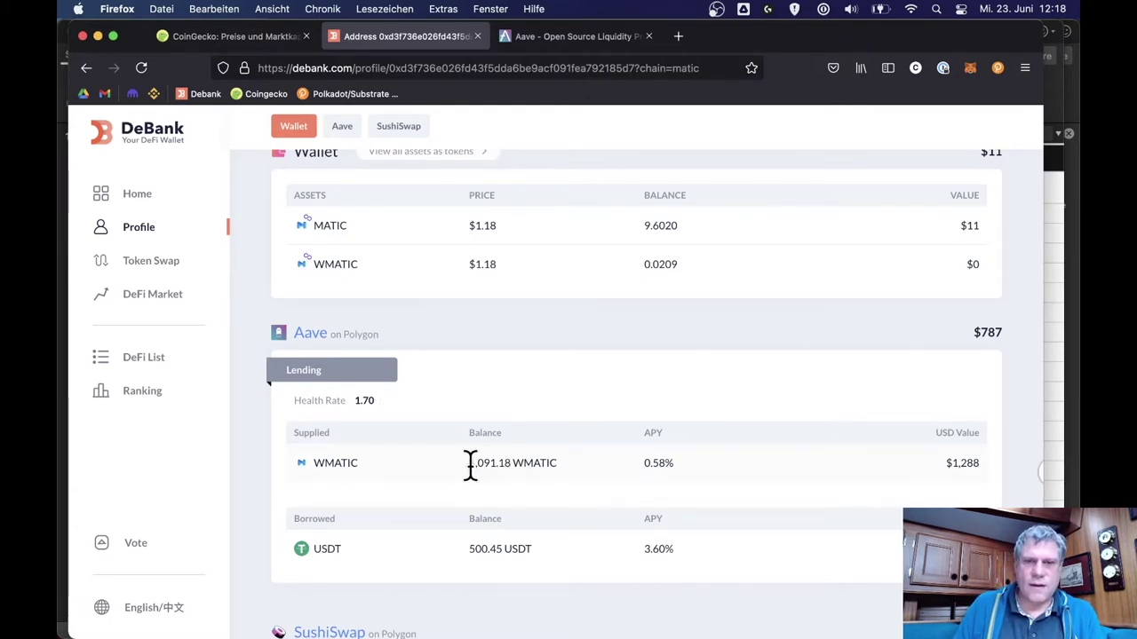
# Examine the supplied WMATIC balance and health rate of the Aave position, along with the SushiSwap farming pool.
pyautogui.moveTo(469, 463); pyautogui.dragTo(562, 468)
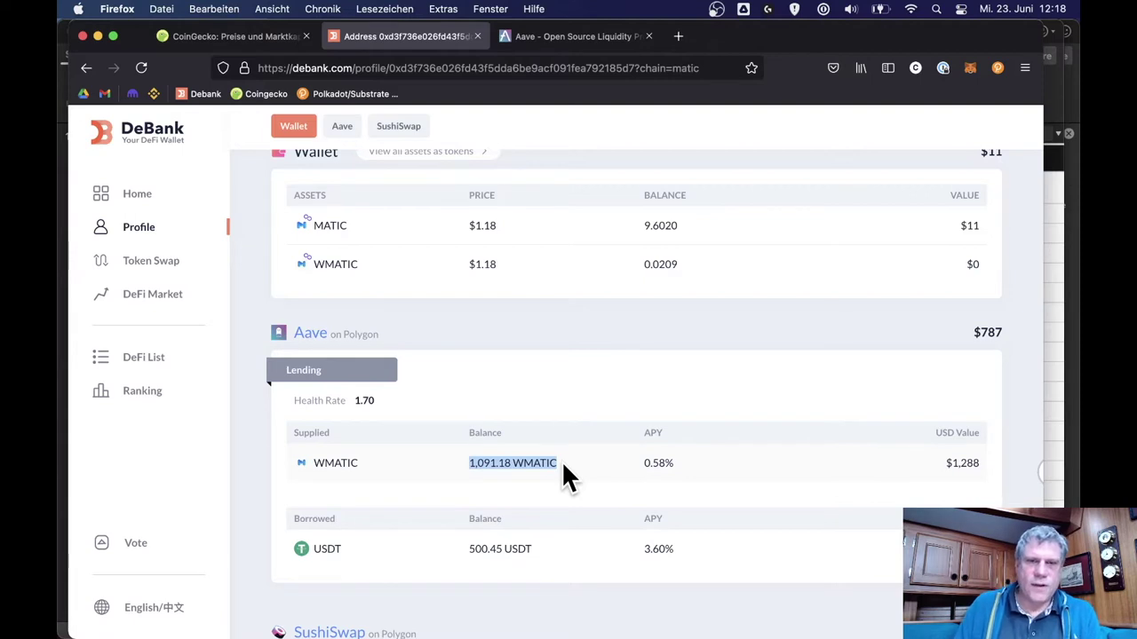
pyautogui.click(351, 460)
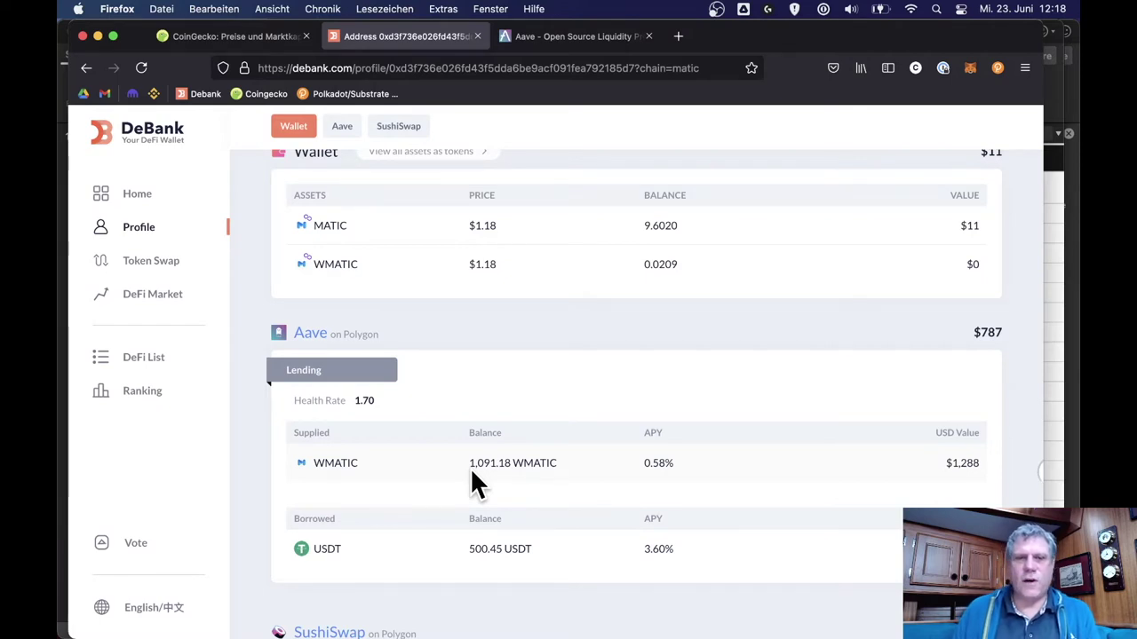
pyautogui.scroll(-5, 471, 474)
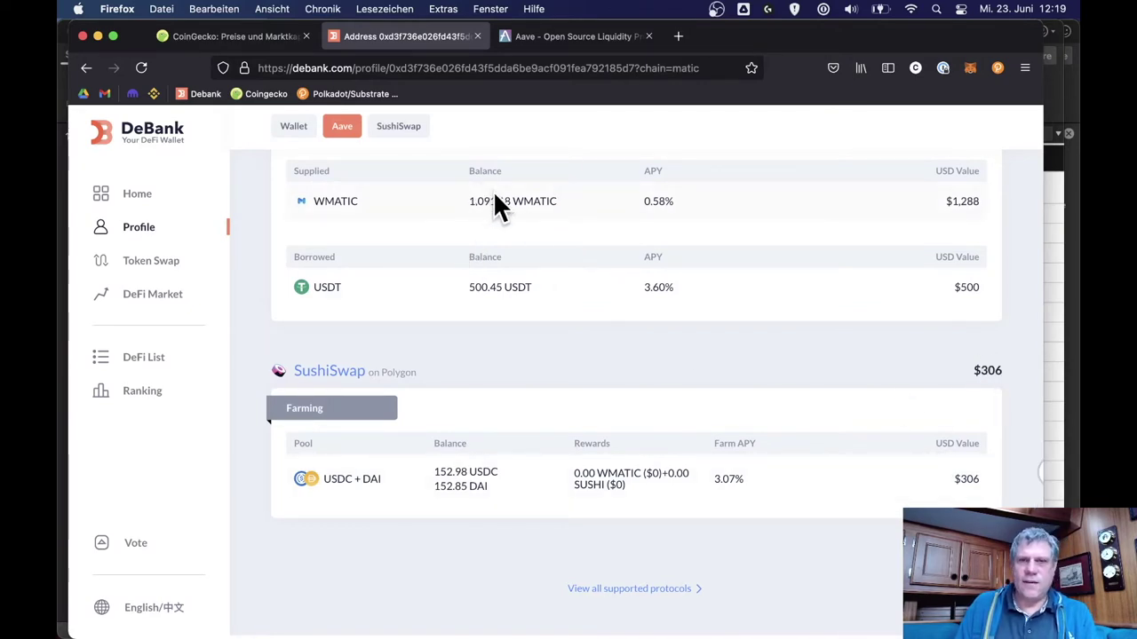
pyautogui.scroll(2, 695, 348)
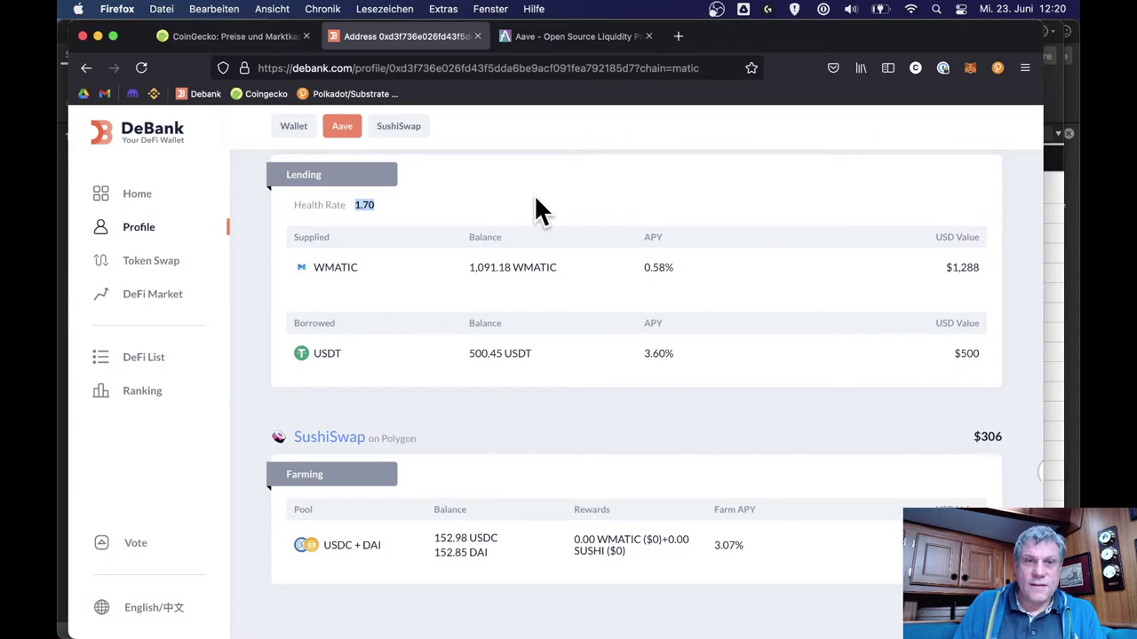
pyautogui.click(422, 282)
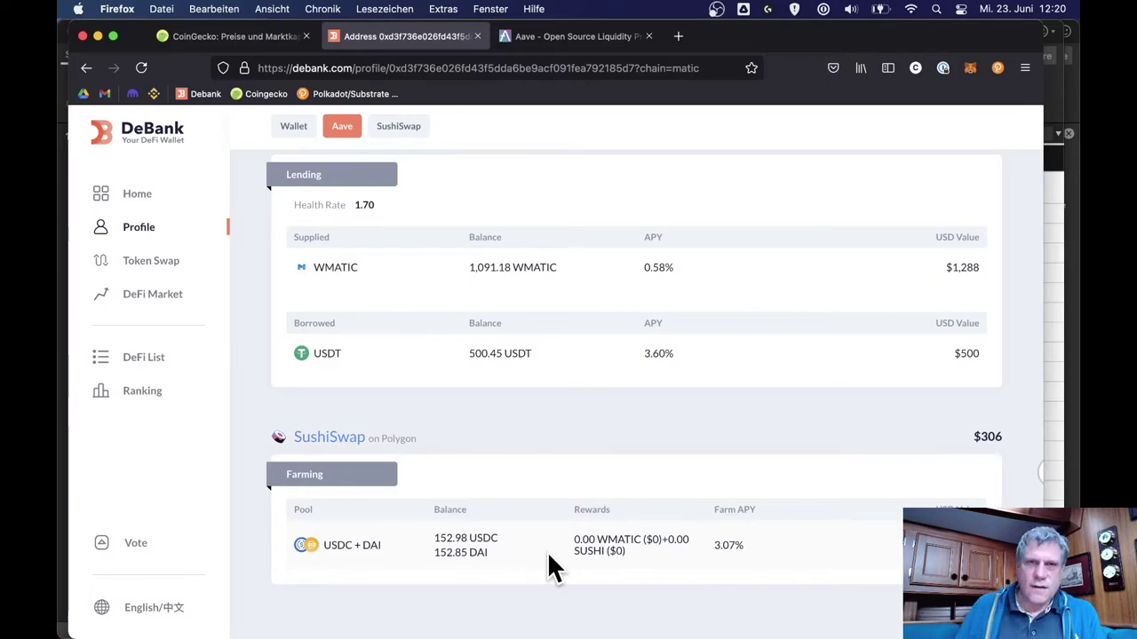
# Review the Polygon overview again and compare the supplied WMATIC balance with the borrowed USDT balance in the Aave lending section.
pyautogui.scroll(10, 527, 365)
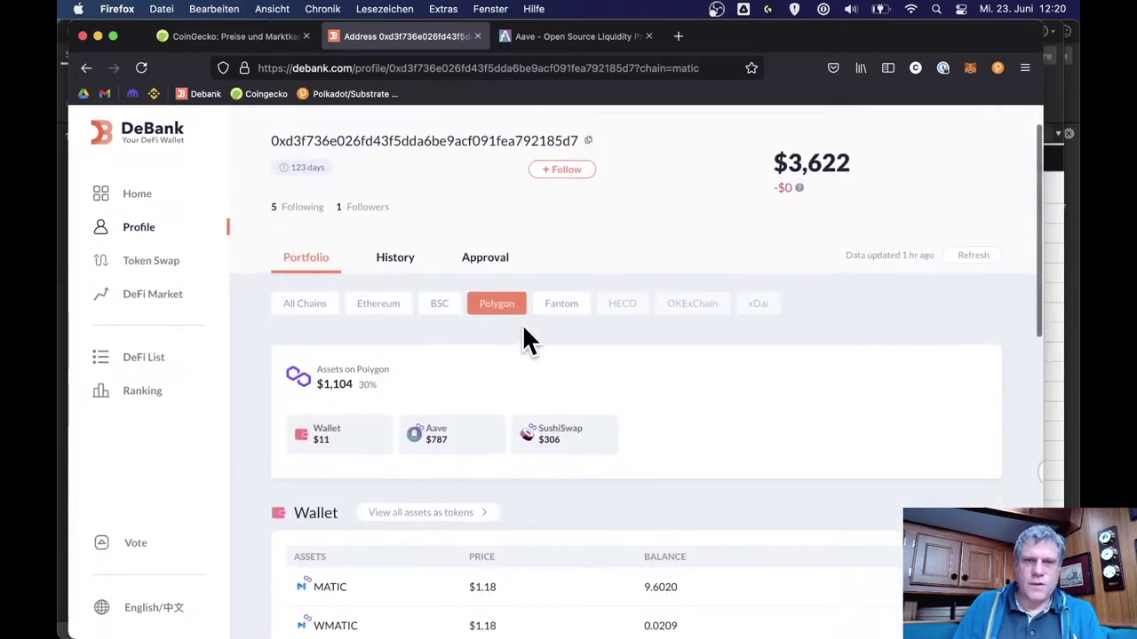
pyautogui.scroll(-5, 551, 355)
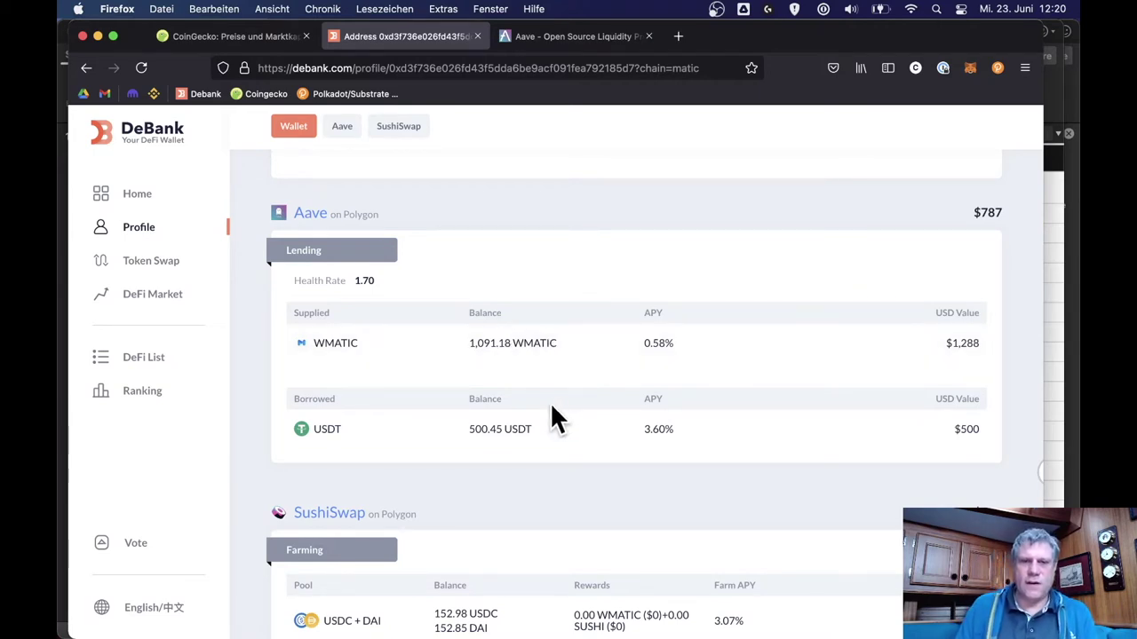
pyautogui.scroll(-1, 551, 406)
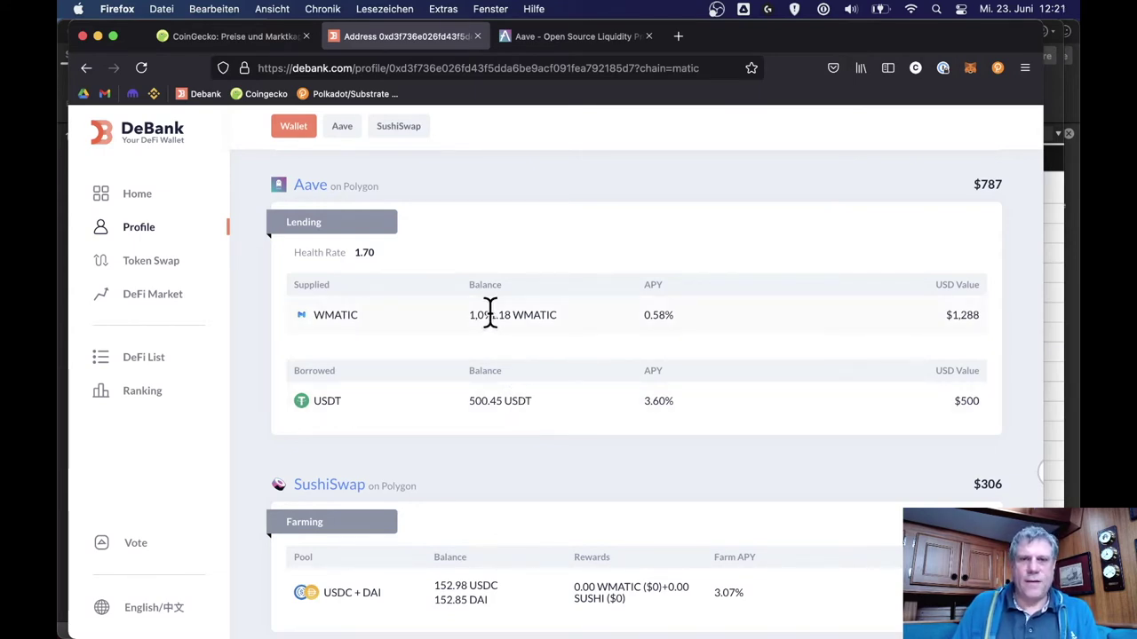
pyautogui.moveTo(464, 313); pyautogui.dragTo(567, 310)
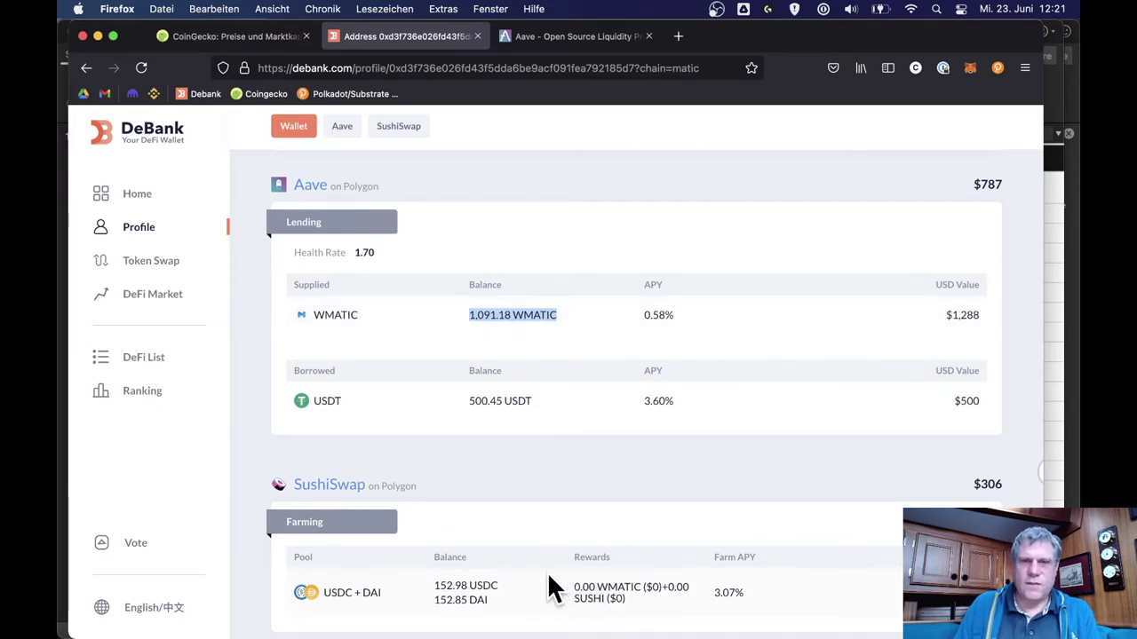
pyautogui.click(475, 313)
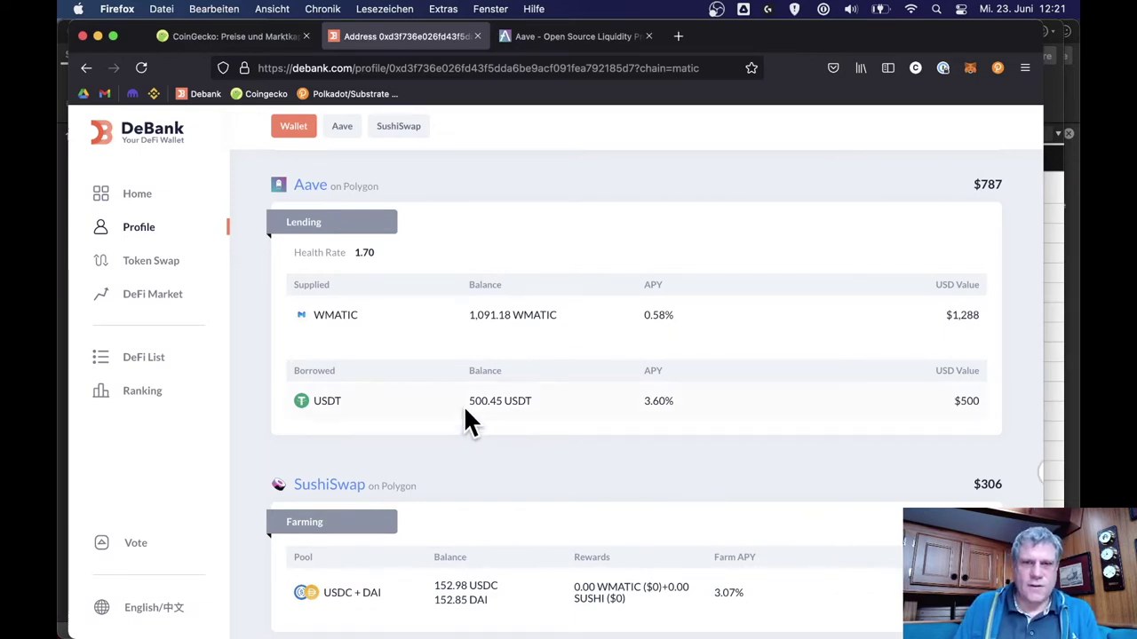
pyautogui.moveTo(469, 401); pyautogui.dragTo(561, 400)
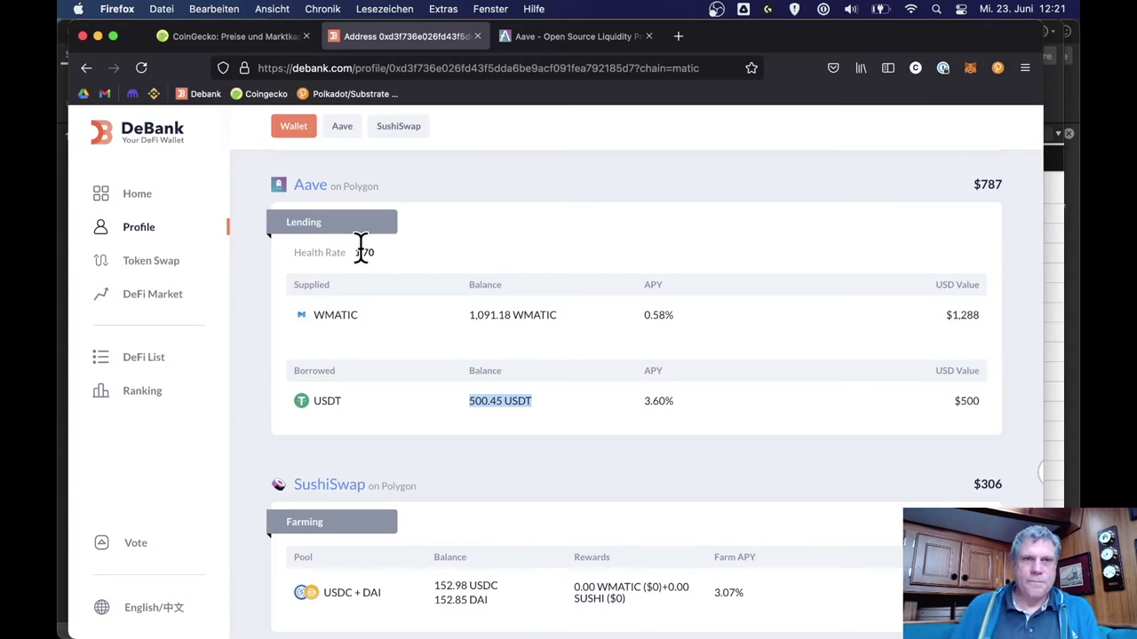
pyautogui.click(439, 411)
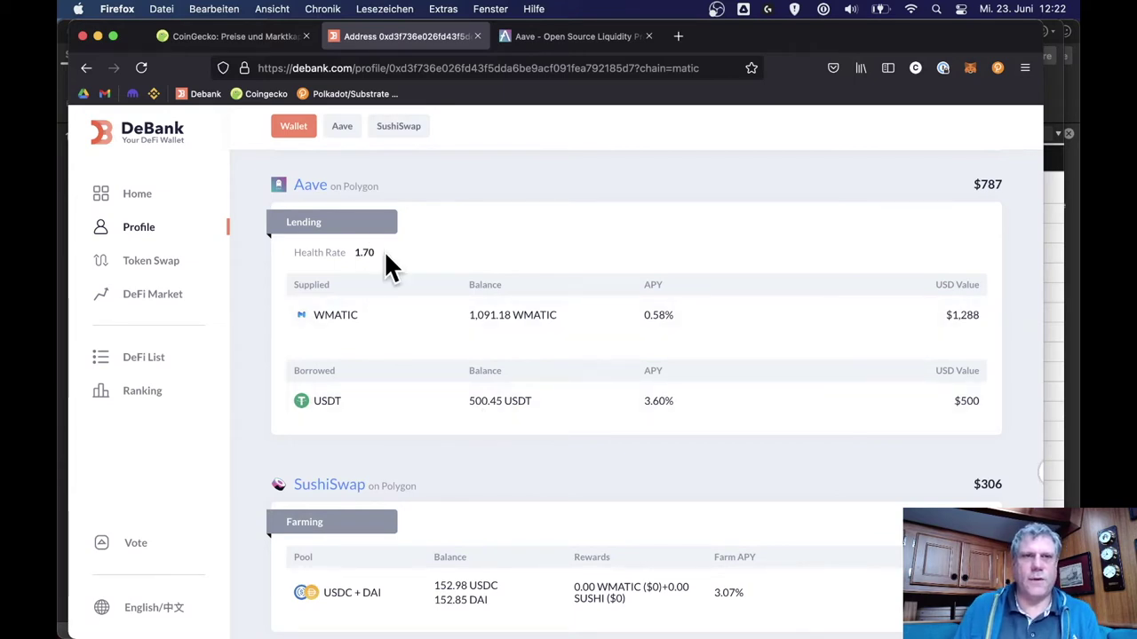
# Switch to CoinGecko and check the prices and 24-hour changes of the leading coins down to Polygon (MATIC).
pyautogui.click(256, 39)
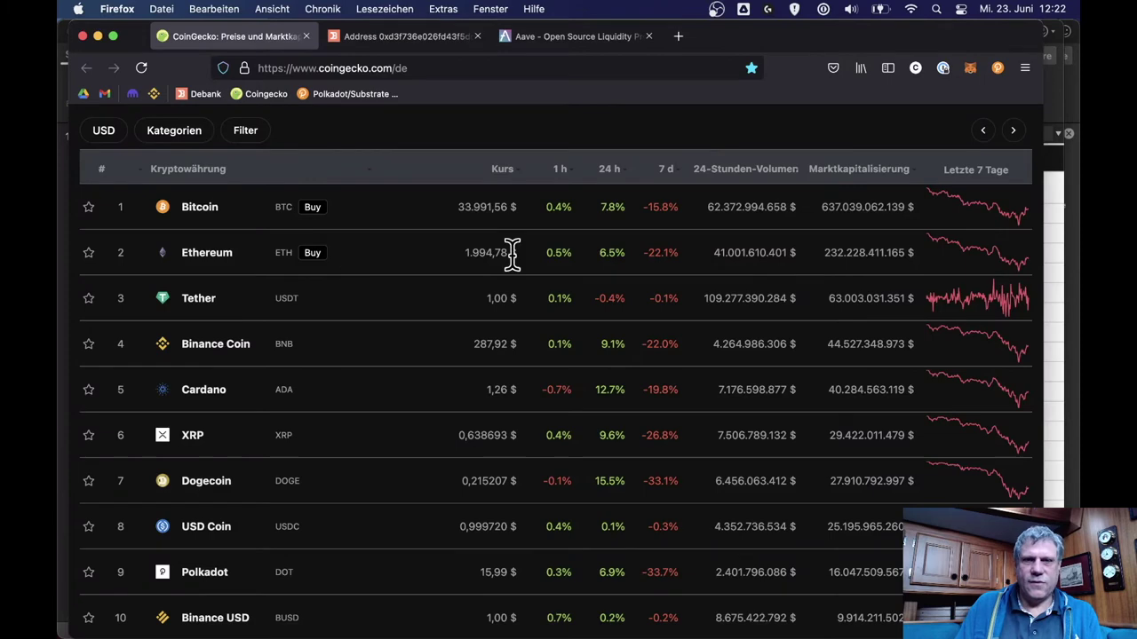
pyautogui.scroll(1, 620, 229)
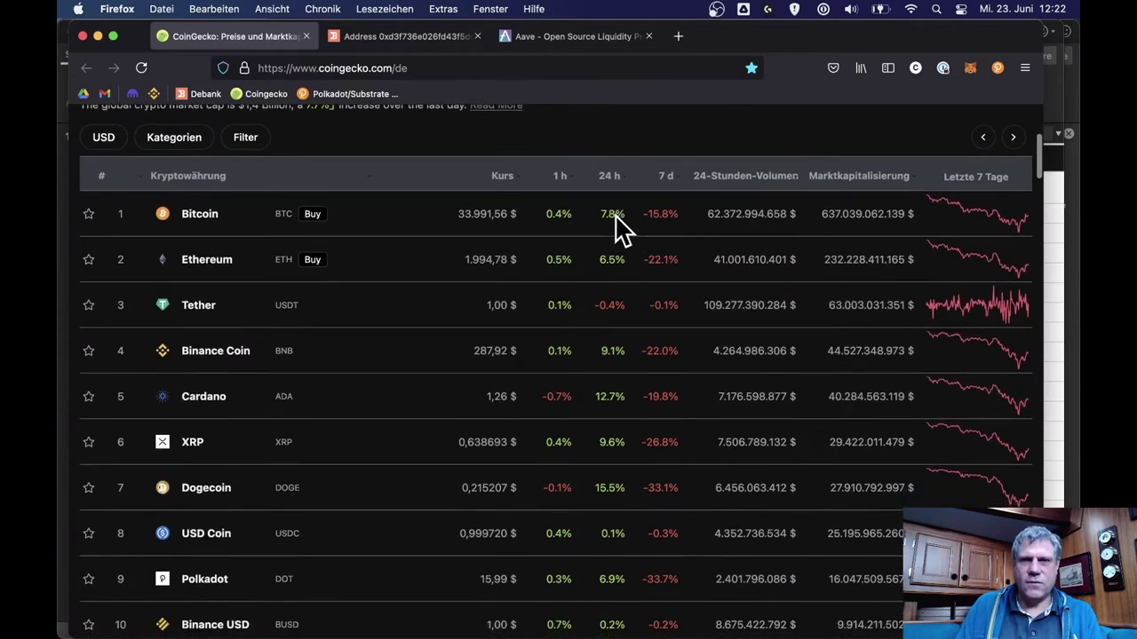
pyautogui.scroll(-1, 620, 229)
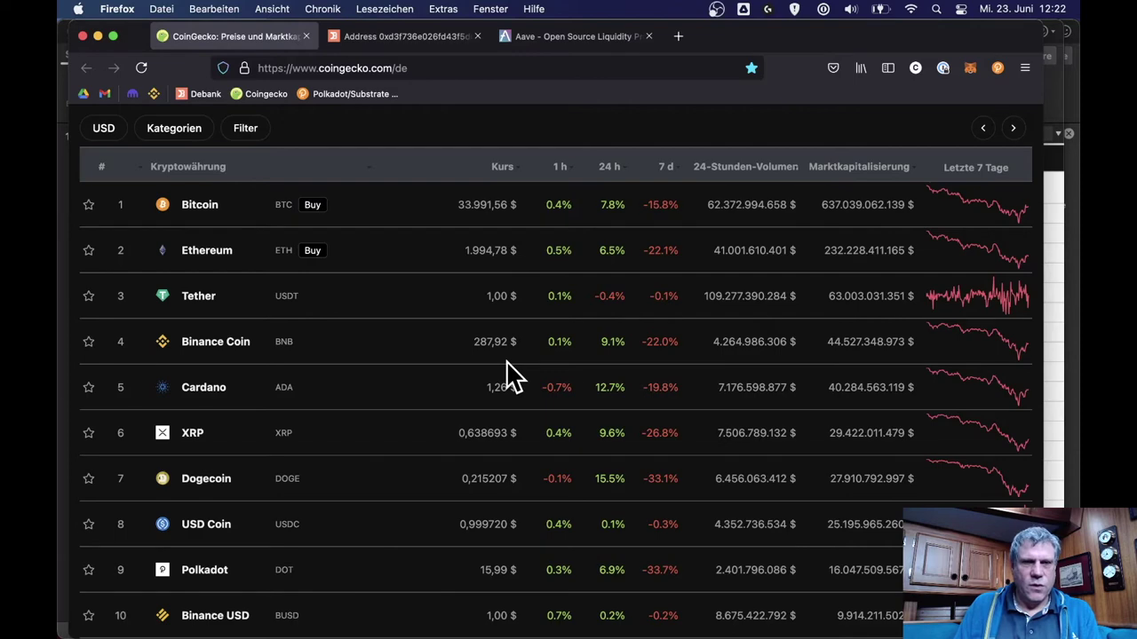
pyautogui.scroll(-10, 511, 377)
pyautogui.scroll(-3, 511, 378)
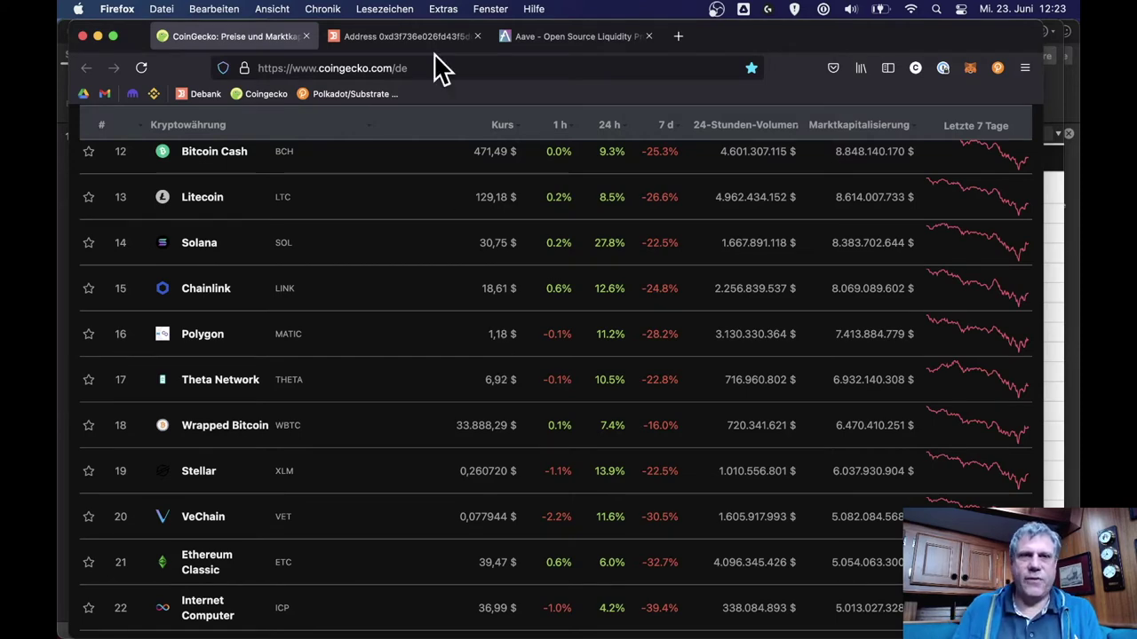
# Switch to the Aave dashboard and examine the loan-to-value and liquidation details of the loan, closing the overview when done.
pyautogui.click(510, 38)
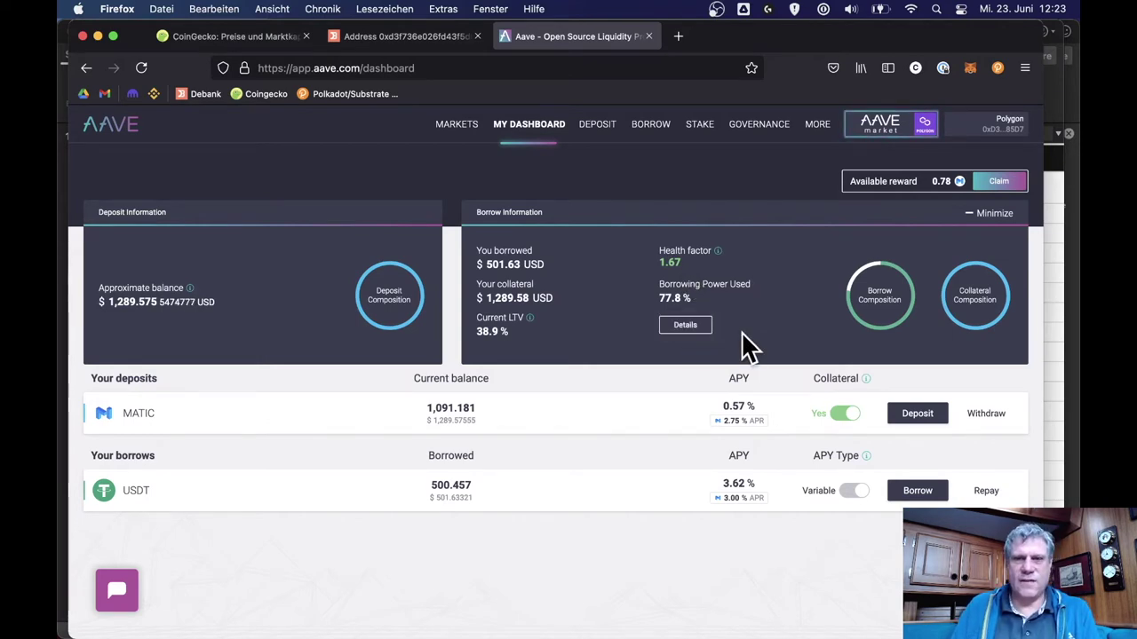
pyautogui.click(698, 326)
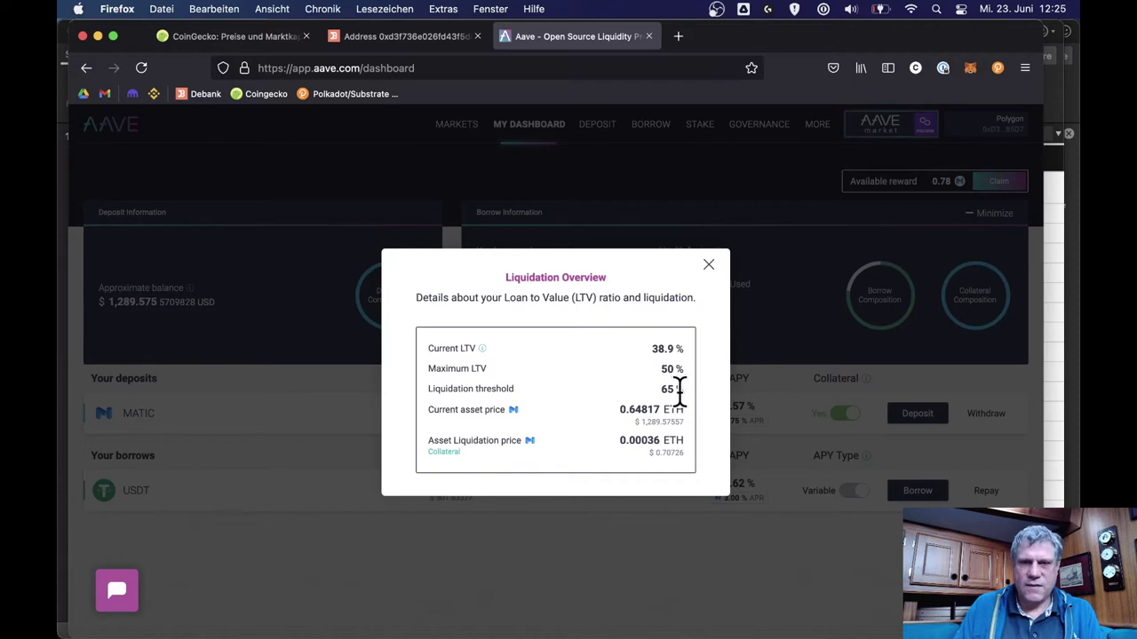
pyautogui.click(708, 266)
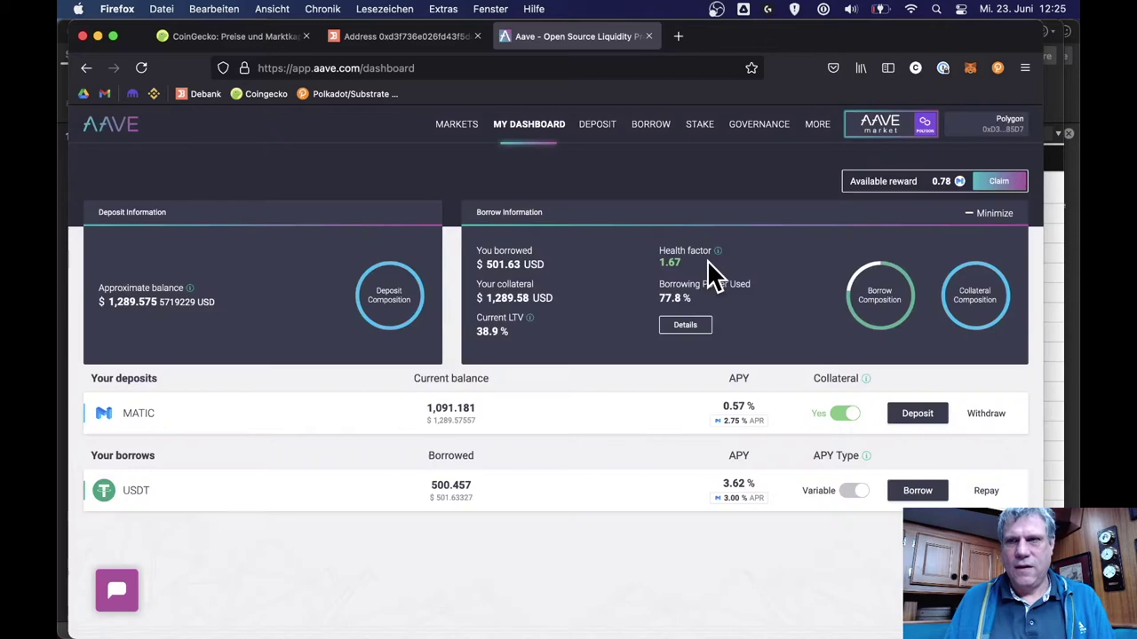
# Switch to the Excel workbook 2021-06-23 and set the MATIC supply in cell B5 to 1091, matching the Aave dashboard.
pyautogui.click(1057, 218)
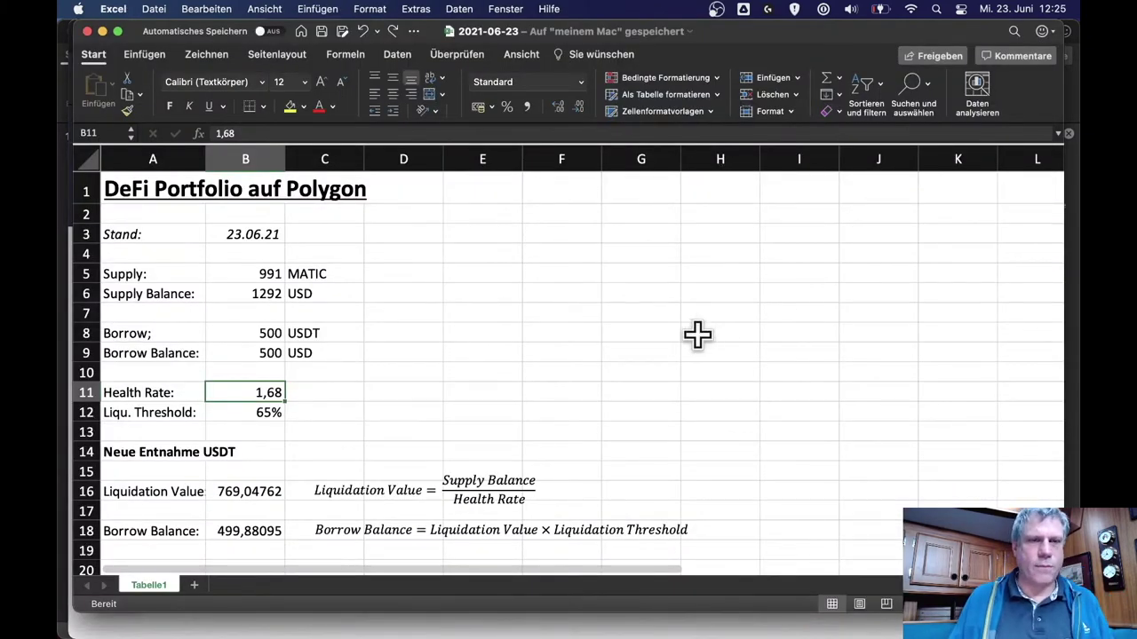
pyautogui.click(268, 269)
pyautogui.write('991')
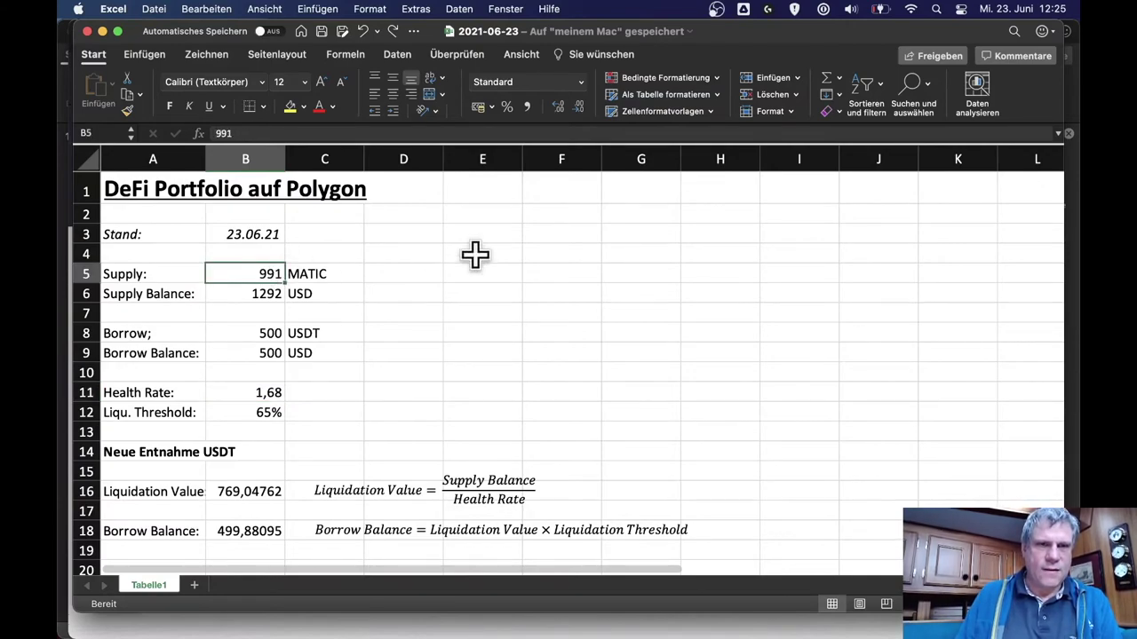
pyautogui.moveTo(1127, 4)
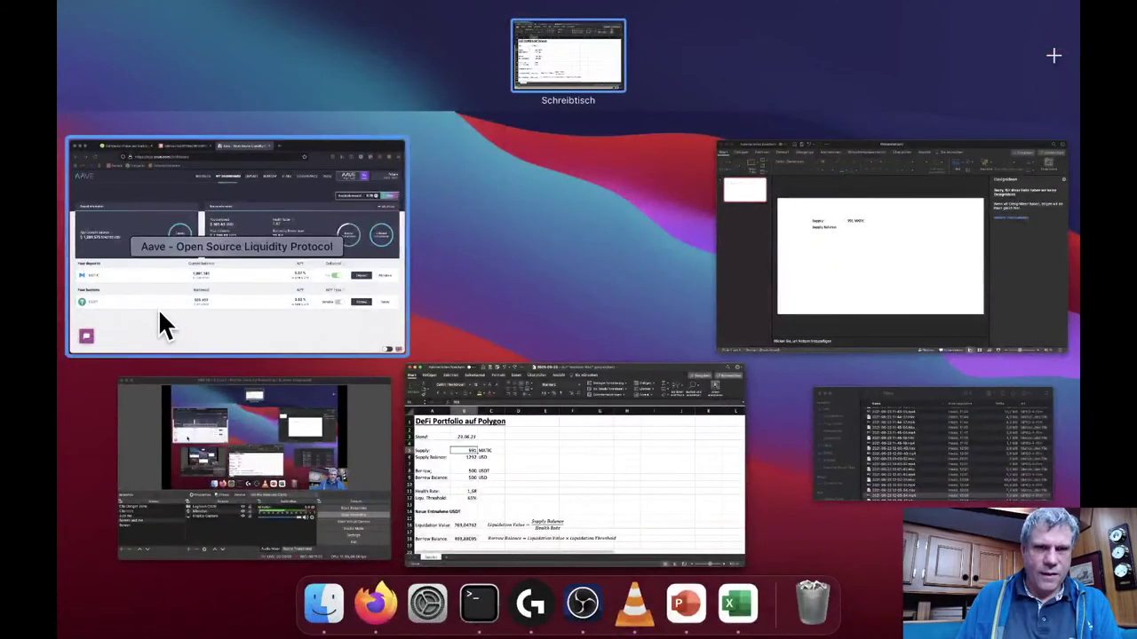
pyautogui.click(149, 325)
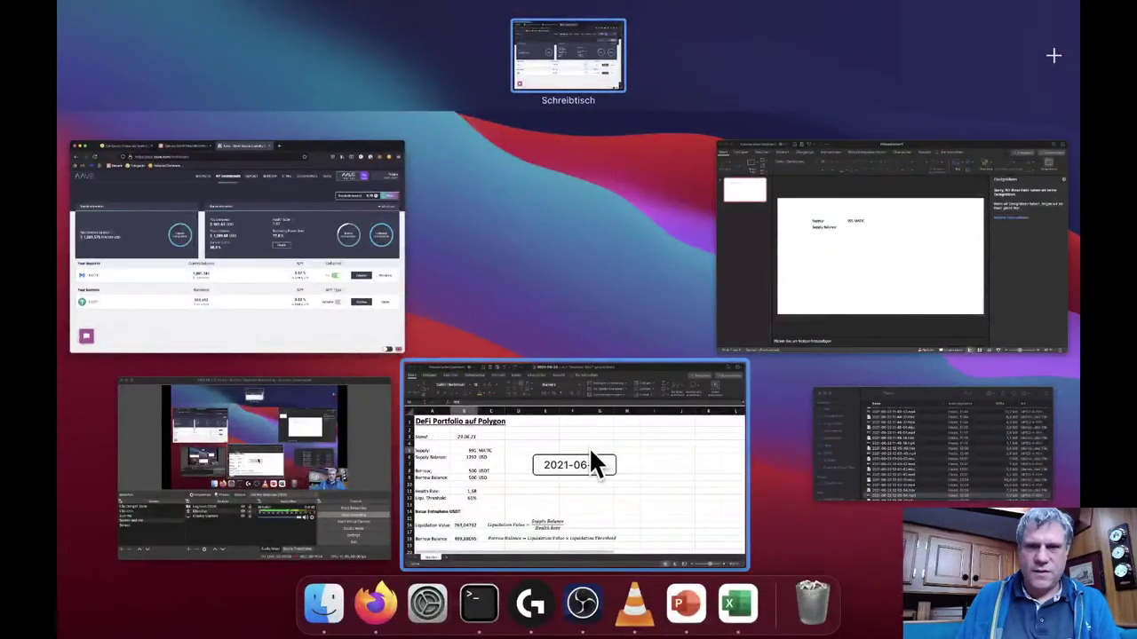
pyautogui.click(589, 447)
pyautogui.write('1091')
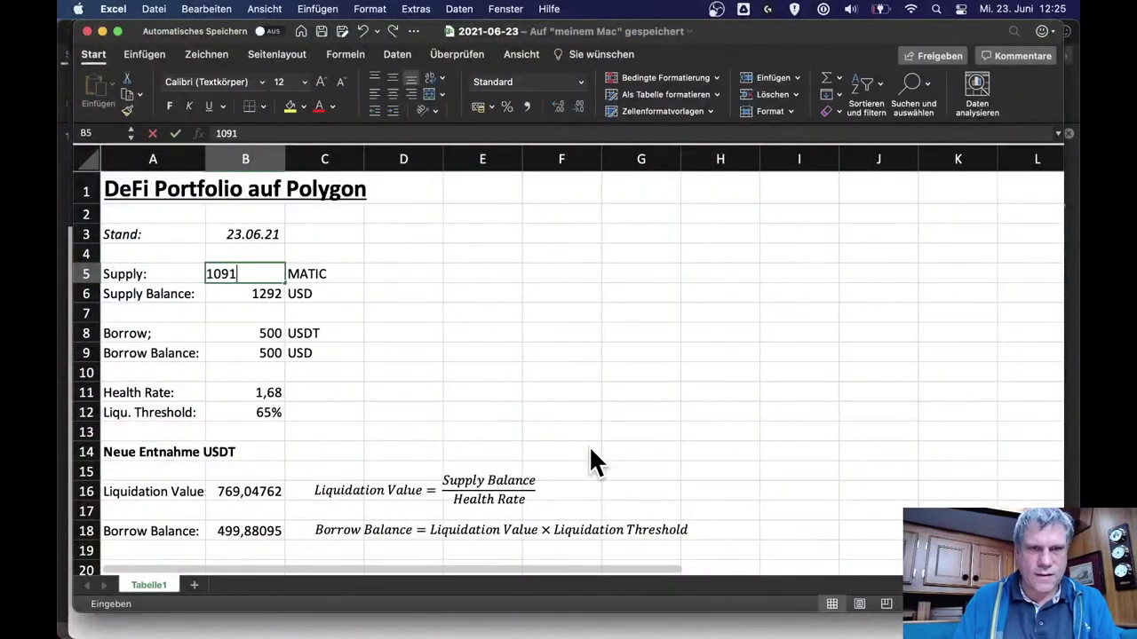
pyautogui.press('Return')
# Look up the MATIC deposit's dollar value on the Aave dashboard and set the Supply Balance in cell B6 of the Excel sheet to 1289.
pyautogui.moveTo(1128, 4)
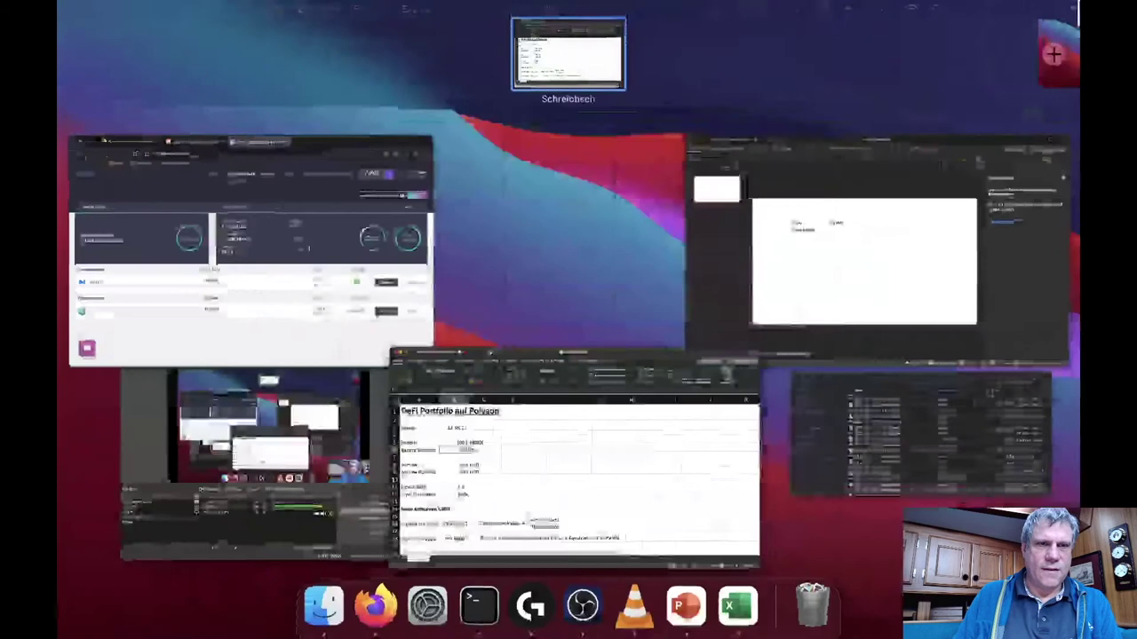
pyautogui.click(325, 299)
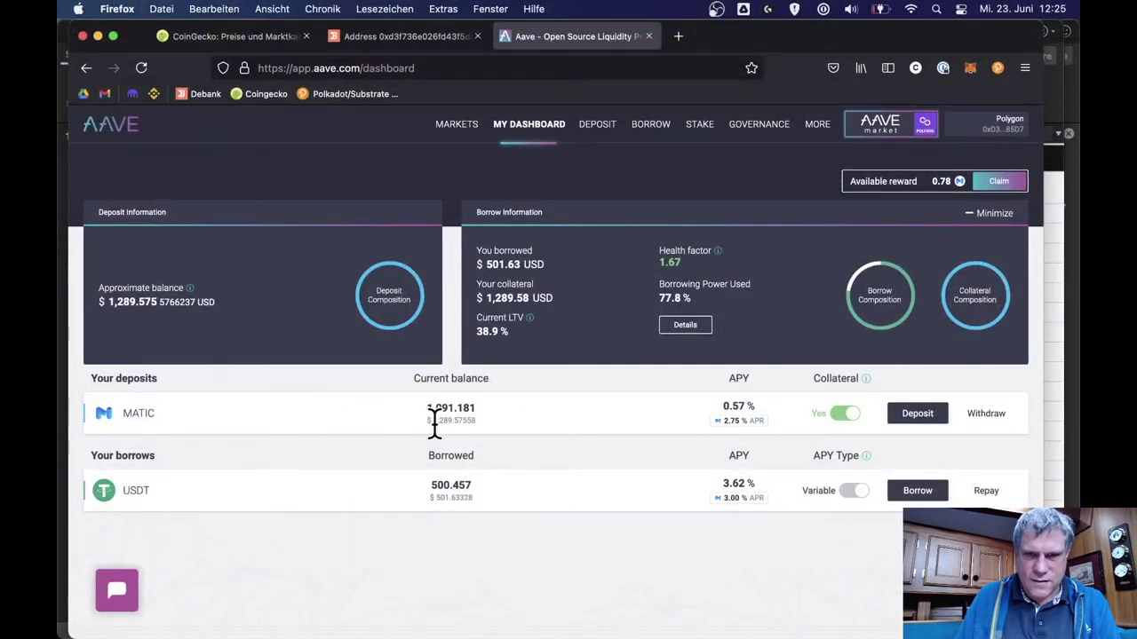
pyautogui.hotkey('ctrl', 'Up')
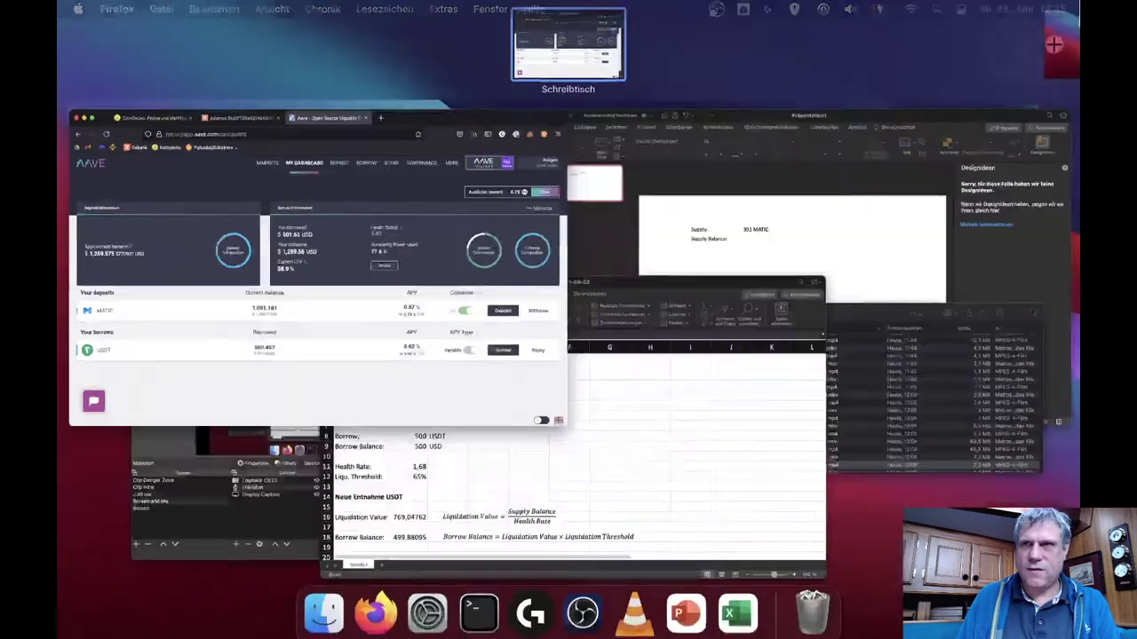
pyautogui.click(573, 421)
pyautogui.write('1289')
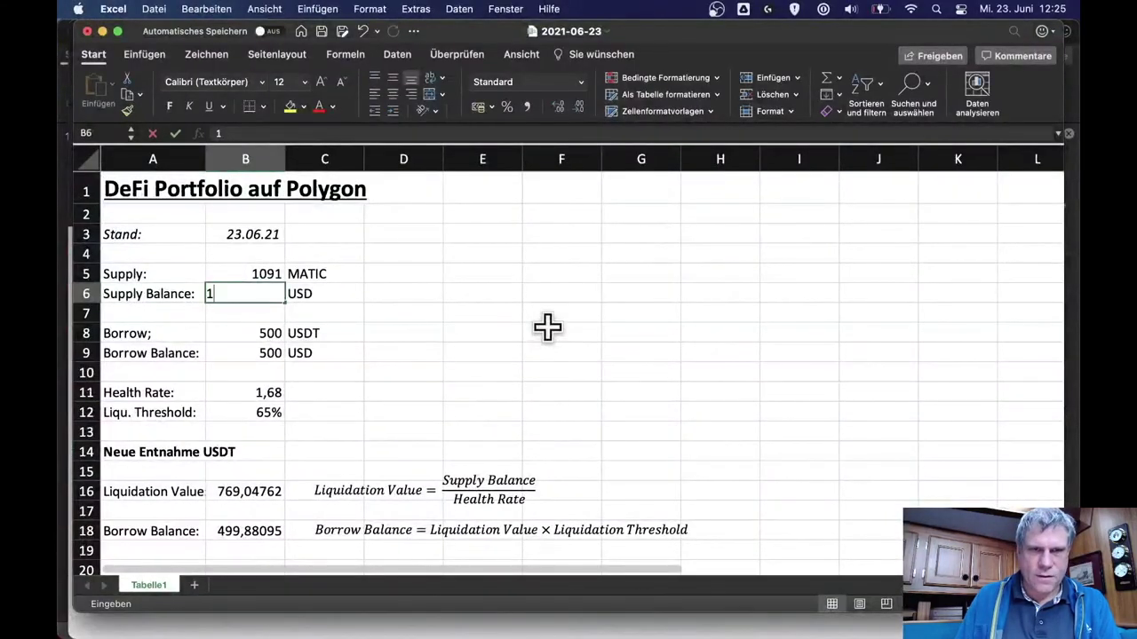
pyautogui.press('Return')
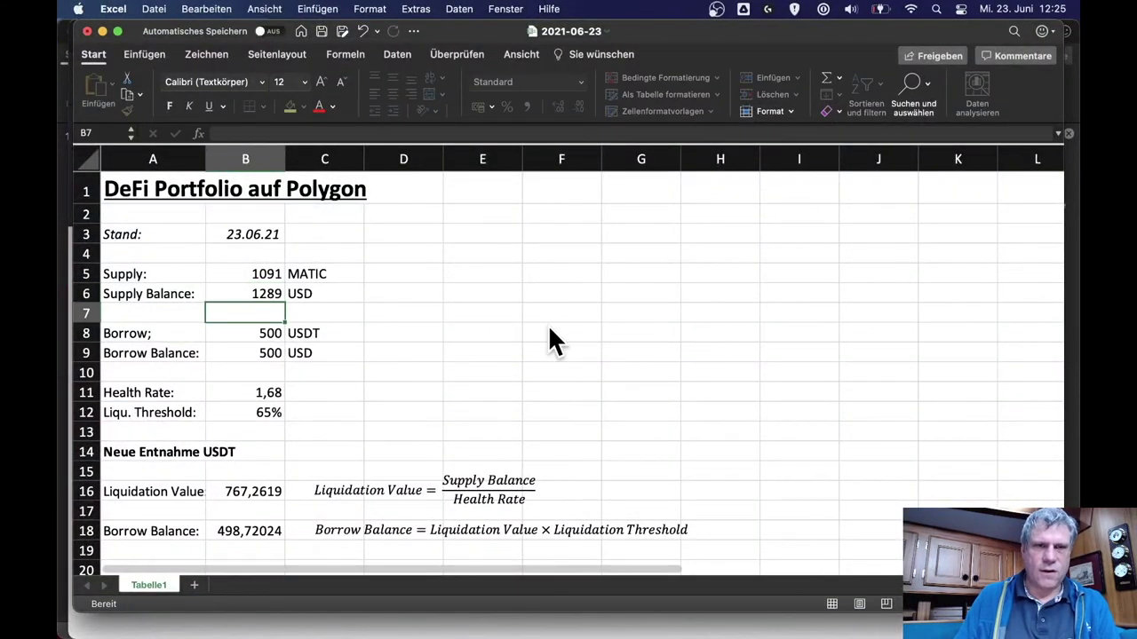
# Switch to the Aave dashboard to check the MATIC deposit and USDT borrow balances, and return to the Excel workbook.
pyautogui.hotkey('ctrl', 'Up')
pyautogui.click(359, 267)
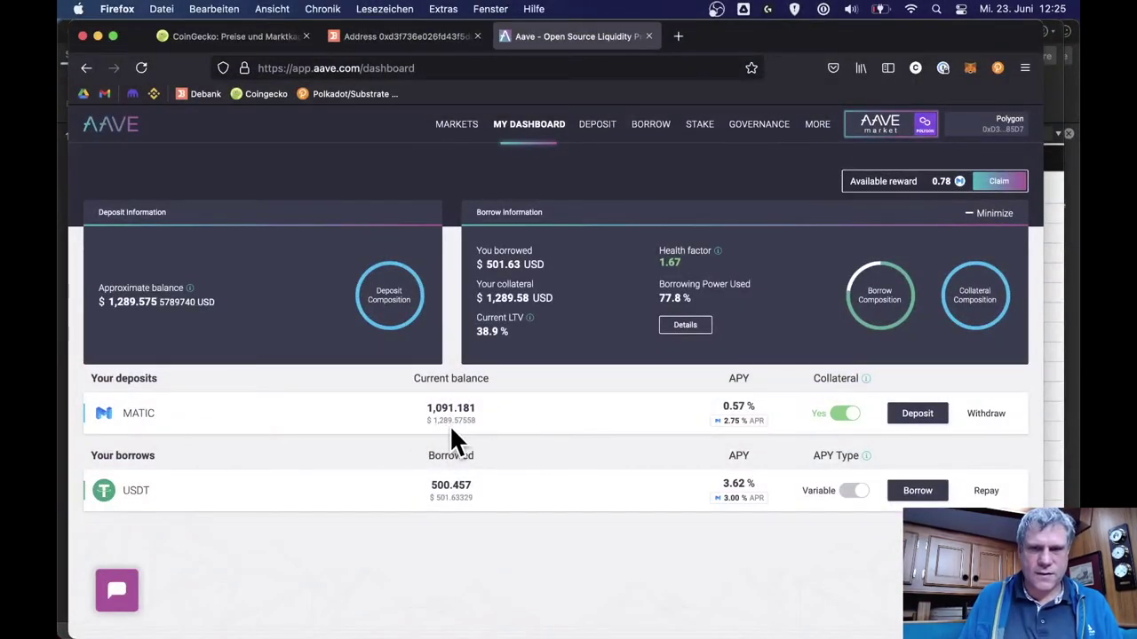
pyautogui.hotkey('ctrl', 'Up')
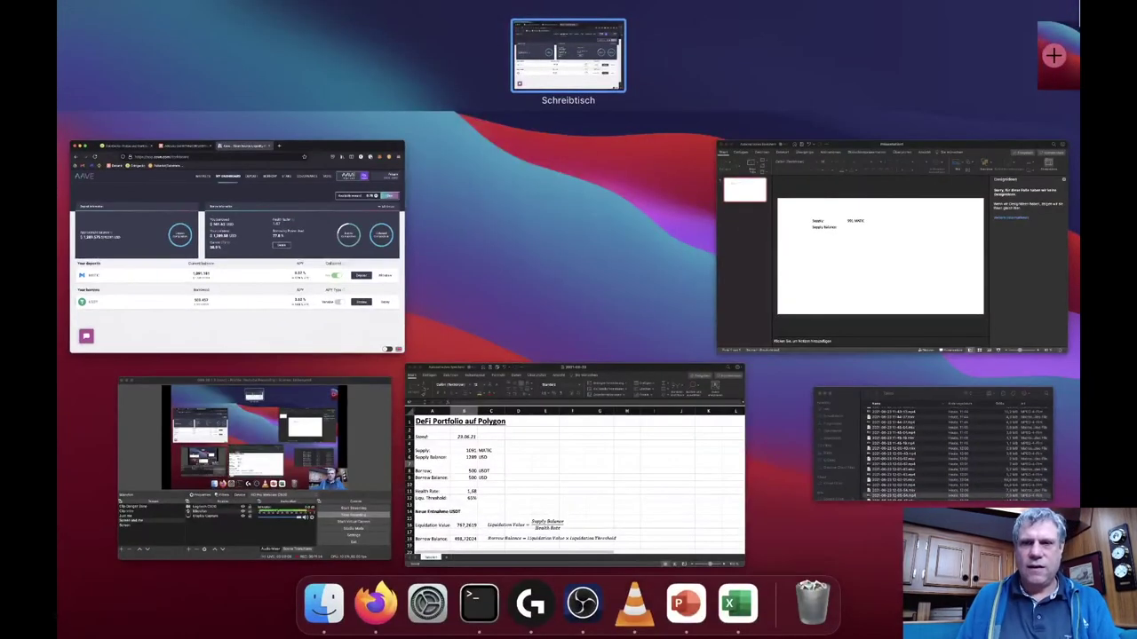
pyautogui.click(670, 429)
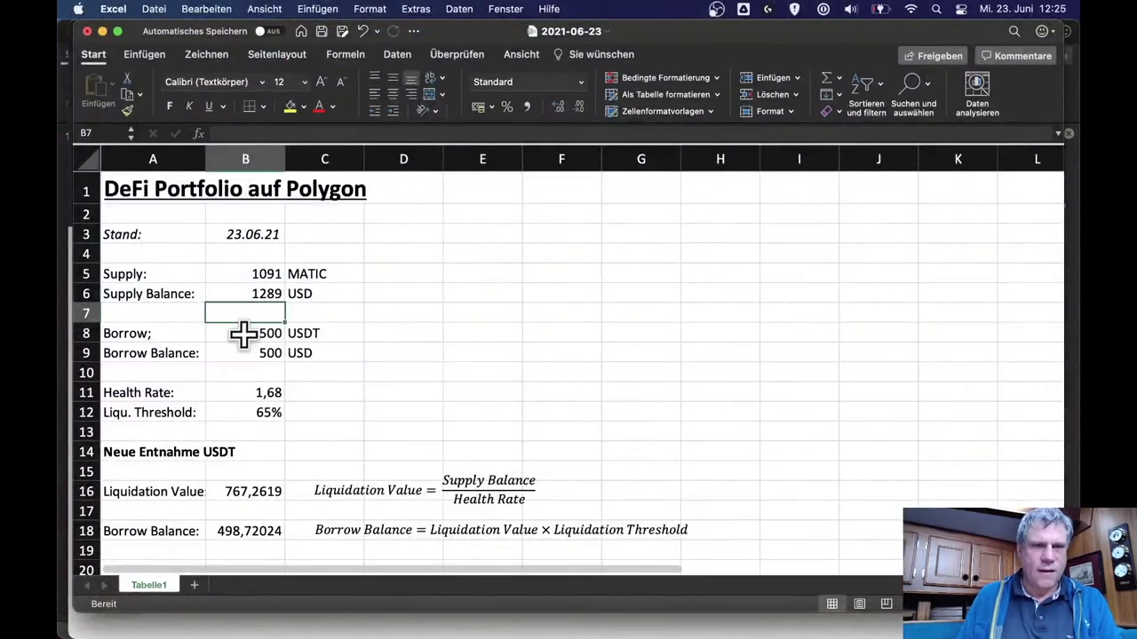
# Correct the label in cell A8 to "Borrow:" by replacing the semicolon with a colon.
pyautogui.click(178, 330)
pyautogui.doubleClick(181, 331)
pyautogui.press('BackSpace')
pyautogui.write(':')
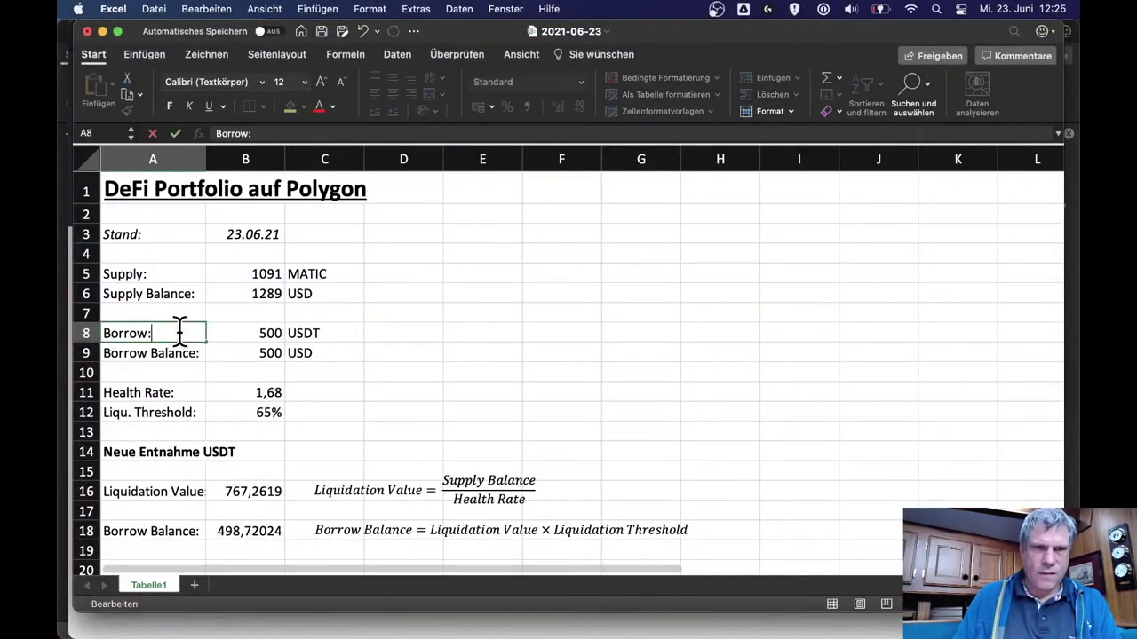
pyautogui.click(267, 332)
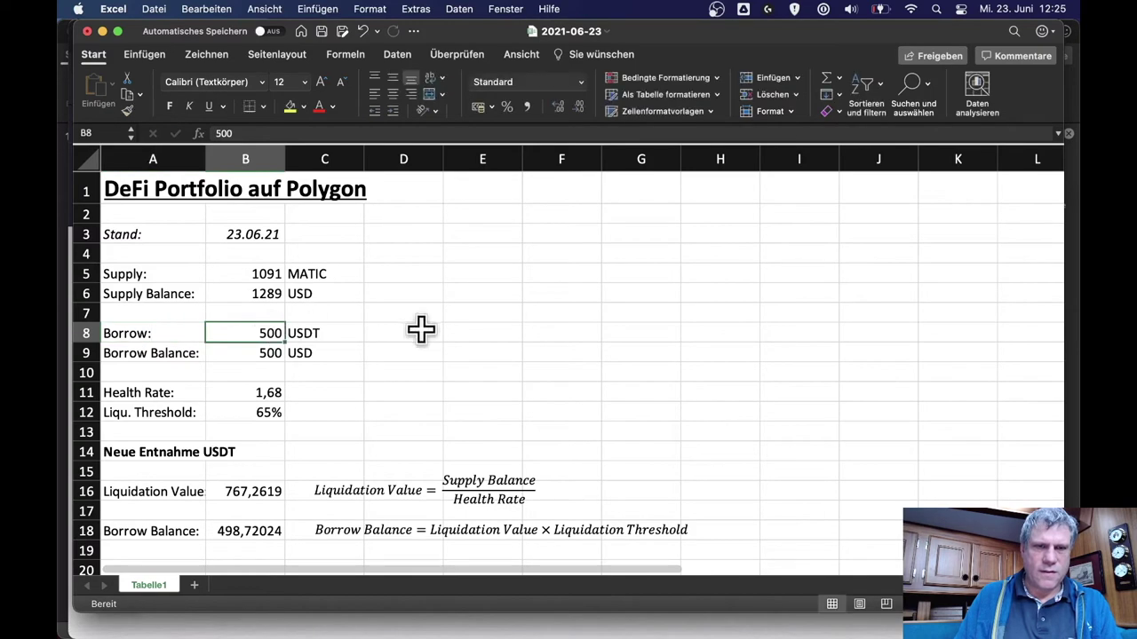
# Compare the Borrow Balance in cell B9 with the borrowed USDT on the Aave dashboard and return to the Excel workbook.
pyautogui.click(233, 352)
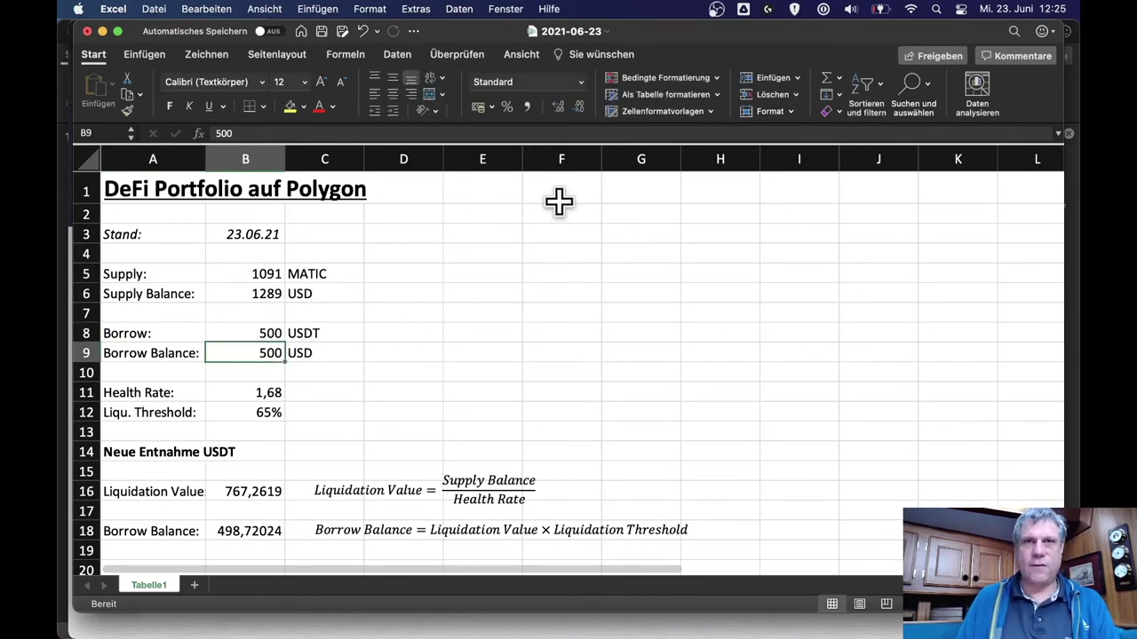
pyautogui.moveTo(1062, 18)
pyautogui.click(398, 254)
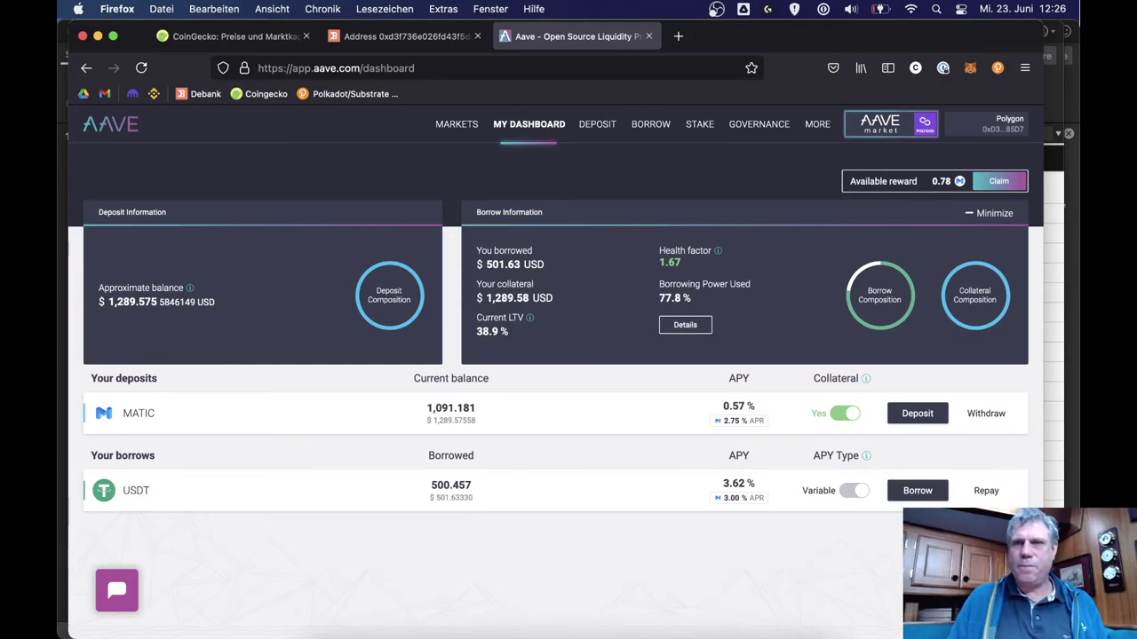
pyautogui.hotkey('ctrl', 'Up')
pyautogui.click(619, 463)
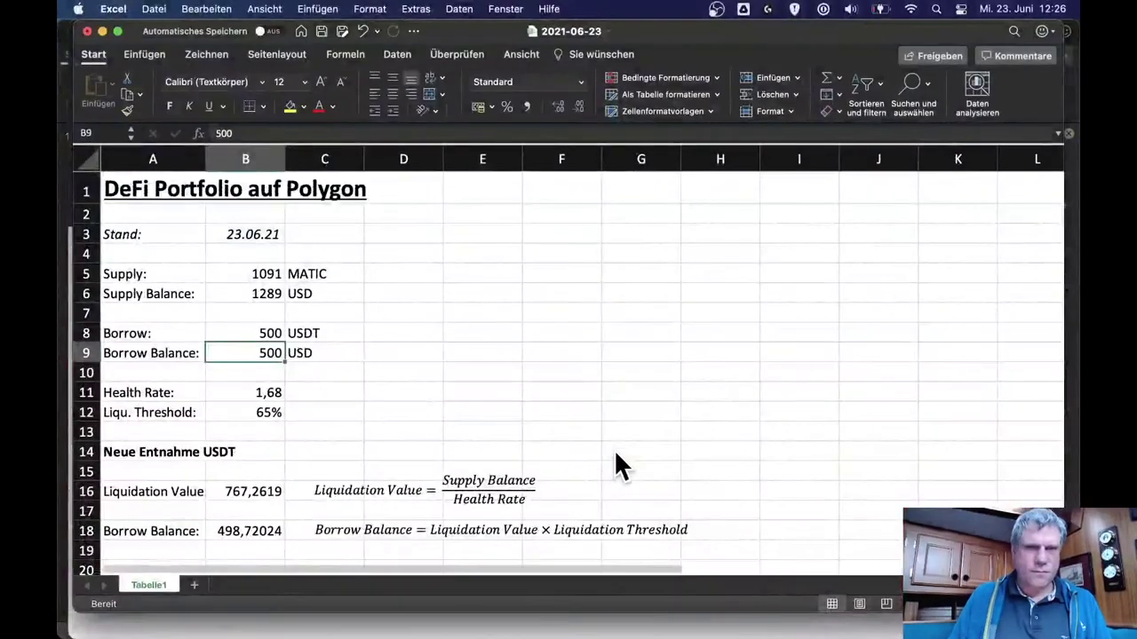
# Look up the health factor on the Aave dashboard and set the Health Rate in cell B11 of the Excel sheet to 1,67.
pyautogui.press('Down')
pyautogui.press('Down')
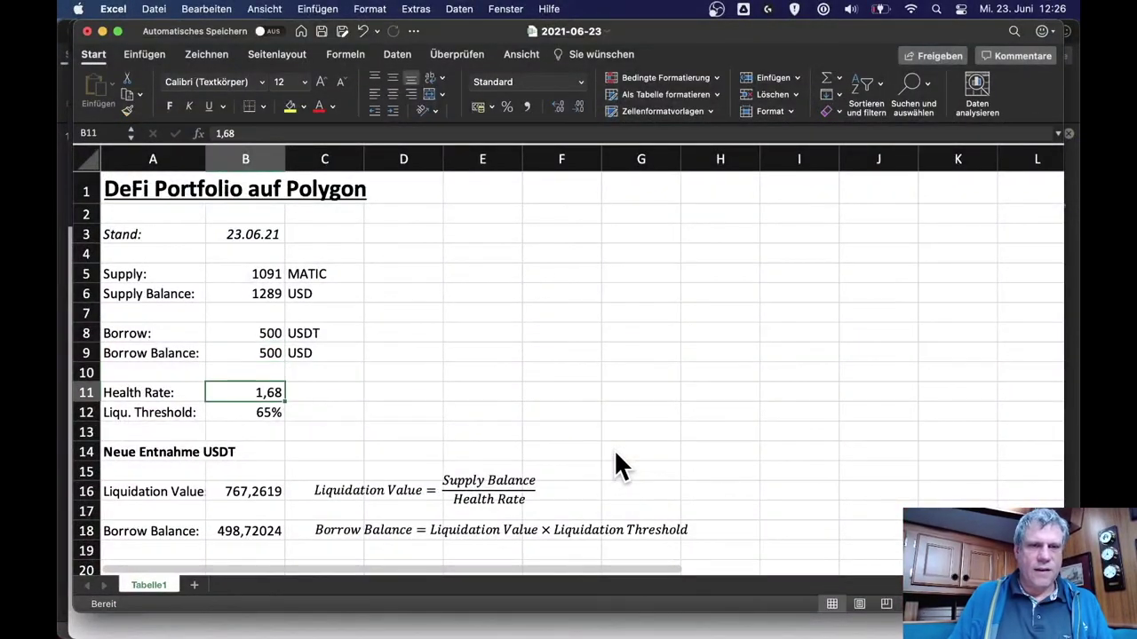
pyautogui.hotkey('ctrl', 'Up')
pyautogui.click(327, 232)
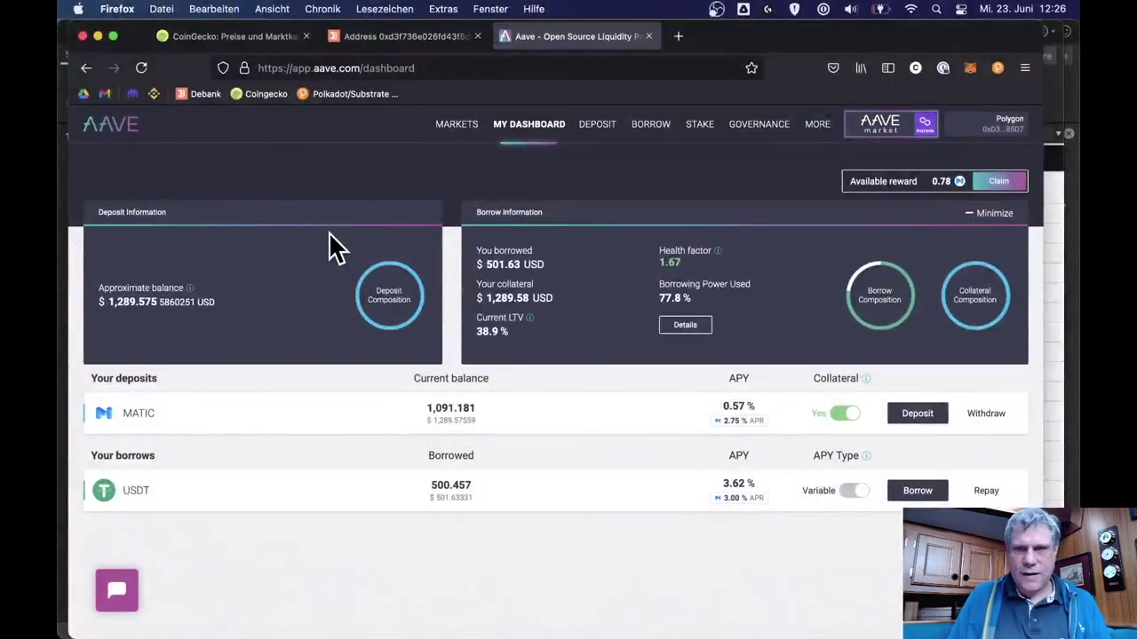
pyautogui.hotkey('ctrl', 'Up')
pyautogui.click(444, 520)
pyautogui.write('1,67')
pyautogui.press('Return')
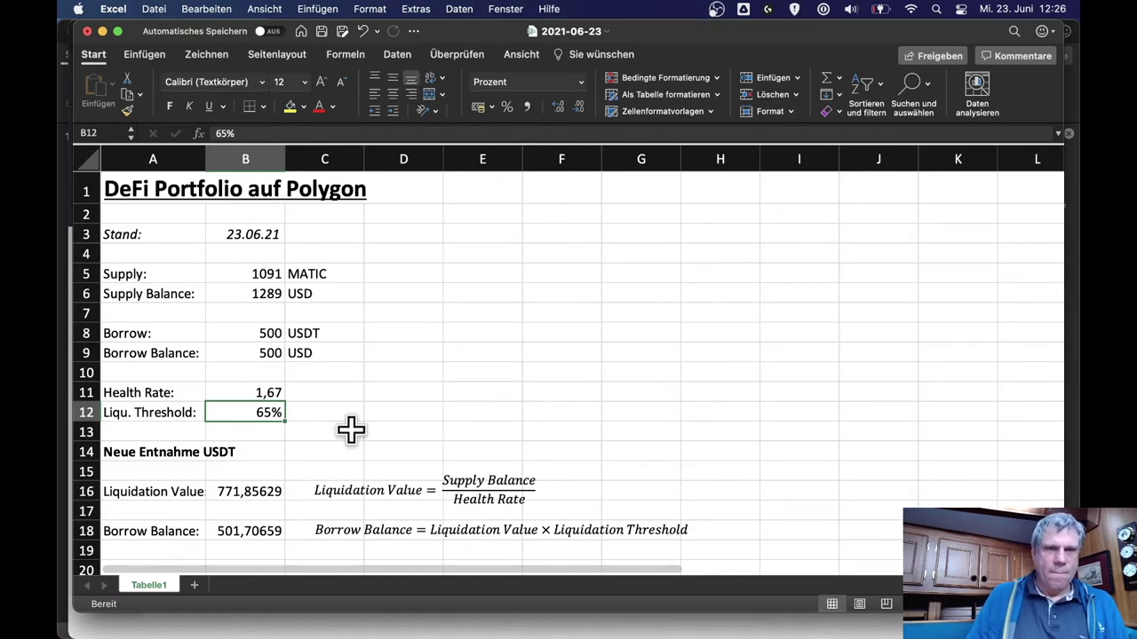
# Adjust the width of column A so that it just fits the complete "Liquidation Value:" label.
pyautogui.scroll(-1, 351, 430)
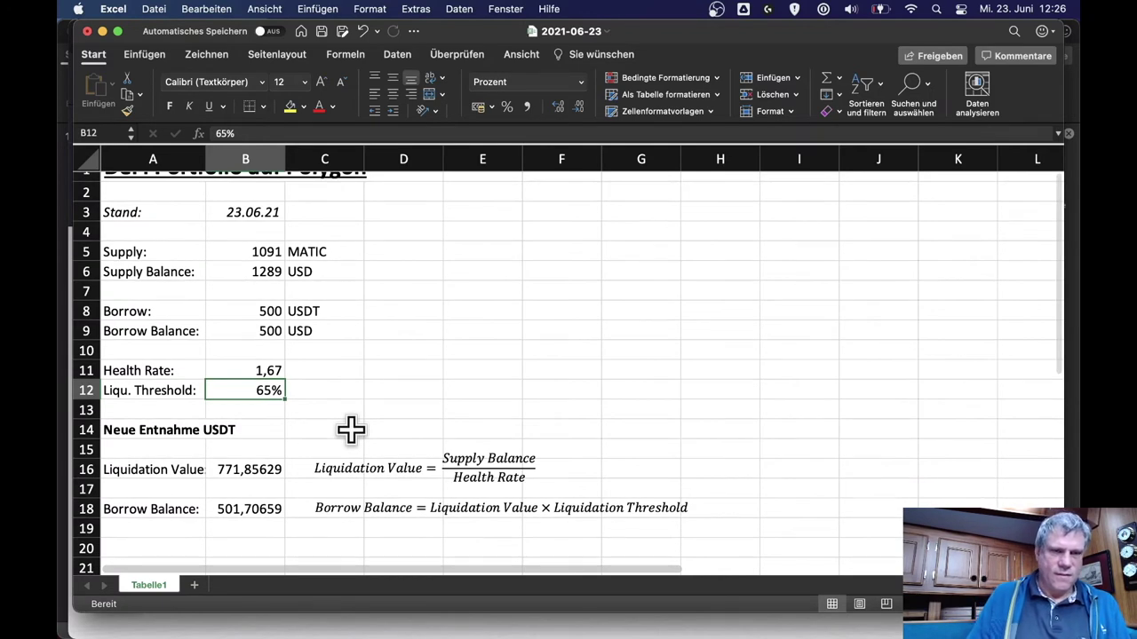
pyautogui.scroll(-1, 350, 430)
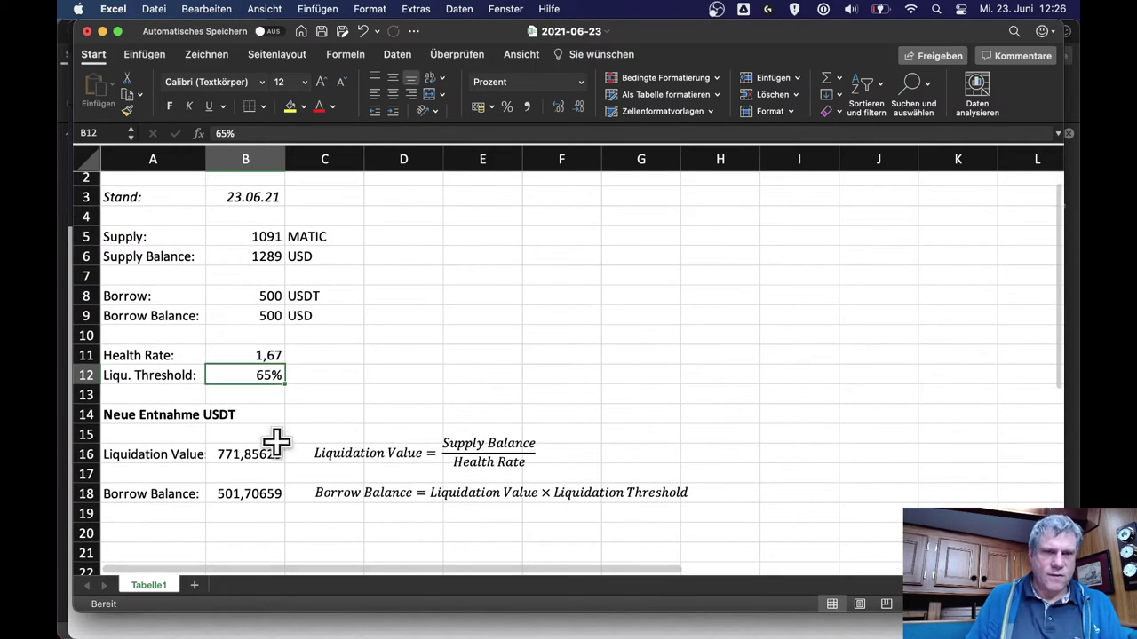
pyautogui.doubleClick(205, 159)
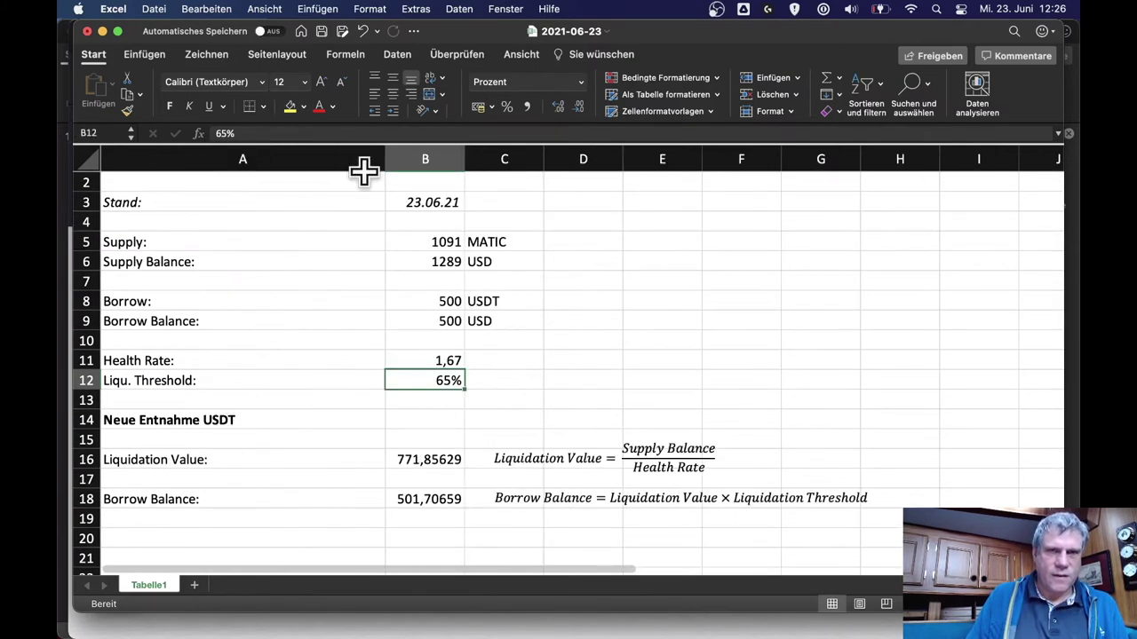
pyautogui.moveTo(381, 162); pyautogui.dragTo(211, 177)
pyautogui.scroll(1, 326, 246)
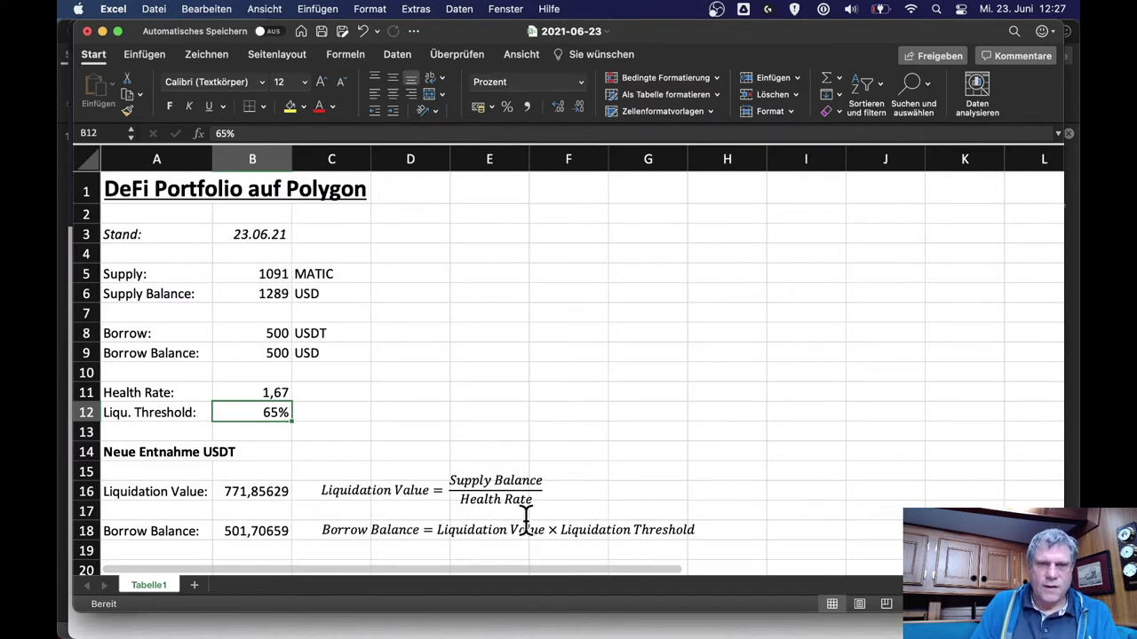
# Set the Health Rate in cell B11 to 1,3 and save the workbook.
pyautogui.click(271, 392)
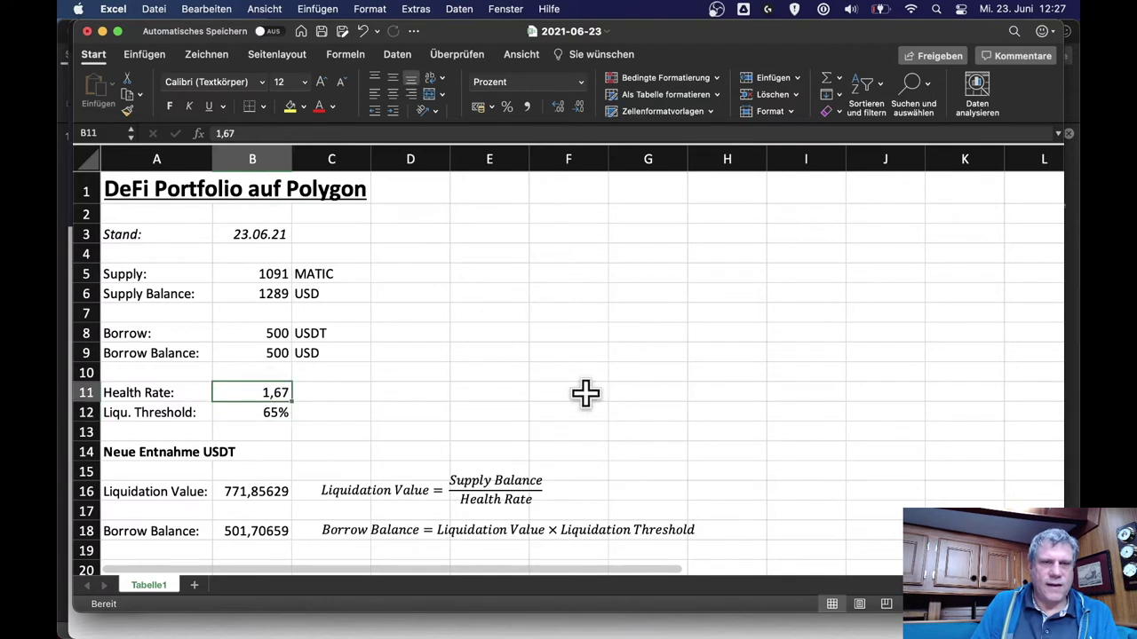
pyautogui.write('1,')
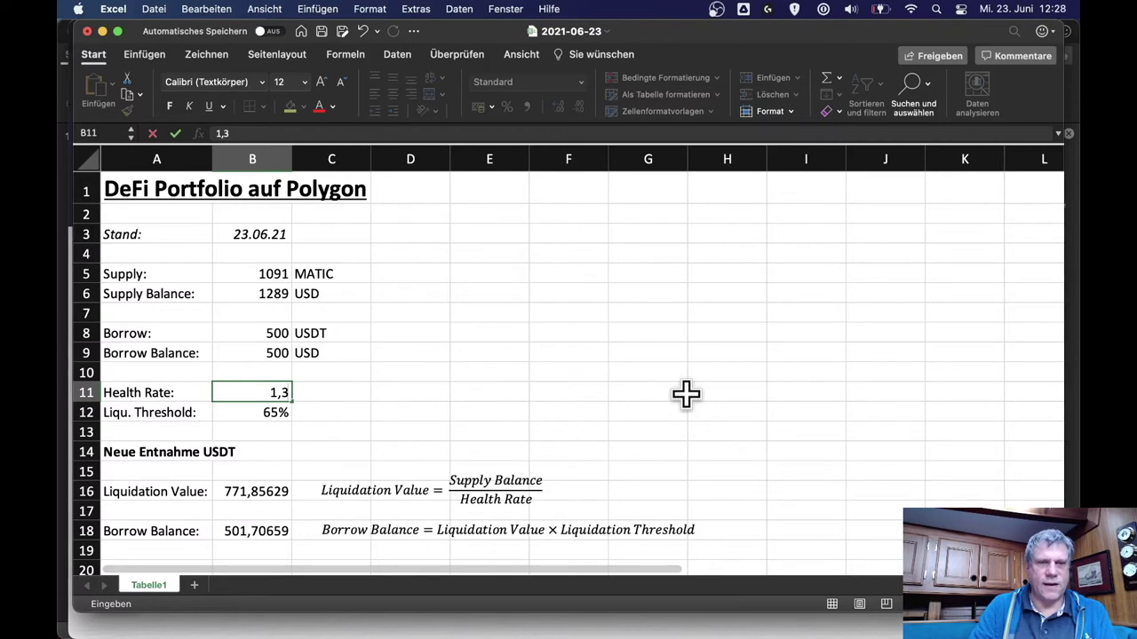
pyautogui.press('Return')
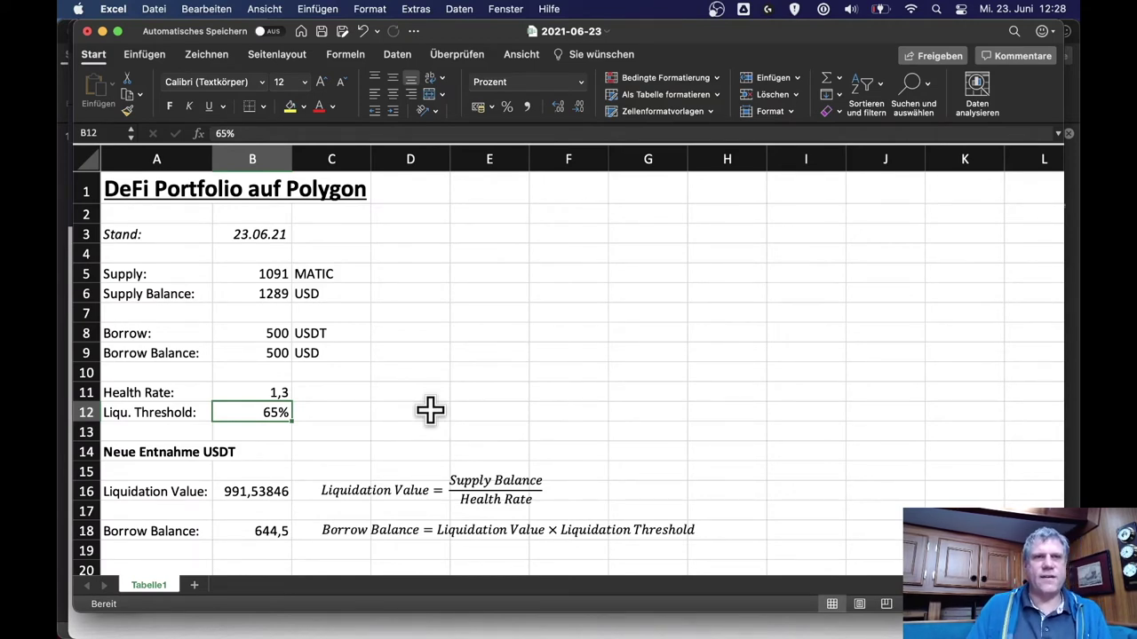
pyautogui.press('super+s')
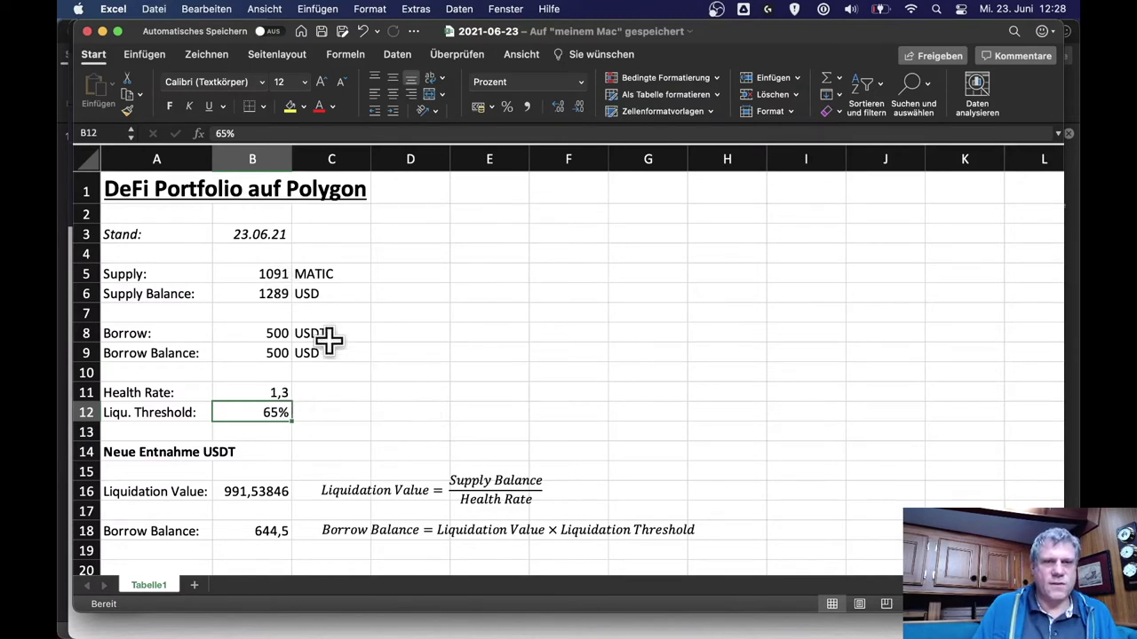
# Examine the formulas behind the Liquidation Value in cell B16 and the Borrow Balance in cell B18.
pyautogui.click(281, 492)
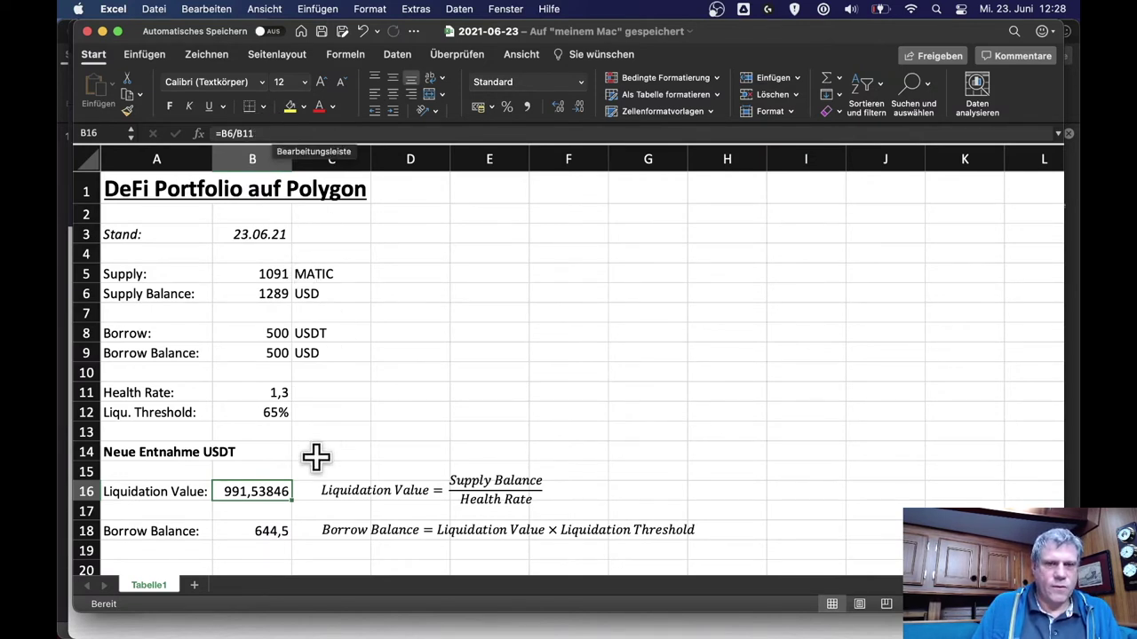
pyautogui.click(274, 533)
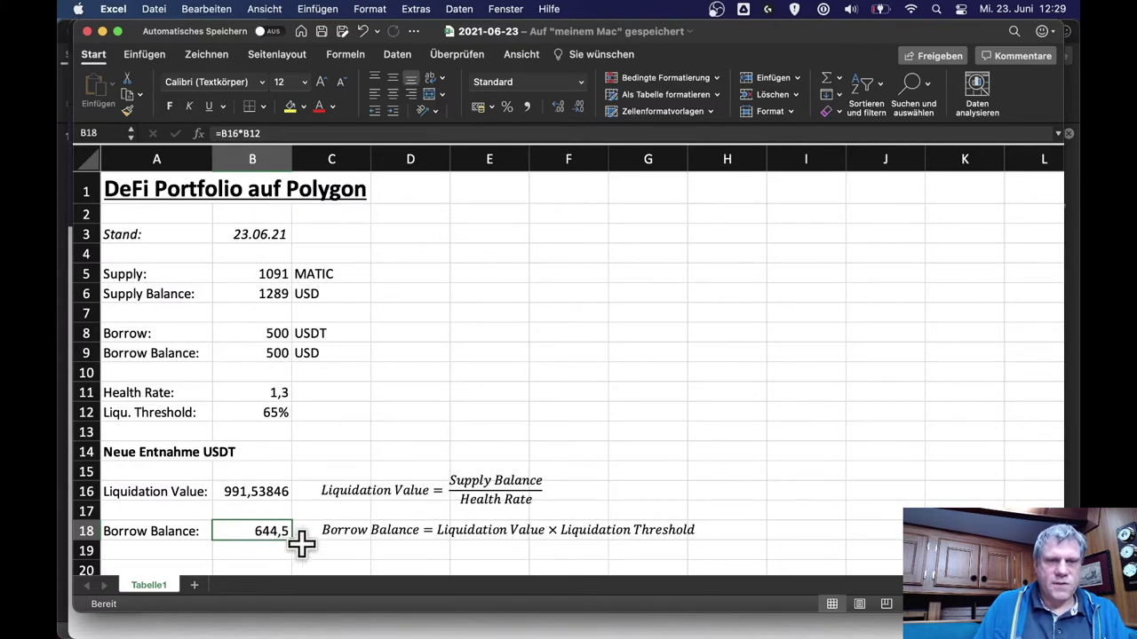
# Switch to the Aave dashboard, check how much USDT is available on the borrow form, and go back to the dashboard.
pyautogui.hotkey('ctrl', 'Up')
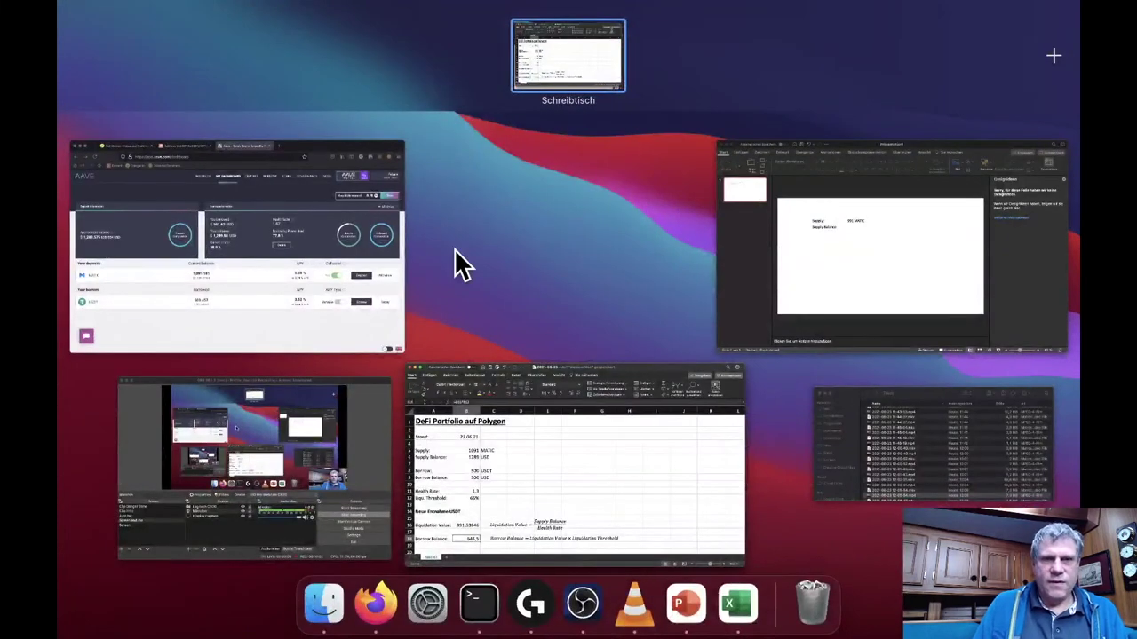
pyautogui.click(342, 288)
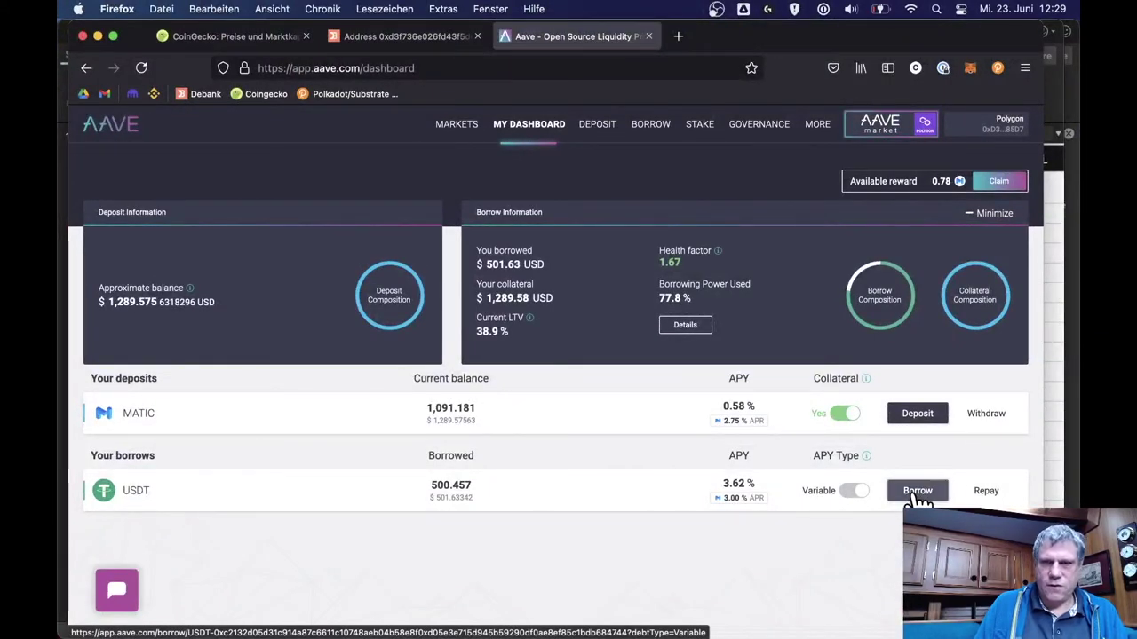
pyautogui.click(918, 493)
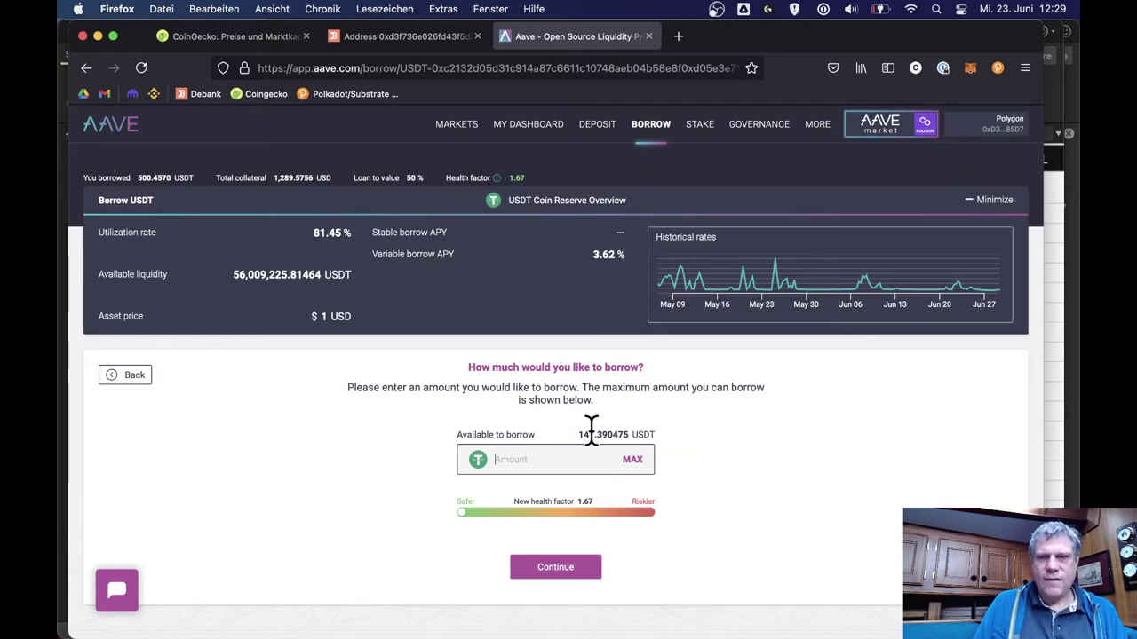
pyautogui.click(120, 376)
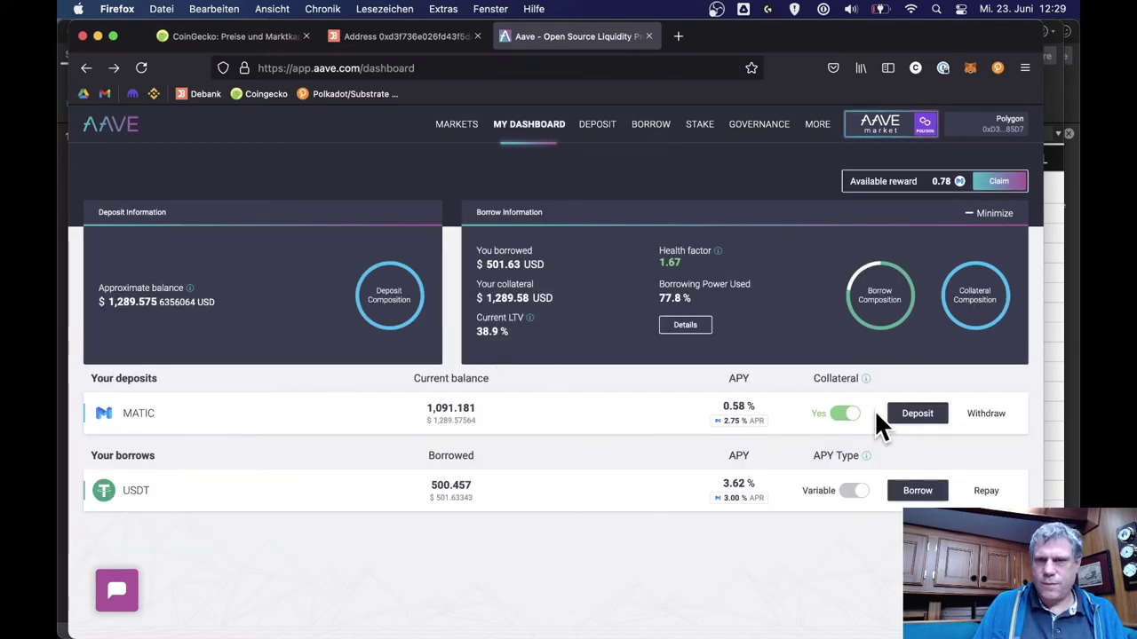
# Examine the maximum LTV and the liquidation threshold in the Liquidation Overview of the loan, closing the overview when done.
pyautogui.click(685, 325)
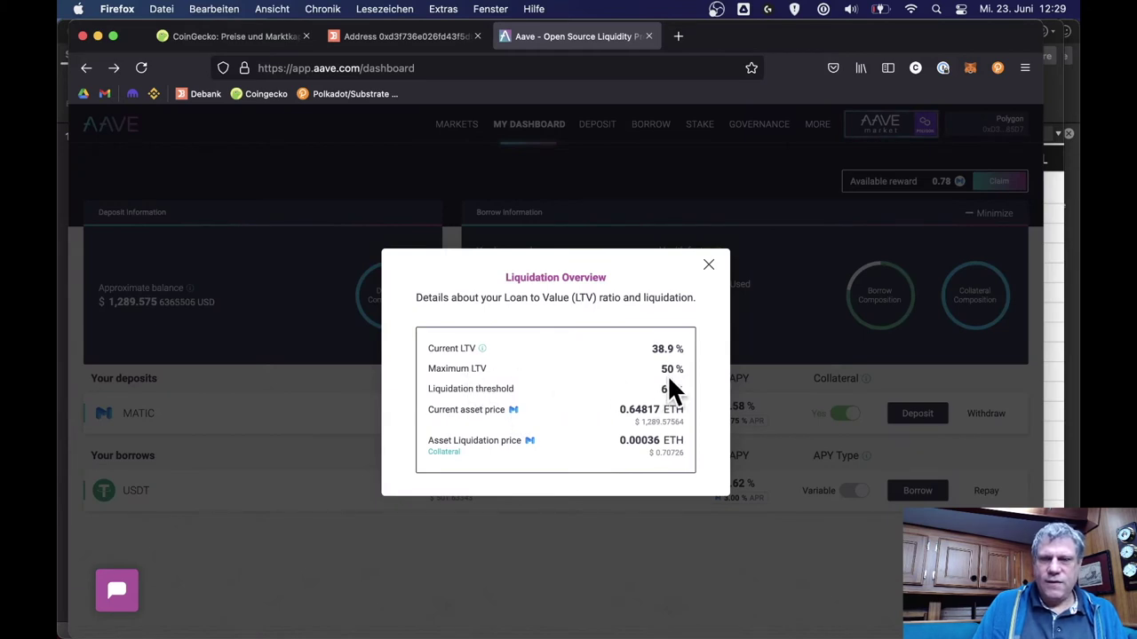
pyautogui.click(708, 269)
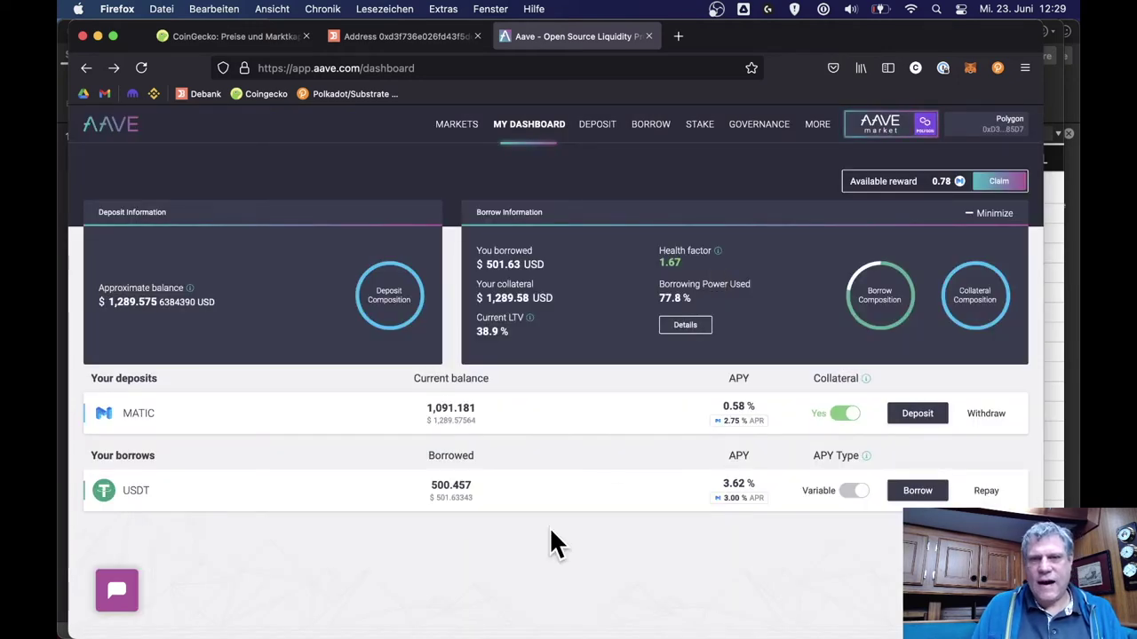
pyautogui.click(673, 331)
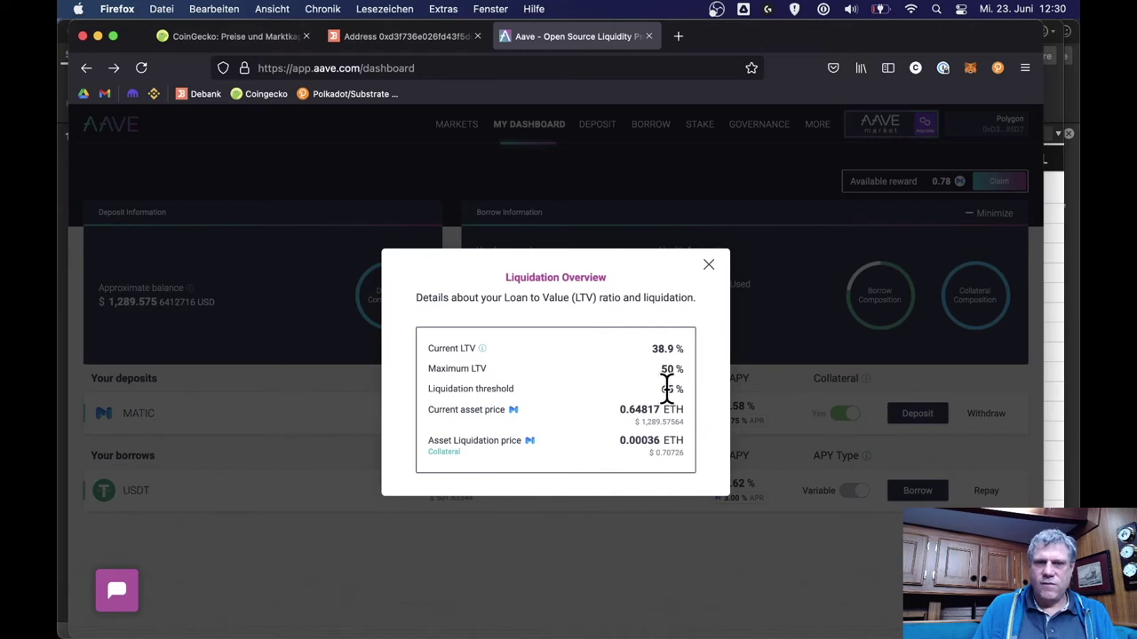
pyautogui.doubleClick(667, 369)
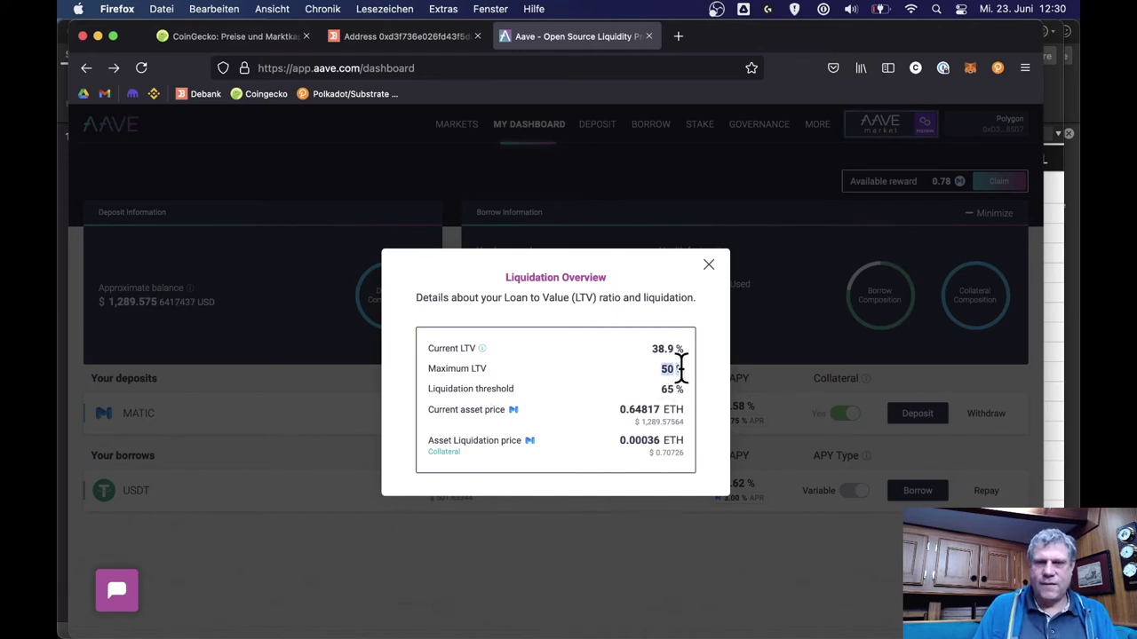
pyautogui.click(709, 267)
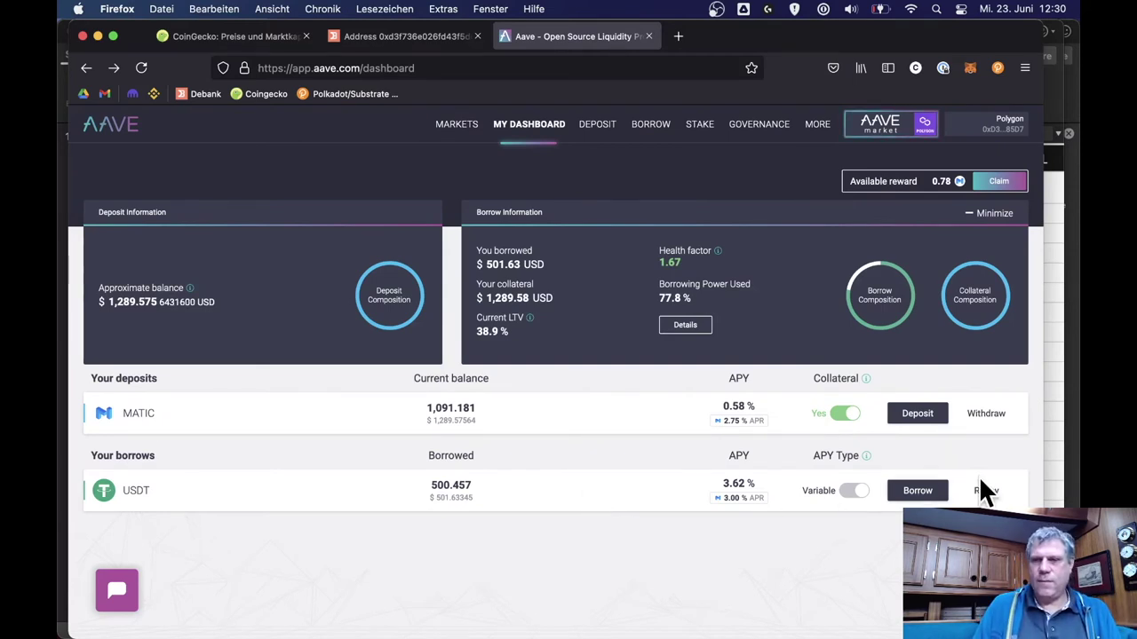
# Request a USDT loan for the maximum available amount, 141.390457 USDT, at the variable APY.
pyautogui.click(924, 495)
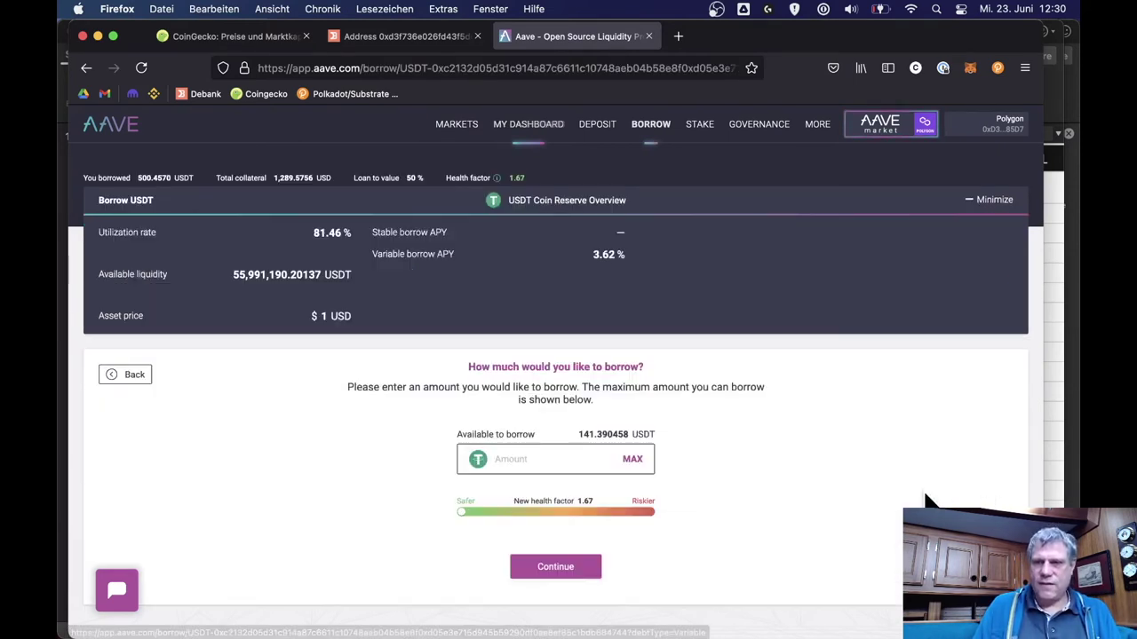
pyautogui.click(568, 457)
pyautogui.click(632, 459)
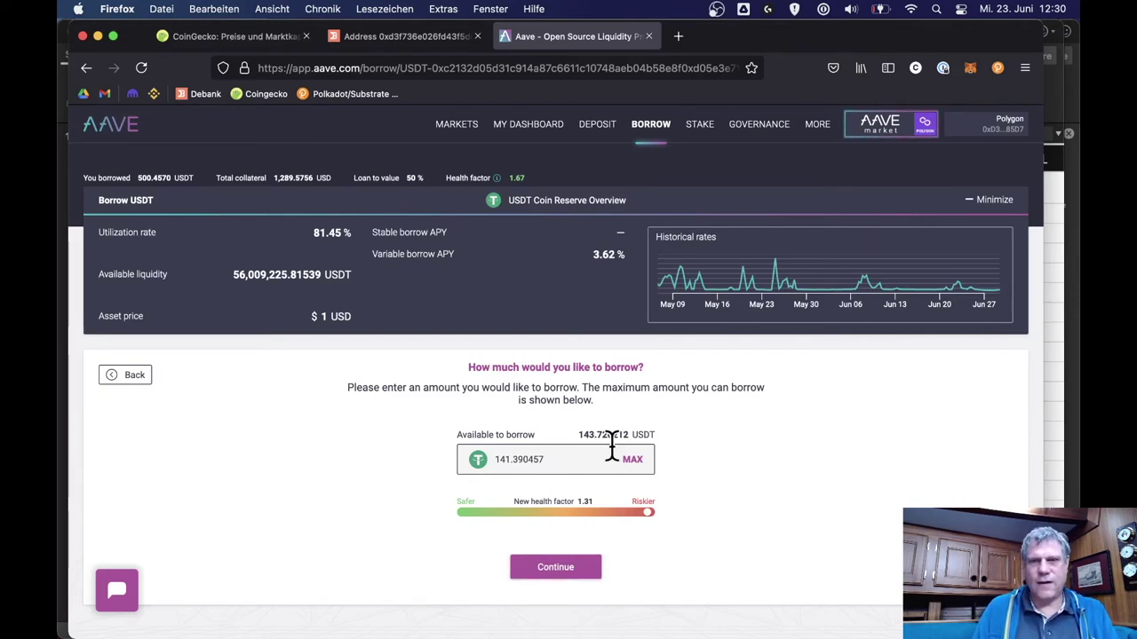
pyautogui.click(592, 567)
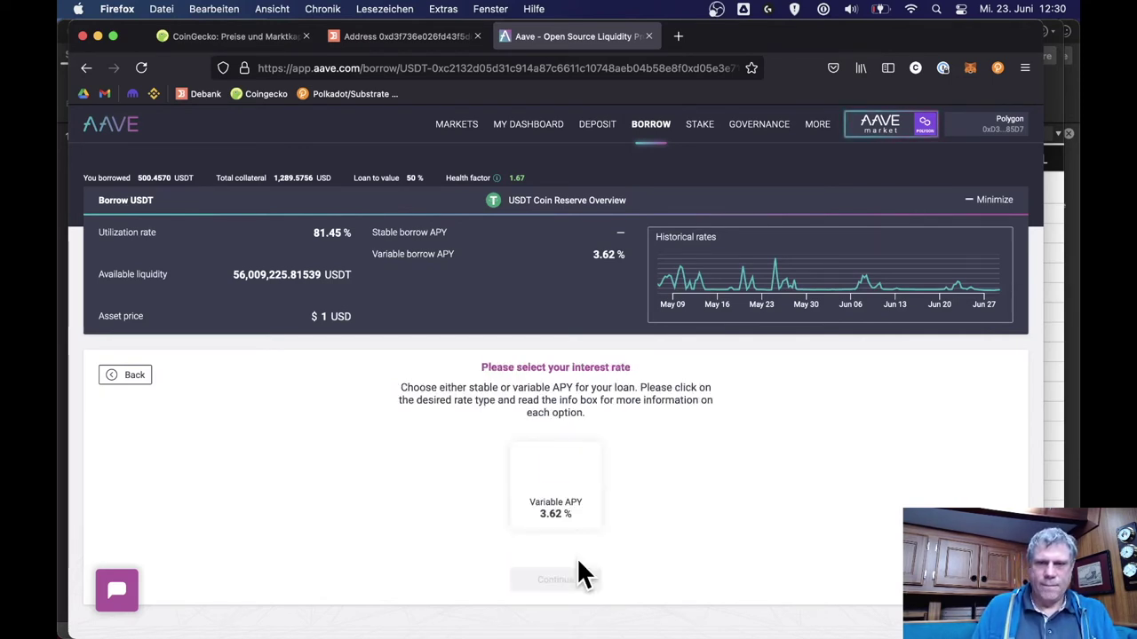
pyautogui.click(559, 483)
pyautogui.click(558, 581)
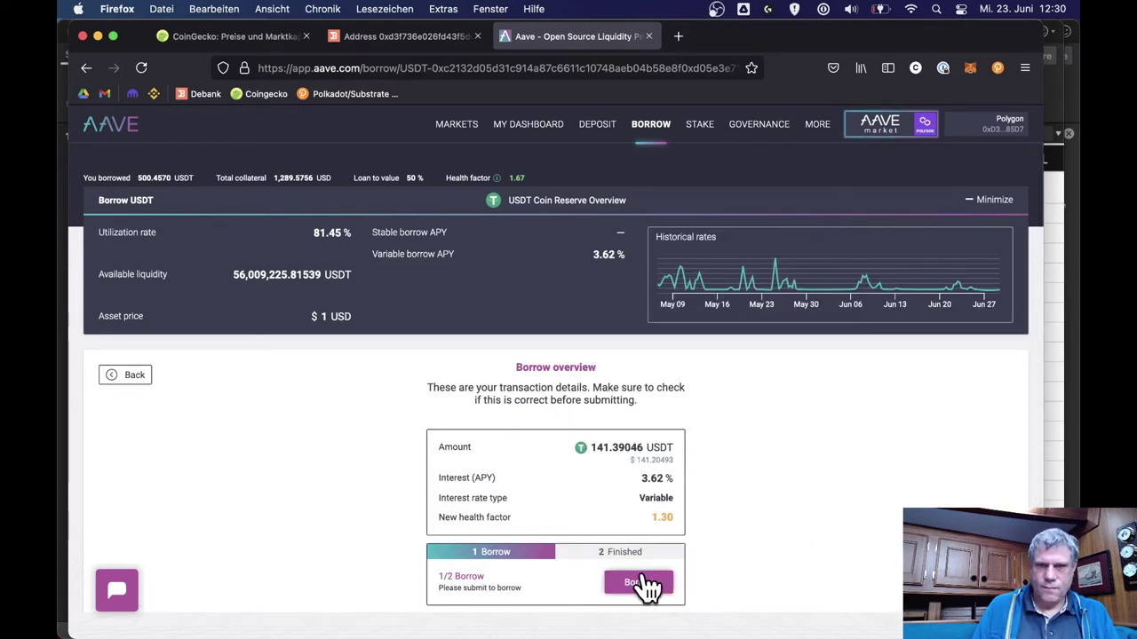
# Submit the USDT borrow and approve the MetaMask transaction with a gas price of 30 Gwei.
pyautogui.click(644, 584)
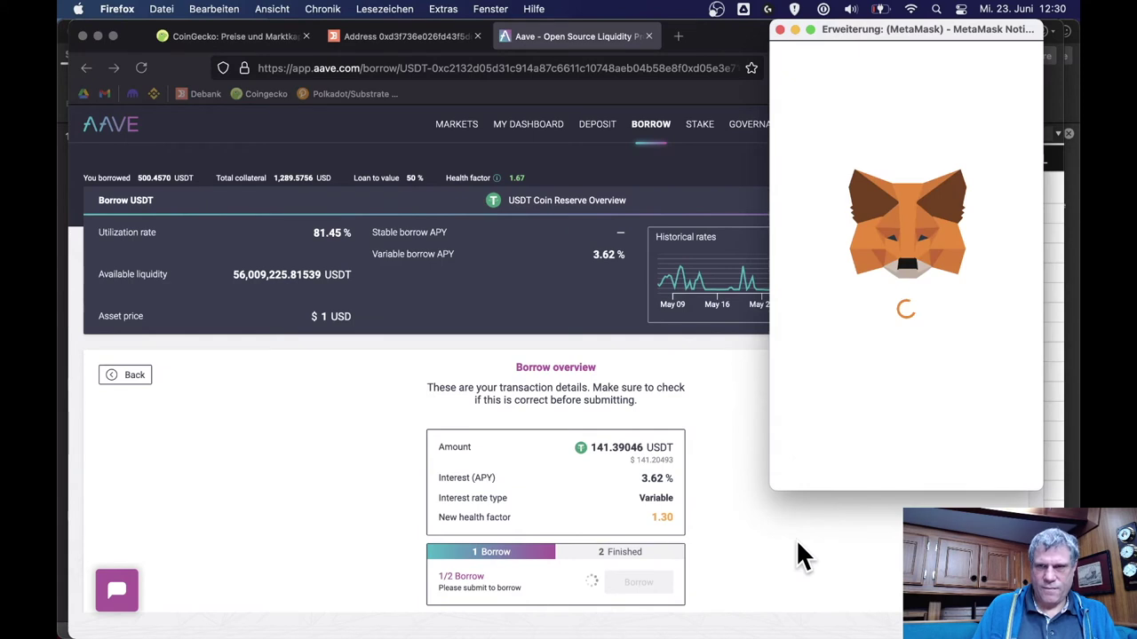
pyautogui.doubleClick(835, 313)
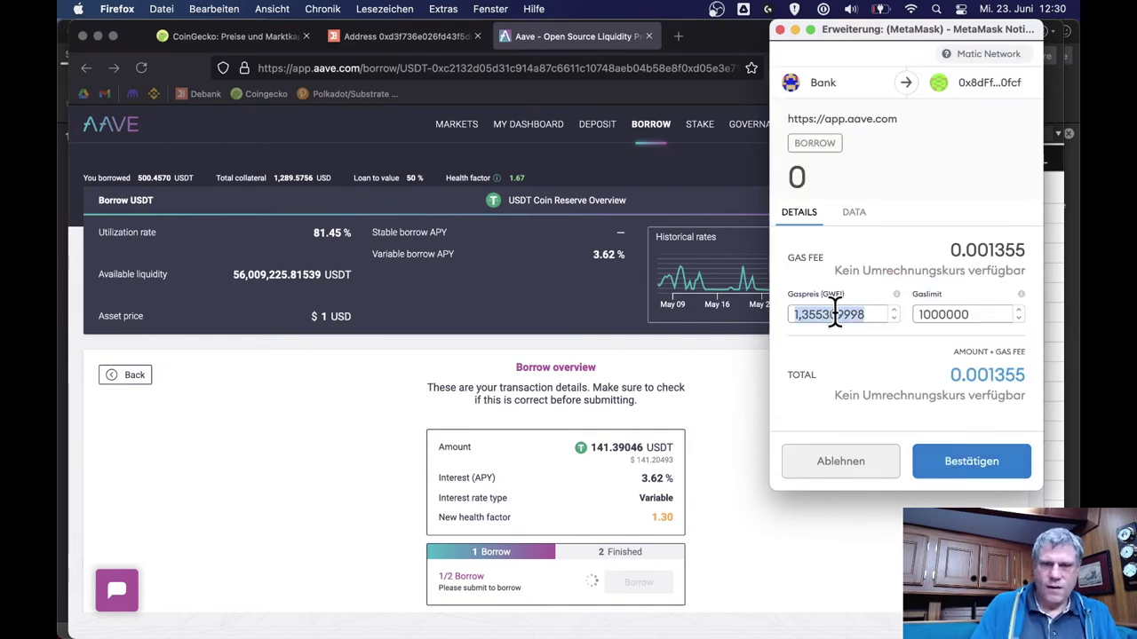
pyautogui.write('30')
pyautogui.click(1004, 462)
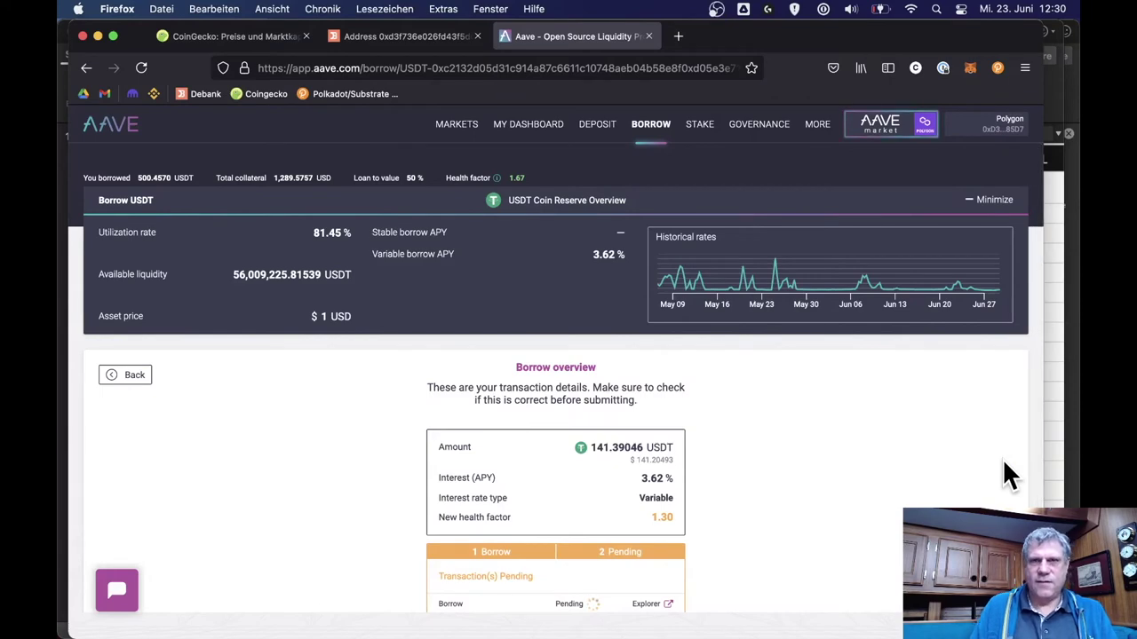
# Look up the current Polygon gas prices on polygongasstation.com in a new window, closing it when done.
pyautogui.press('super+n')
pyautogui.write('polygas')
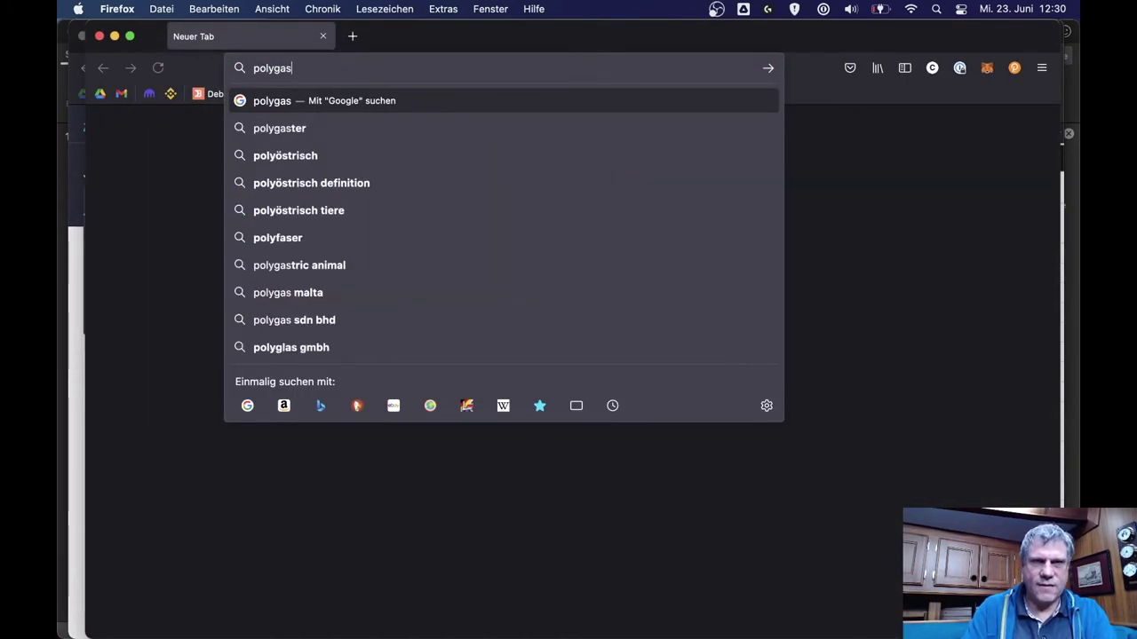
pyautogui.press('BackSpace')
pyautogui.press('BackSpace')
pyautogui.write('on ga')
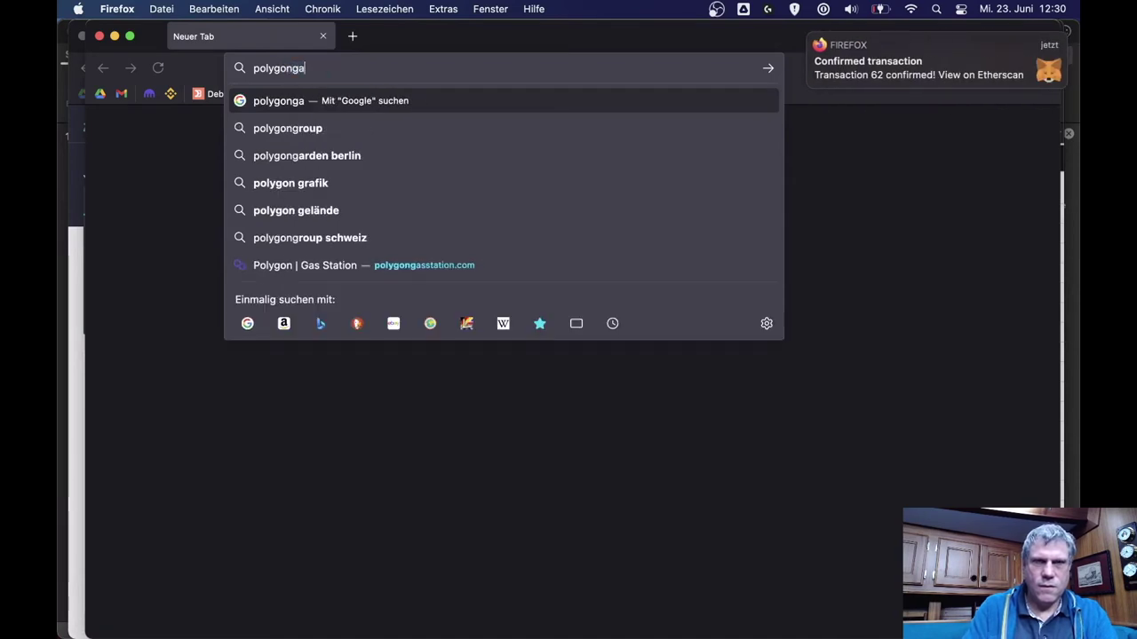
pyautogui.write('s')
pyautogui.press('Down')
pyautogui.press('Down')
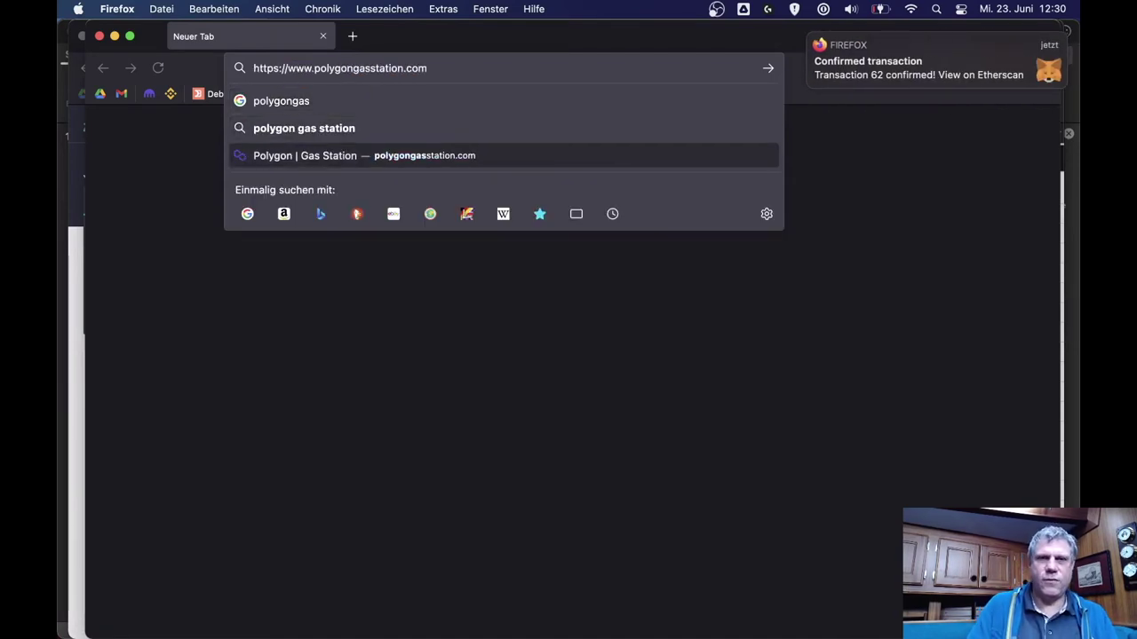
pyautogui.press('Return')
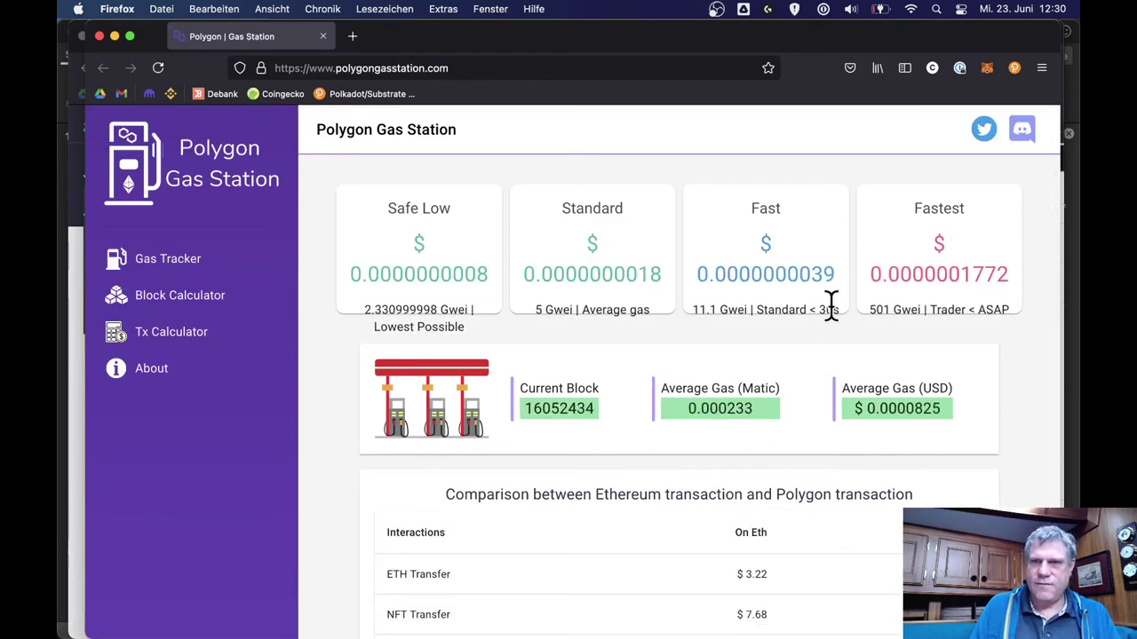
pyautogui.click(325, 37)
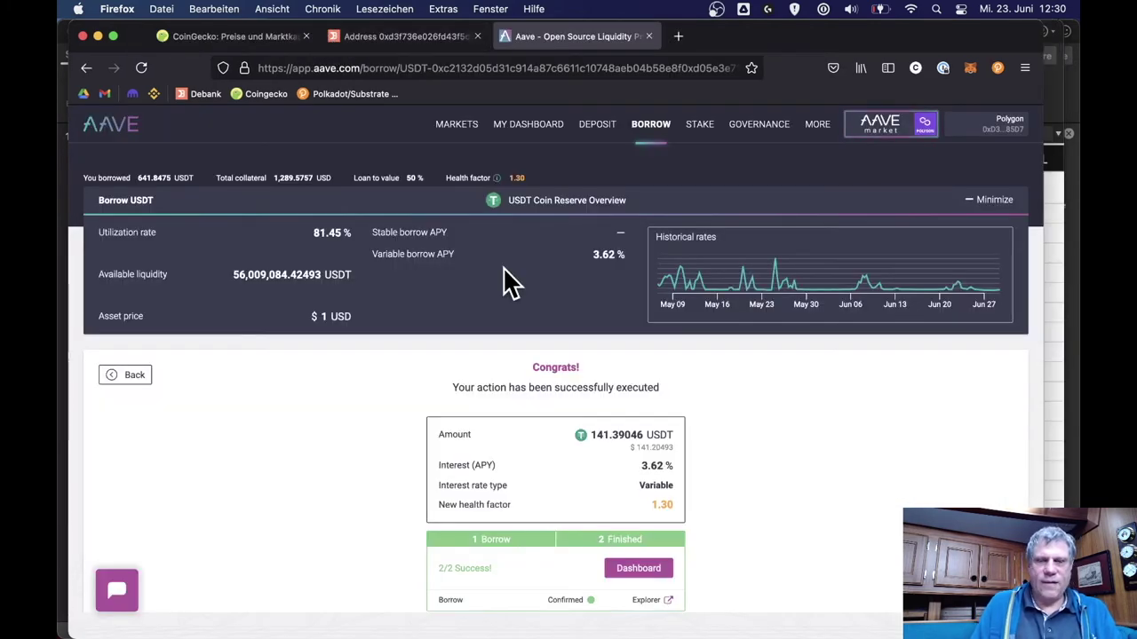
# Review the borrow result, and check the health factor, Borrowing Power Used and balances on the Aave dashboard.
pyautogui.scroll(-1, 503, 269)
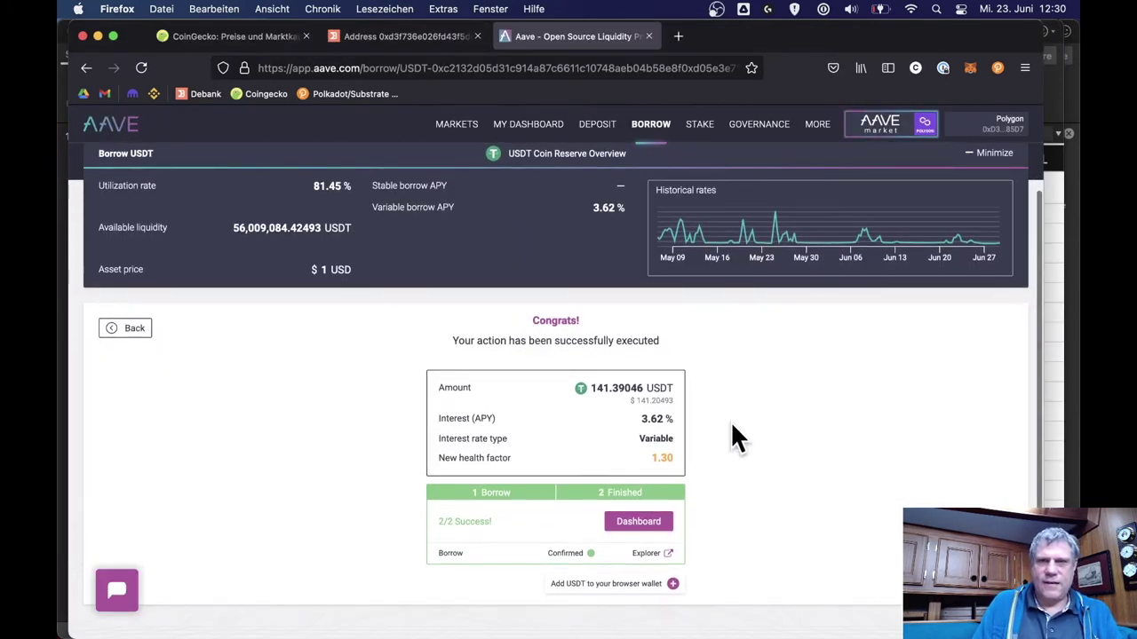
pyautogui.click(527, 125)
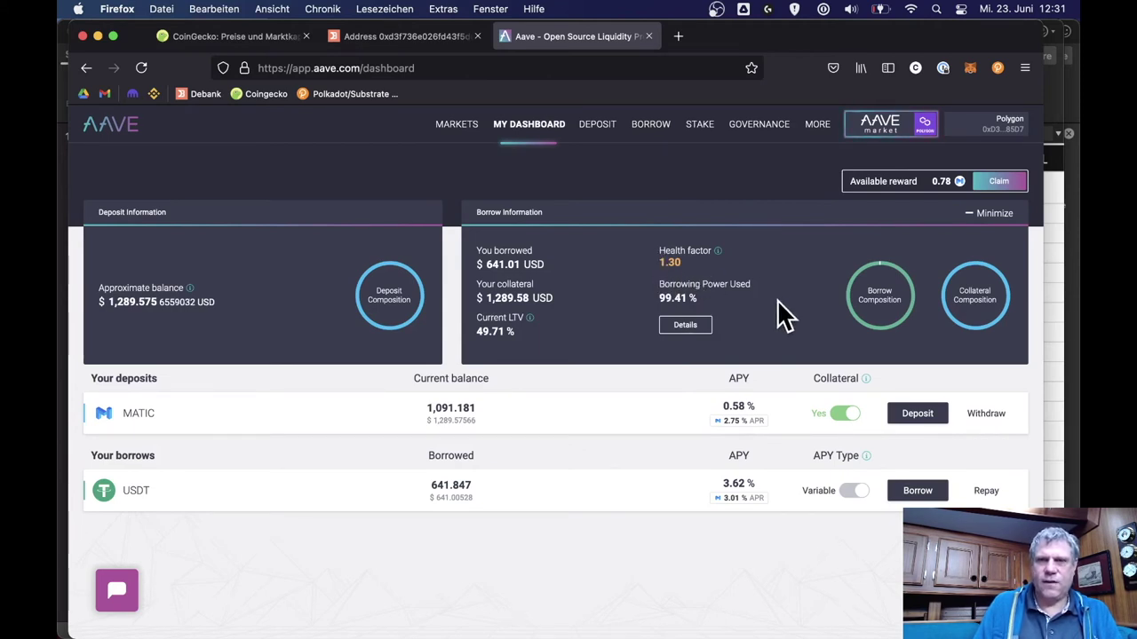
pyautogui.moveTo(697, 289); pyautogui.dragTo(713, 311)
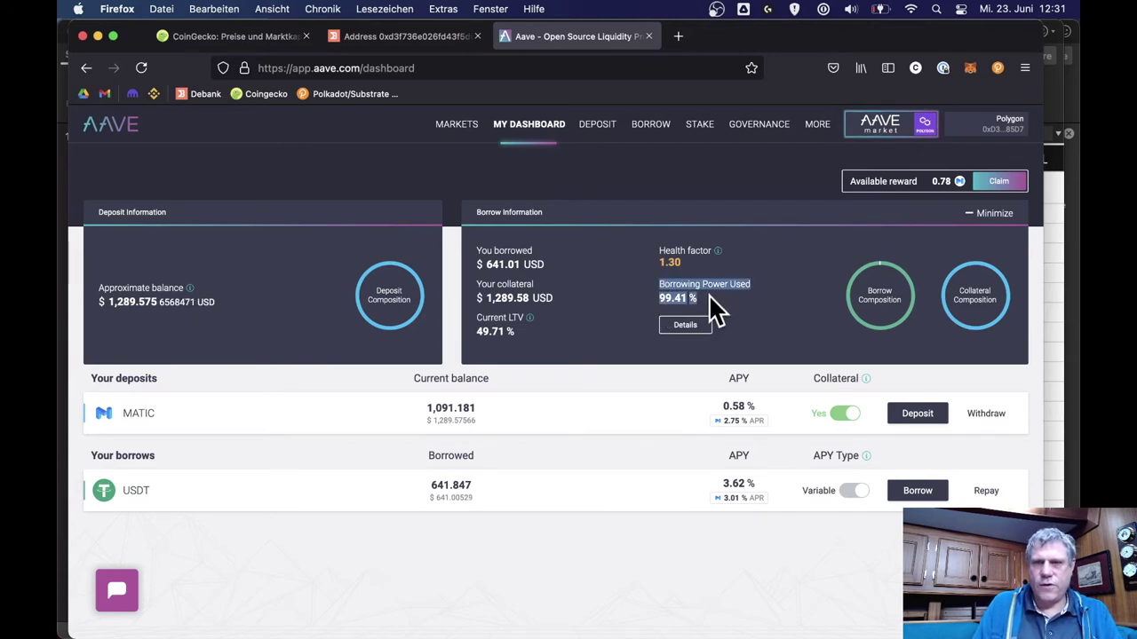
pyautogui.click(728, 300)
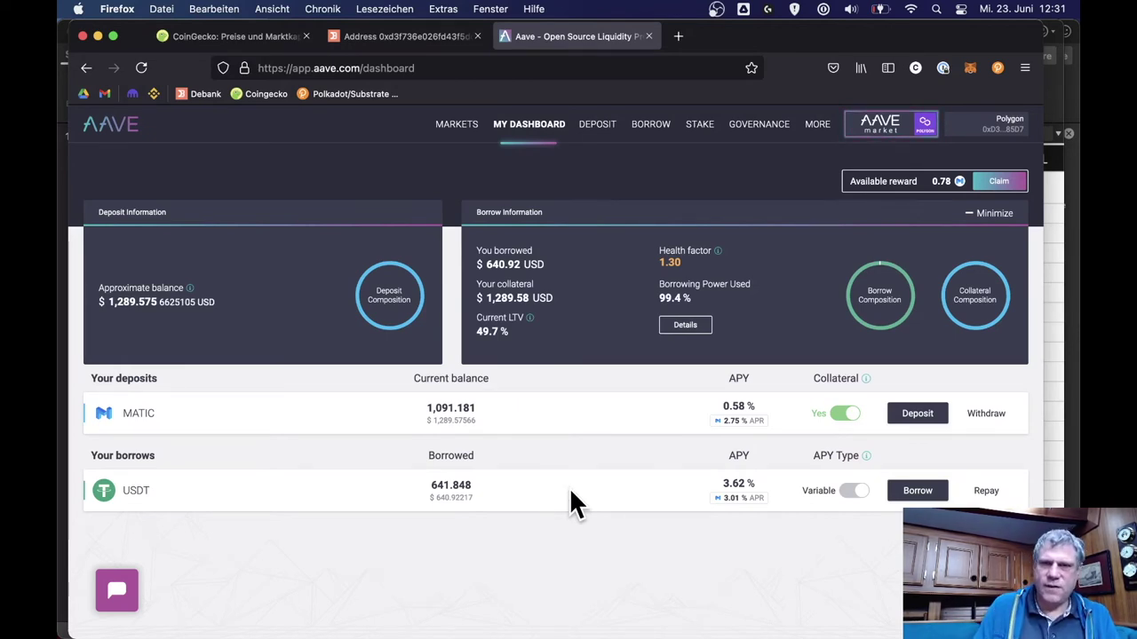
pyautogui.moveTo(436, 406)
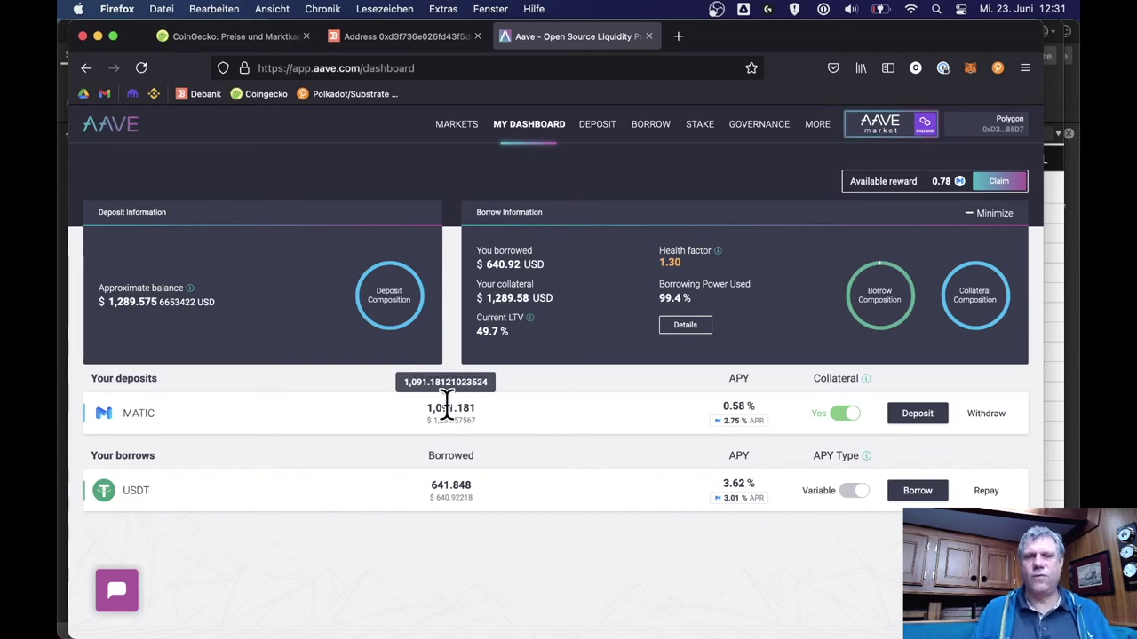
# Open sushi.com in a new window, enter its app and show the yield farms.
pyautogui.press('super+n')
pyautogui.write('sushi.com/')
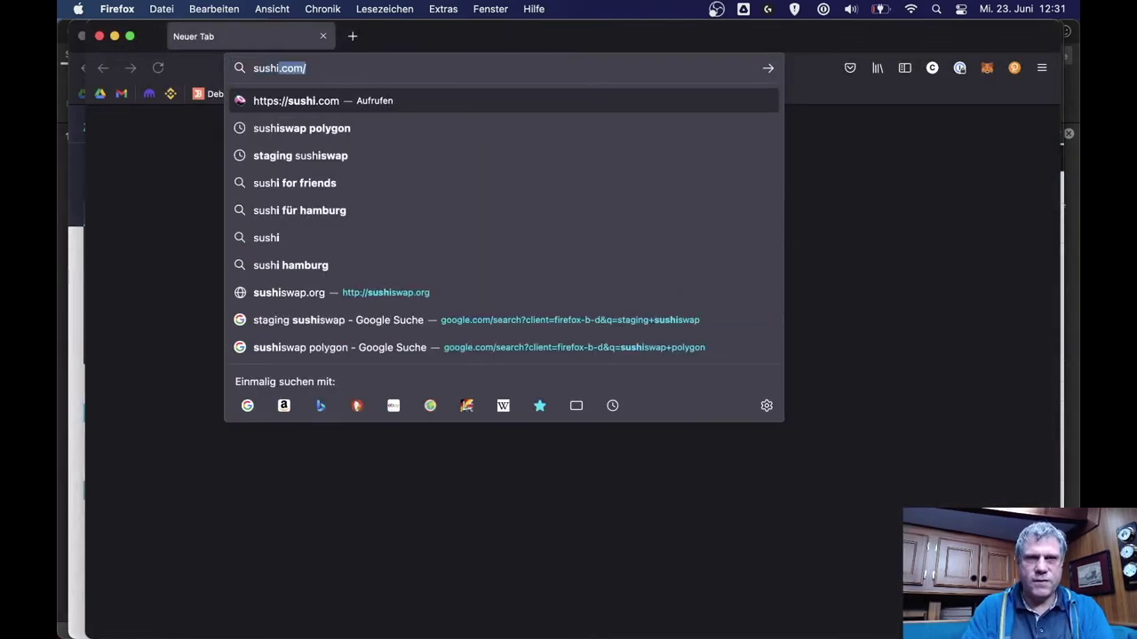
pyautogui.press('Return')
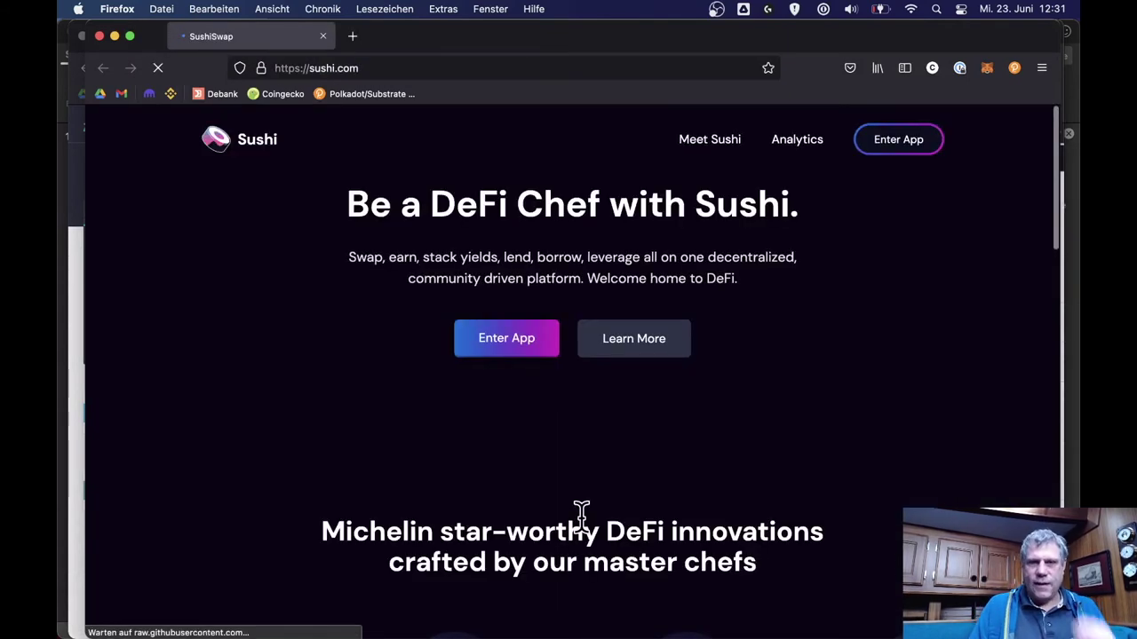
pyautogui.click(878, 151)
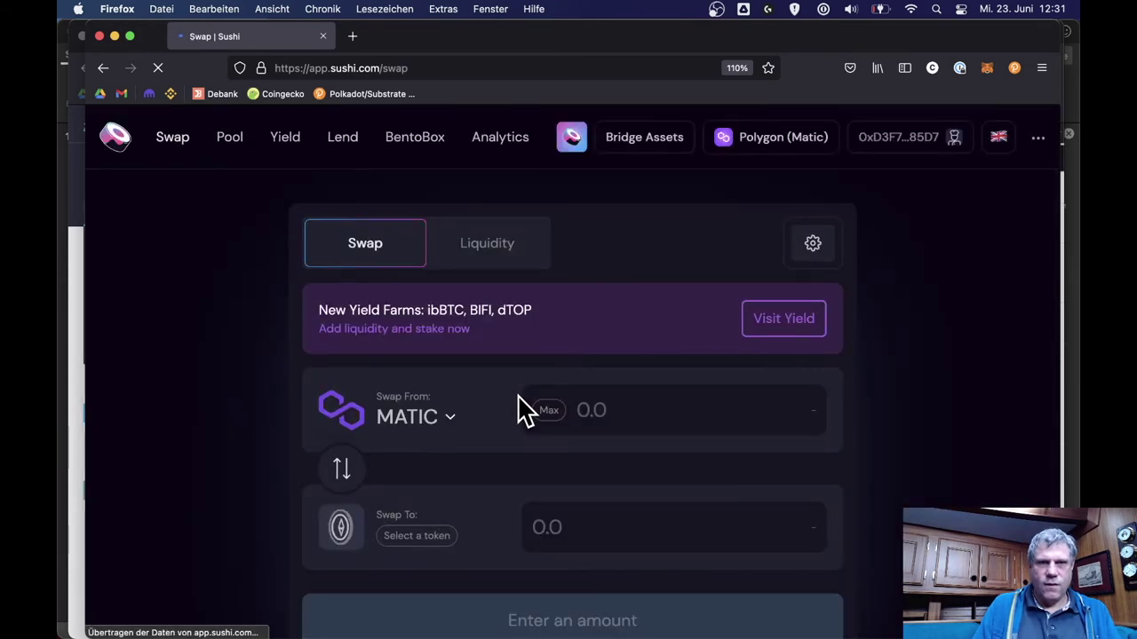
pyautogui.click(284, 140)
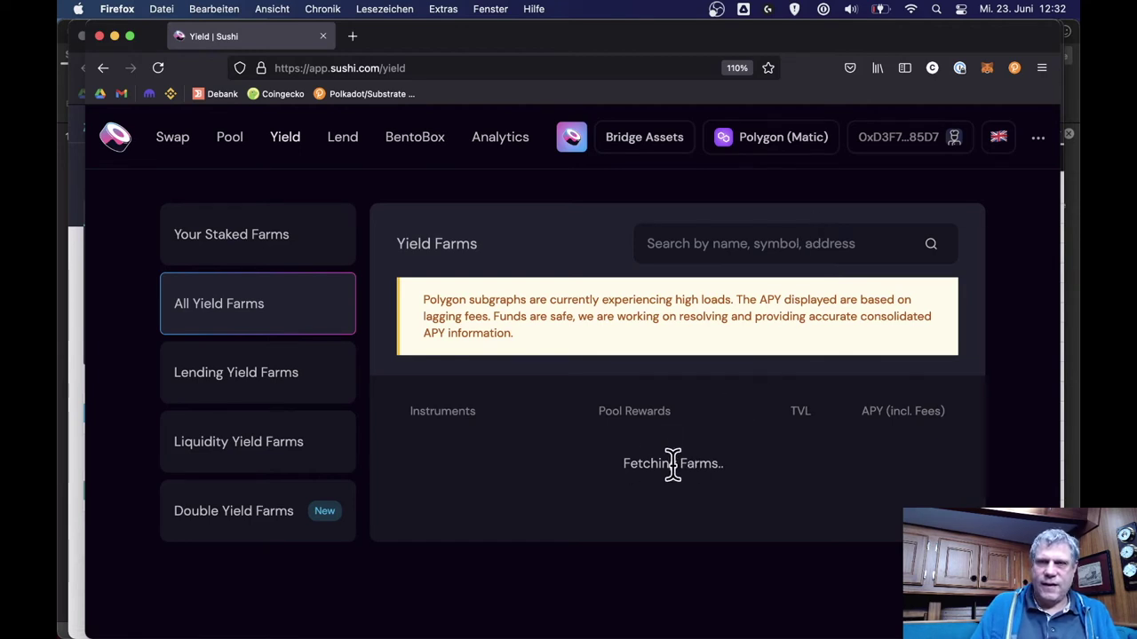
# Check the USDT balance among the MetaMask assets, closing the wallet when done.
pyautogui.click(986, 69)
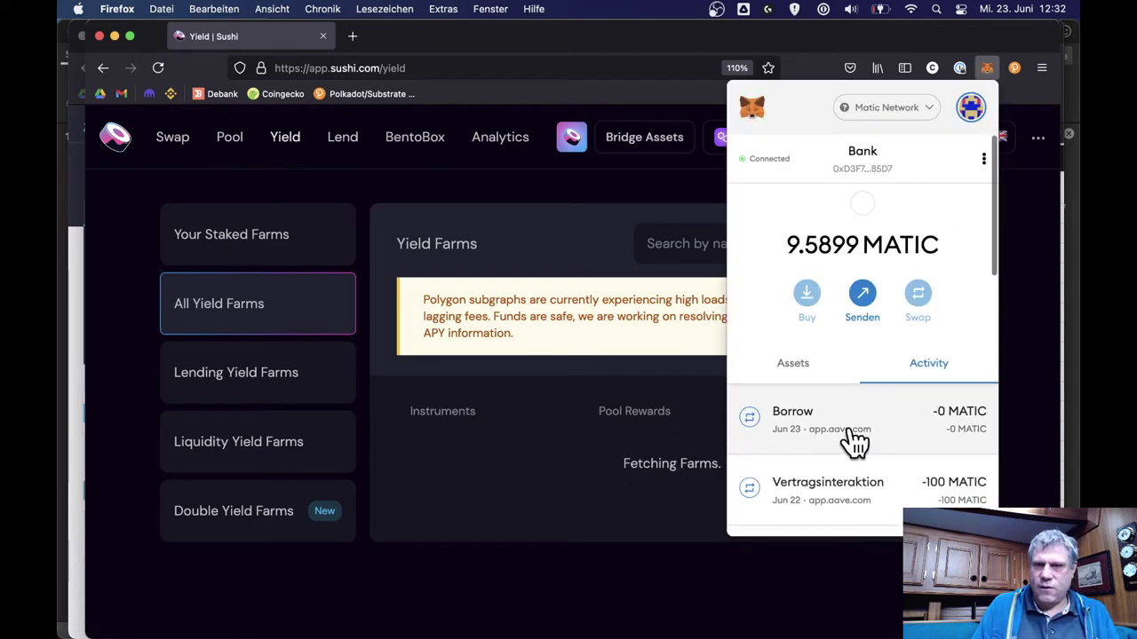
pyautogui.click(817, 362)
pyautogui.scroll(-2, 825, 400)
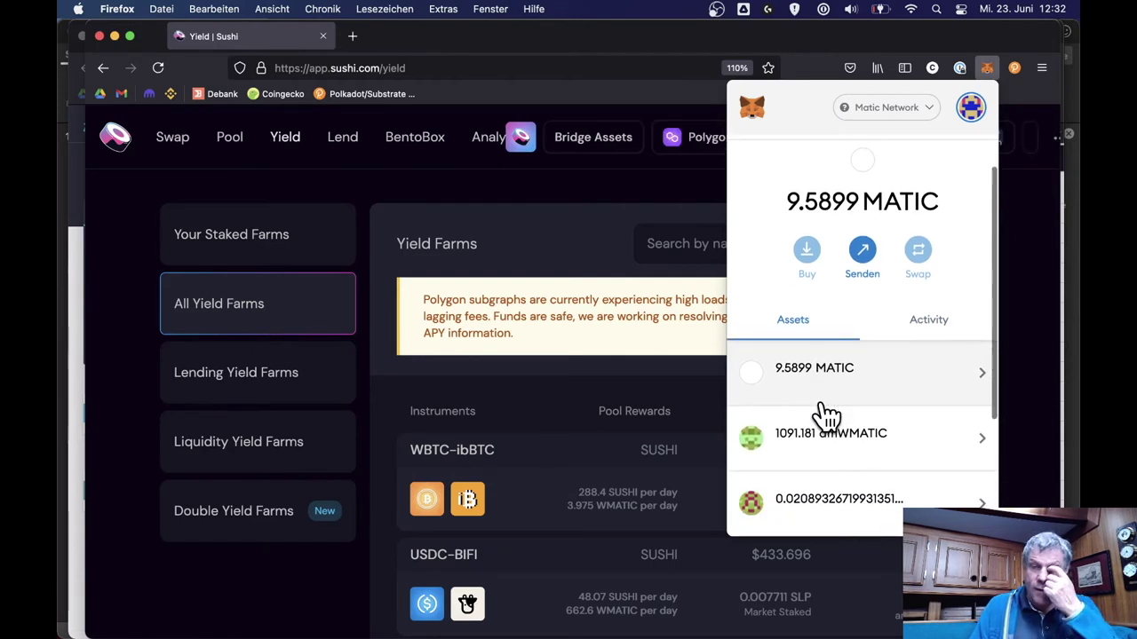
pyautogui.scroll(-4, 825, 413)
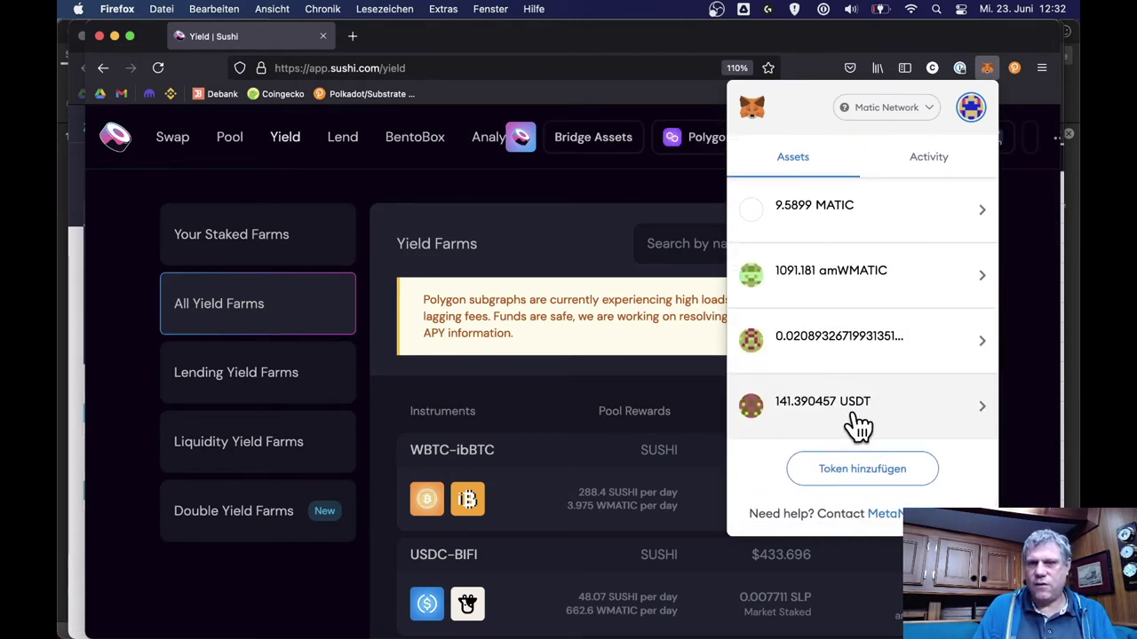
pyautogui.click(581, 435)
# Find the USDC-DAI farm in the Sushi yield list, expand it and examine its harvest, staking and liquidity options.
pyautogui.scroll(-3, 579, 432)
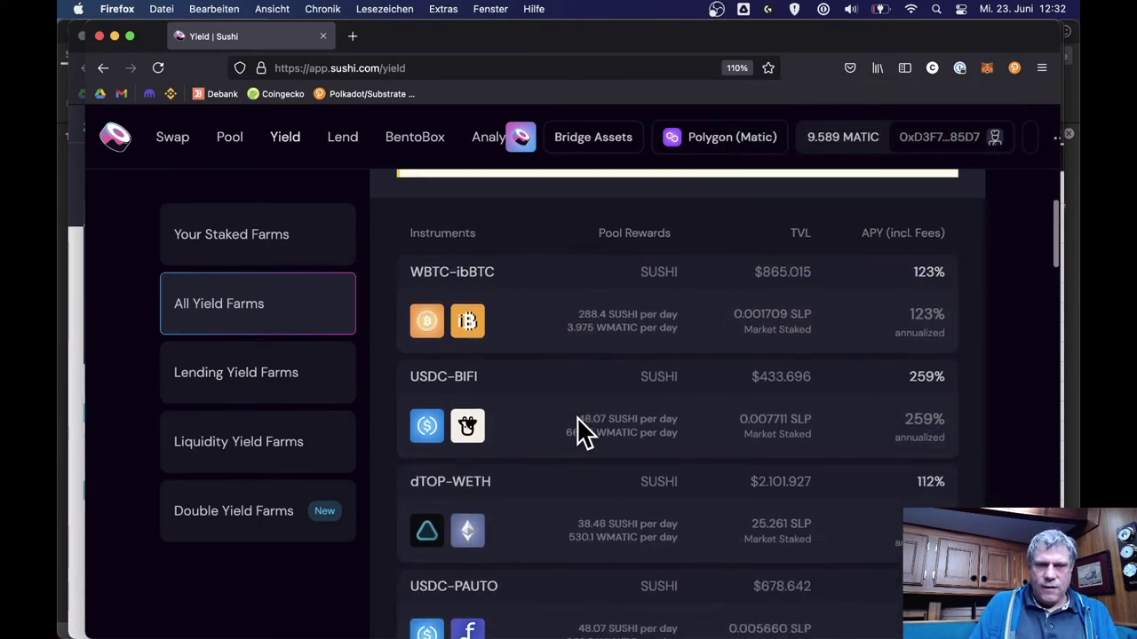
pyautogui.scroll(-15, 581, 434)
pyautogui.scroll(-3, 581, 434)
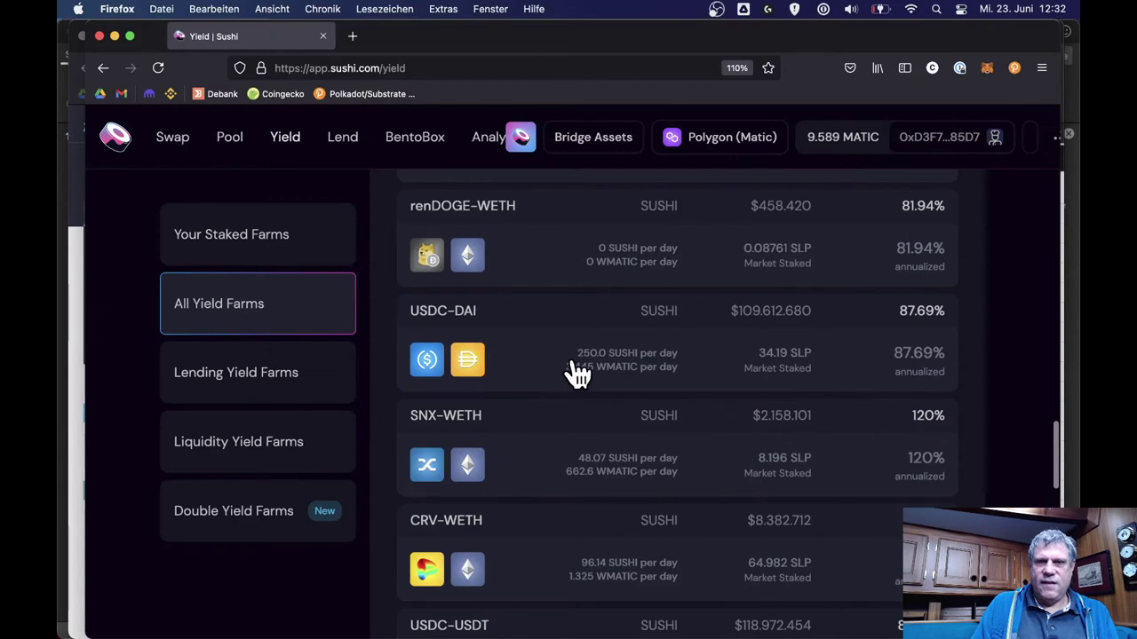
pyautogui.click(578, 373)
pyautogui.scroll(-1, 648, 444)
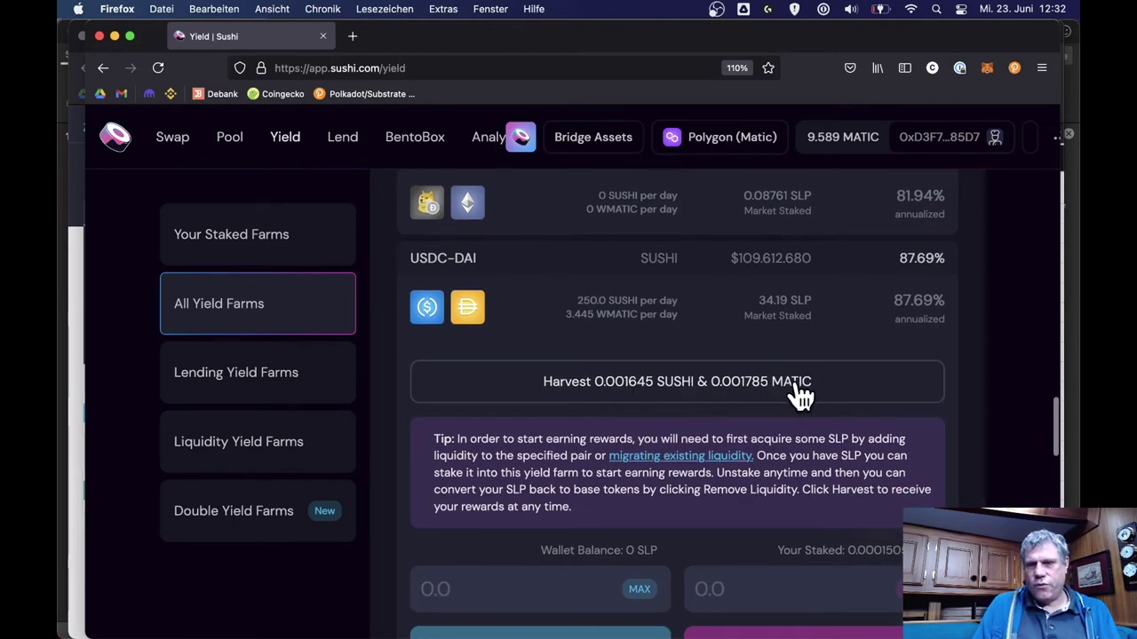
pyautogui.scroll(-5, 802, 482)
pyautogui.scroll(2, 802, 482)
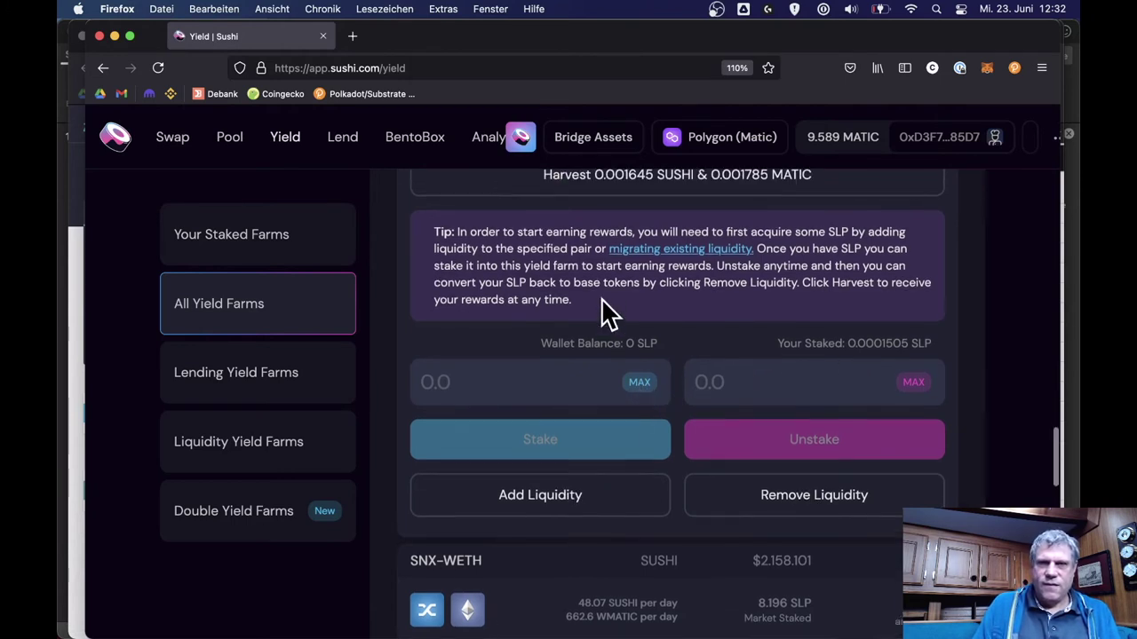
pyautogui.scroll(1, 607, 311)
# Compare the USDT holding in the MetaMask wallet with the tokens required by the USDC-DAI farm.
pyautogui.click(986, 68)
pyautogui.scroll(-3, 835, 469)
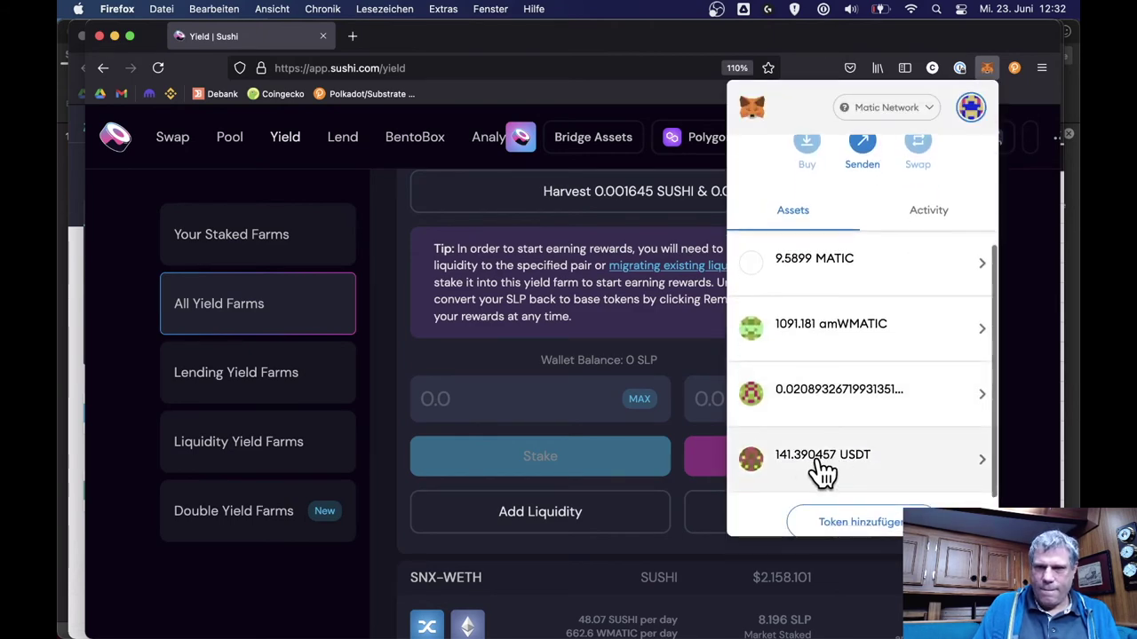
pyautogui.click(685, 351)
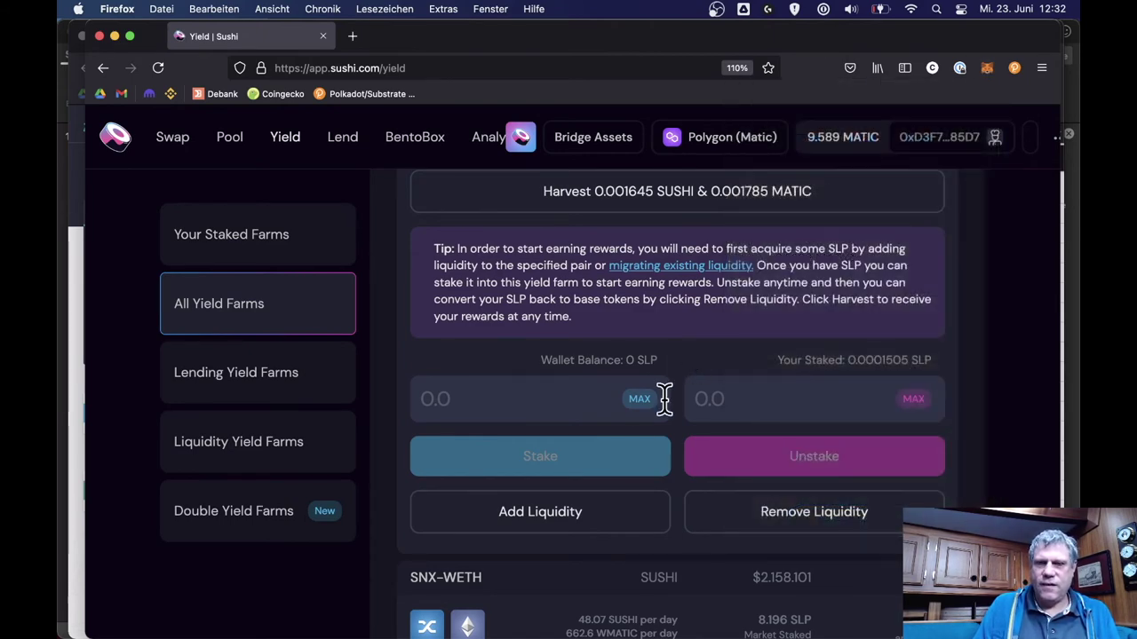
pyautogui.scroll(3, 634, 435)
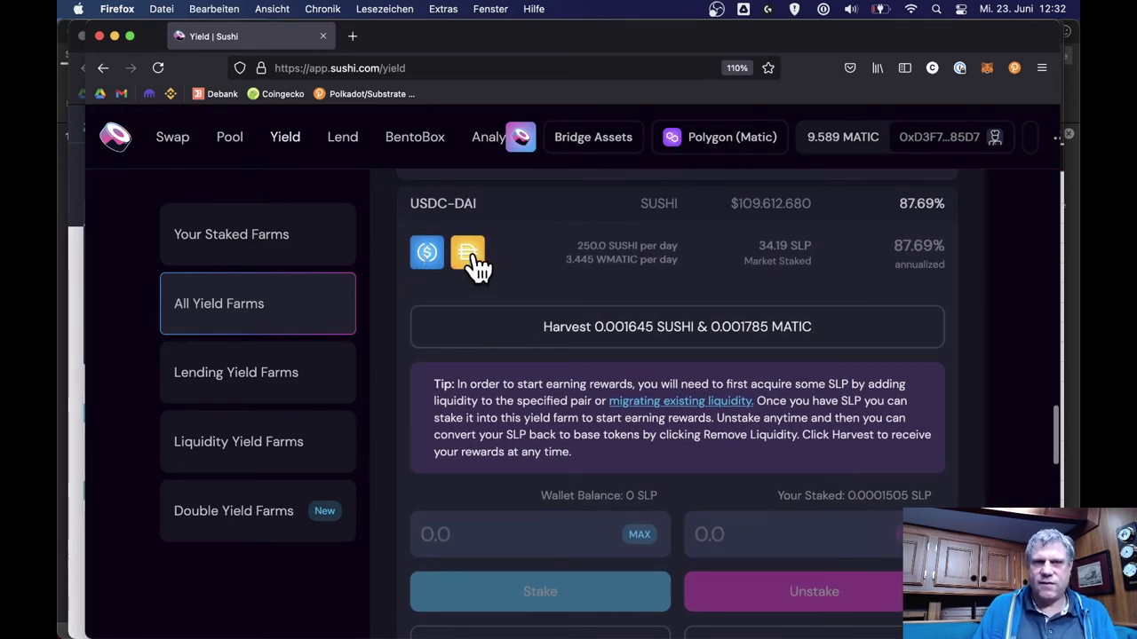
# Open the swap page of quickswap.exchange, keeping the Sushi yield page open.
pyautogui.press('super+t')
pyautogui.write('quickswap.exchange')
pyautogui.press('Return')
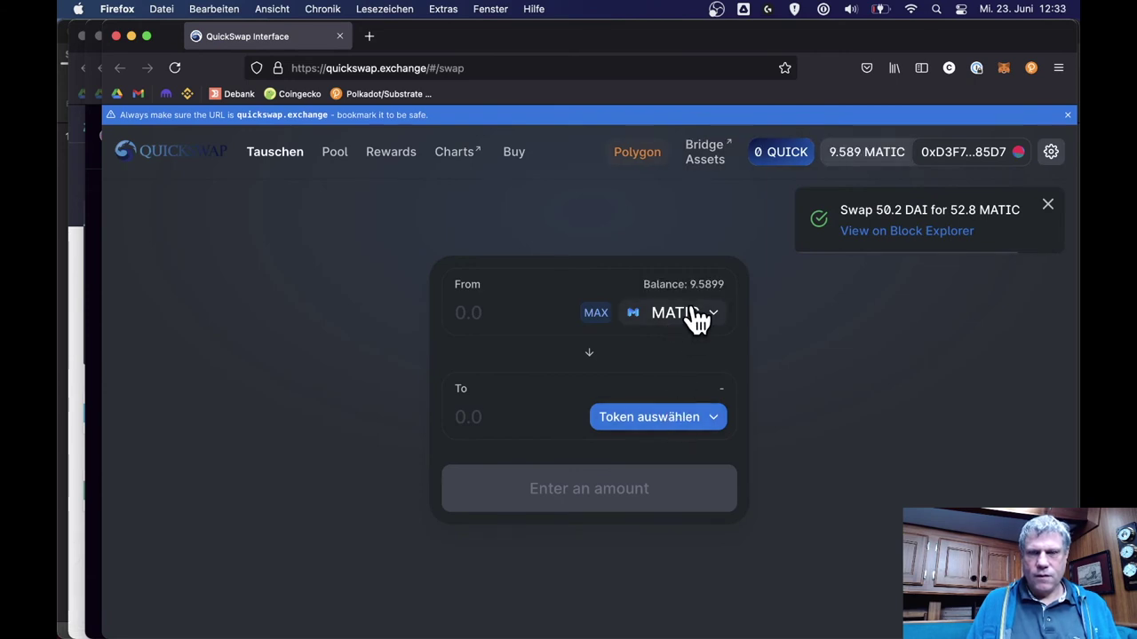
# Set up a swap of 70.5 USDT into USDC.
pyautogui.click(694, 320)
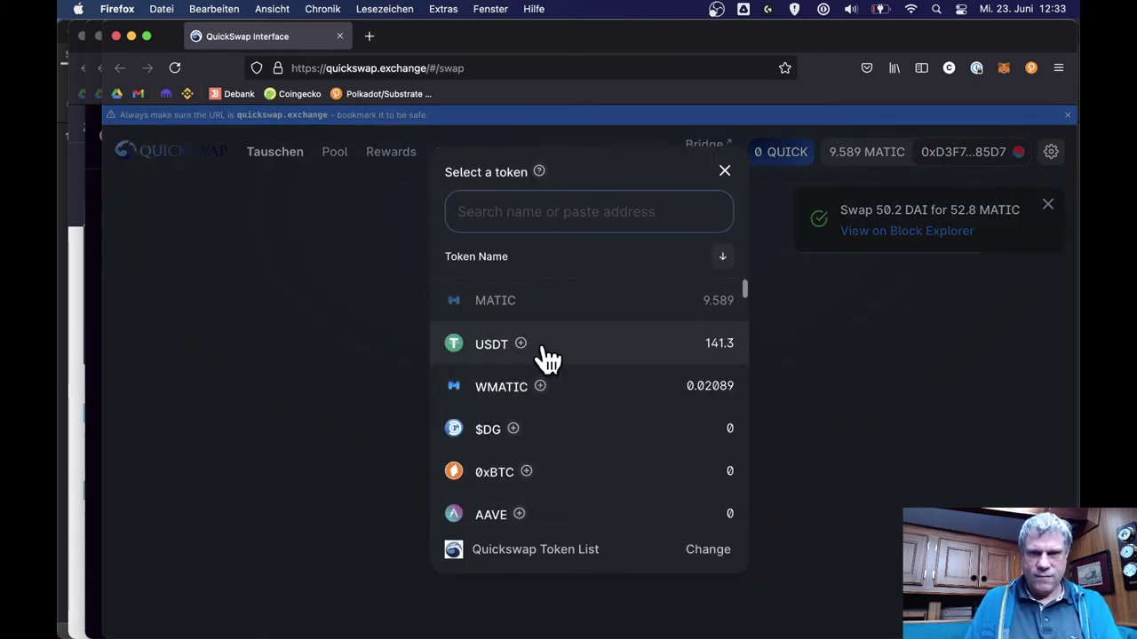
pyautogui.click(542, 343)
pyautogui.click(641, 423)
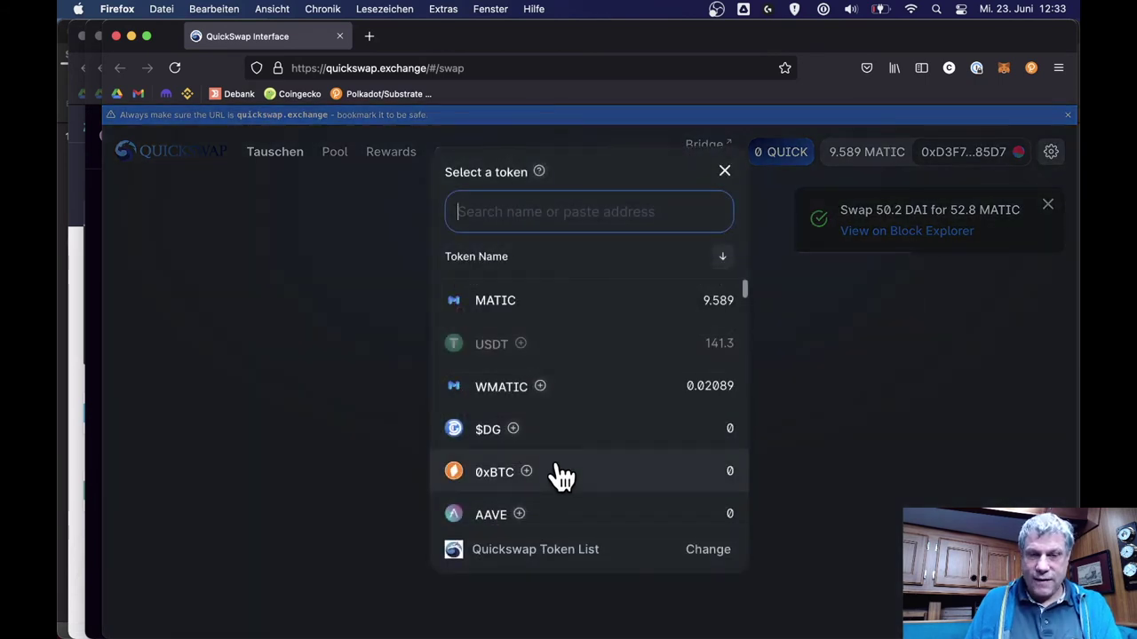
pyautogui.write('usdc')
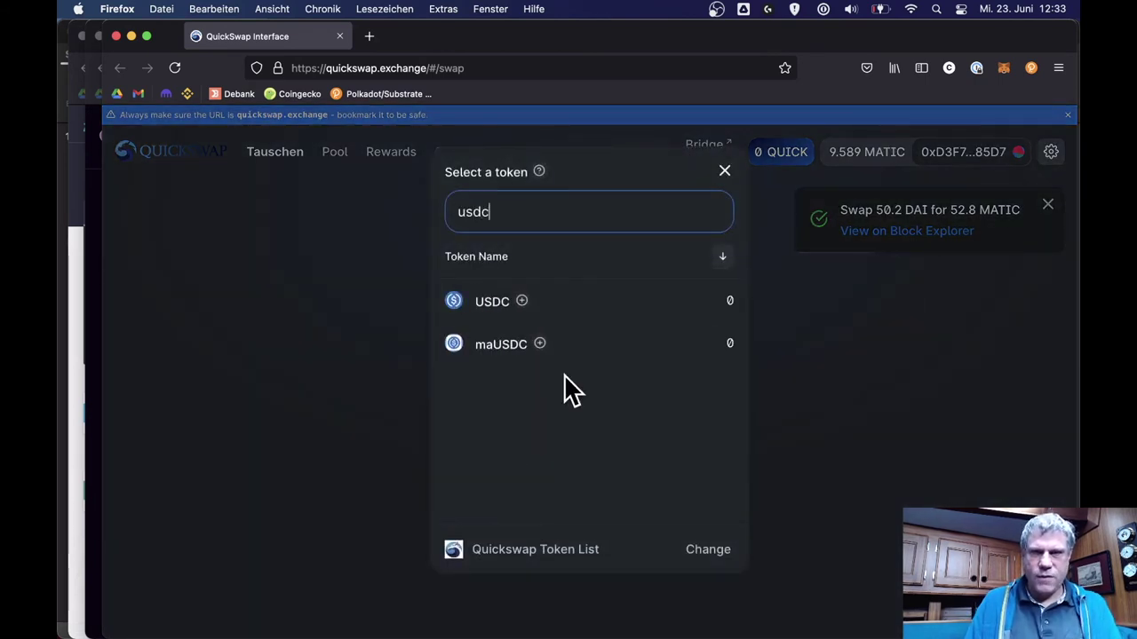
pyautogui.click(608, 318)
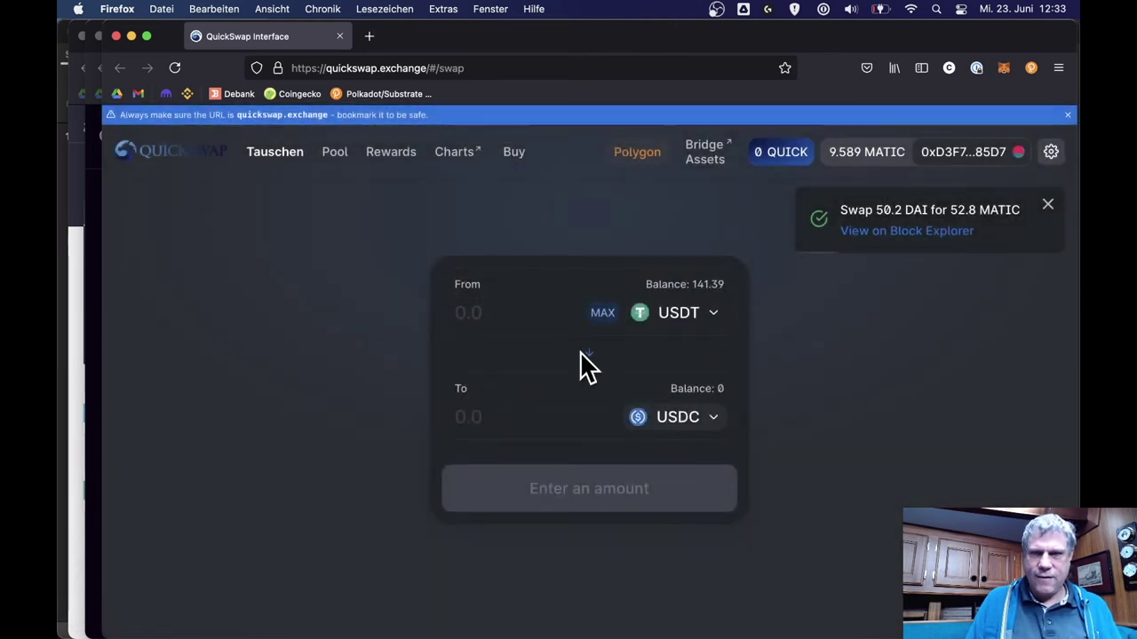
pyautogui.click(493, 318)
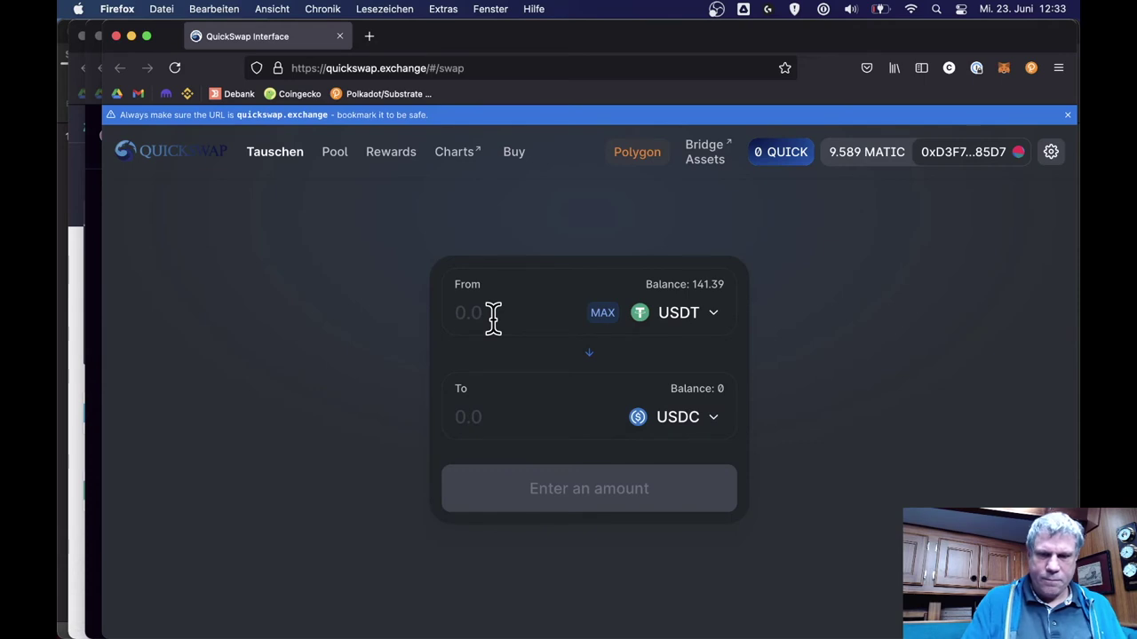
pyautogui.write('70.5')
# Approve QuickSwap to spend USDT, confirming the MetaMask permission with a gas price of 30 GWEI.
pyautogui.click(512, 503)
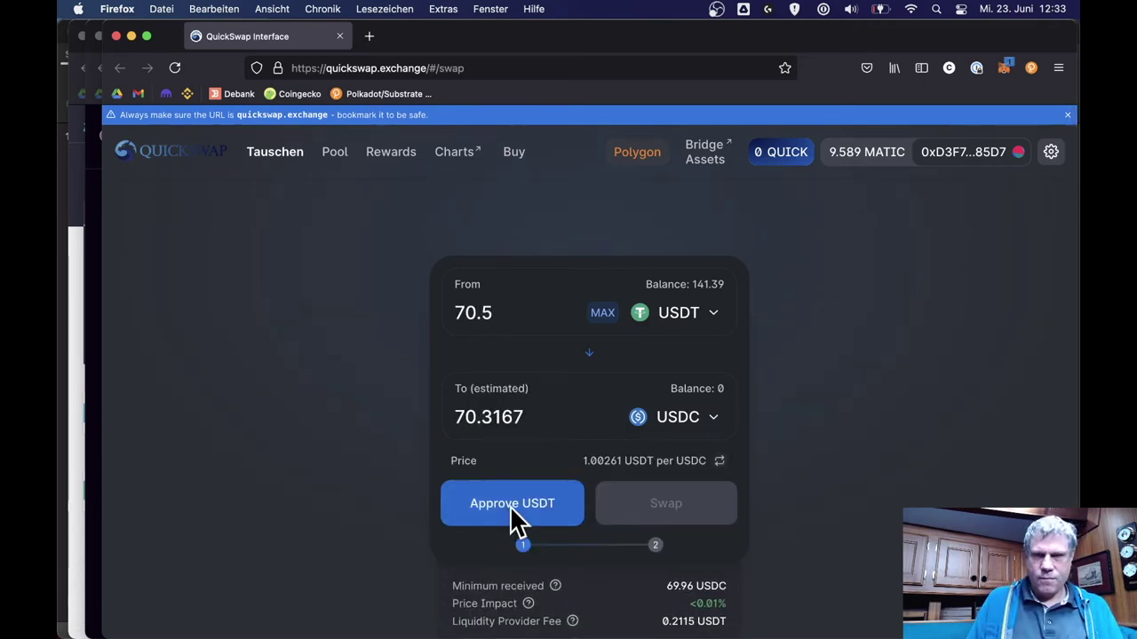
pyautogui.click(1039, 382)
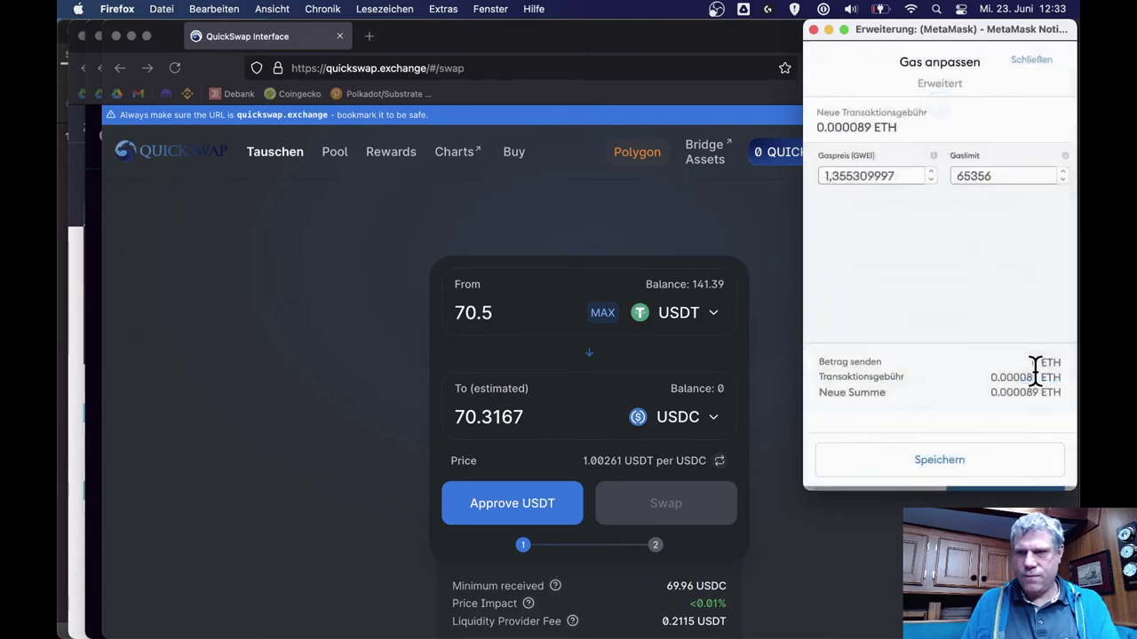
pyautogui.doubleClick(885, 175)
pyautogui.write('30')
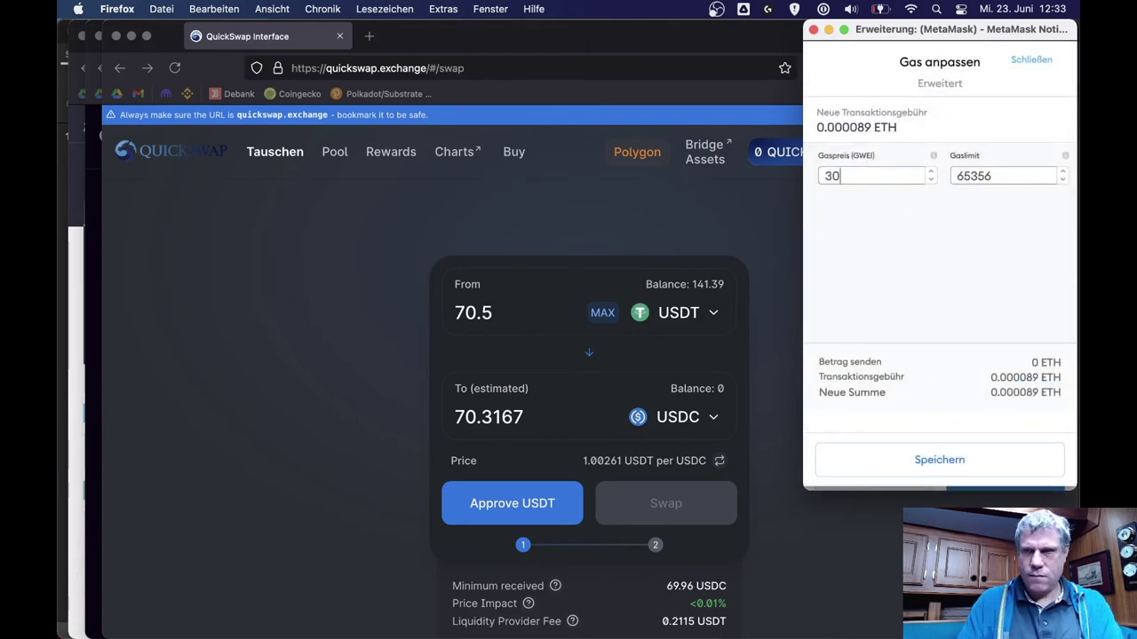
pyautogui.click(986, 465)
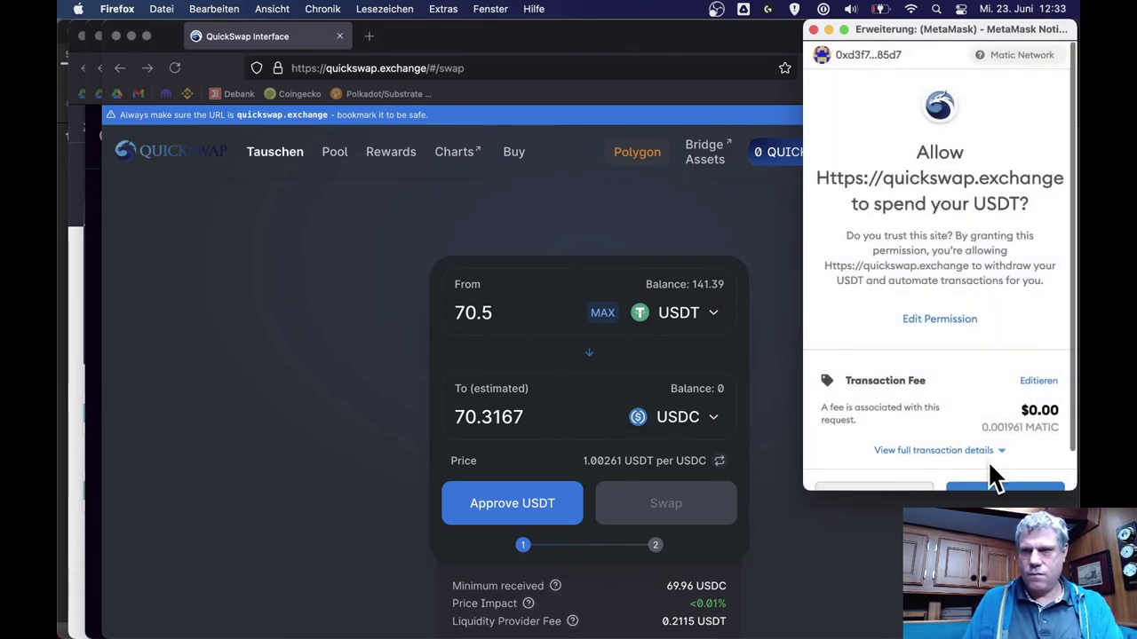
pyautogui.scroll(-2, 989, 476)
pyautogui.click(995, 466)
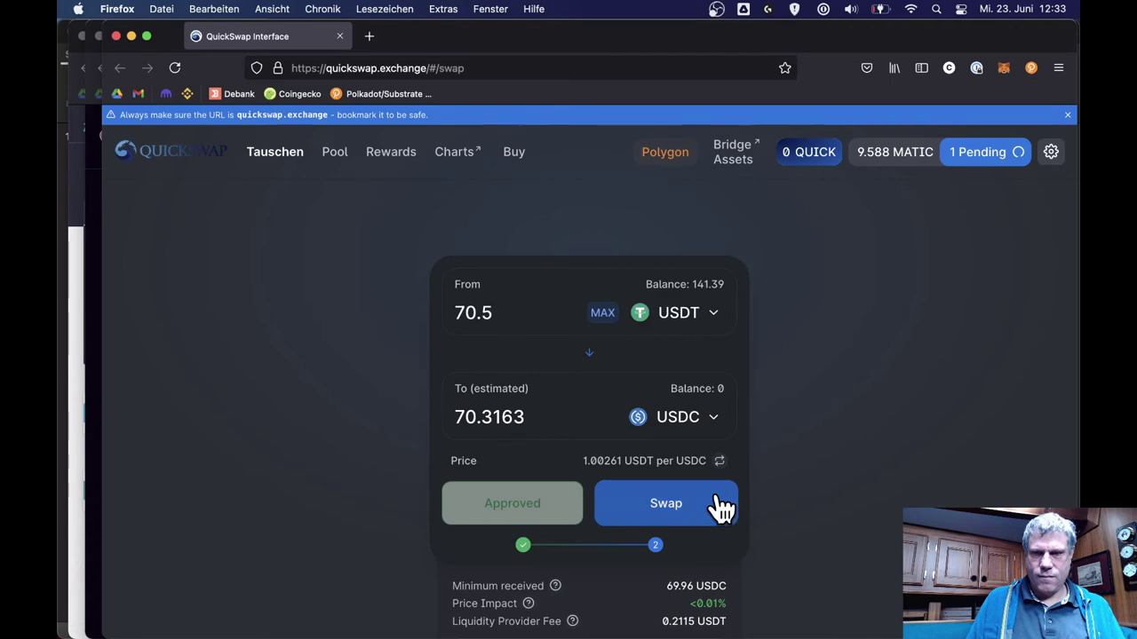
# Submit the USDT to USDC swap with a gas price of 30 GWEI and close the submission notice.
pyautogui.click(716, 507)
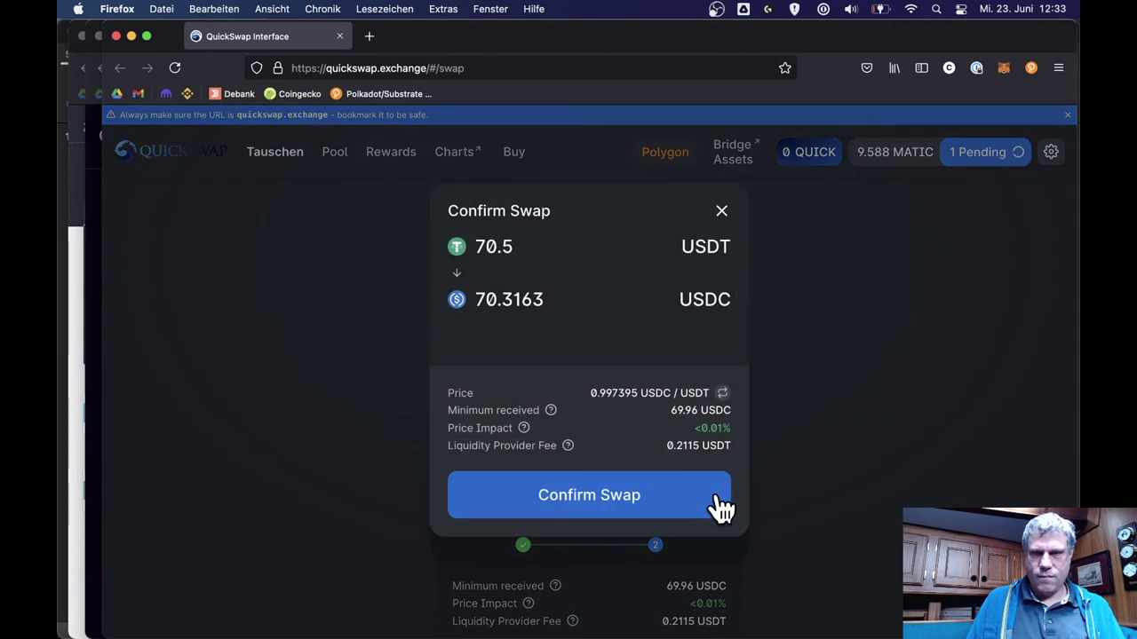
pyautogui.click(666, 499)
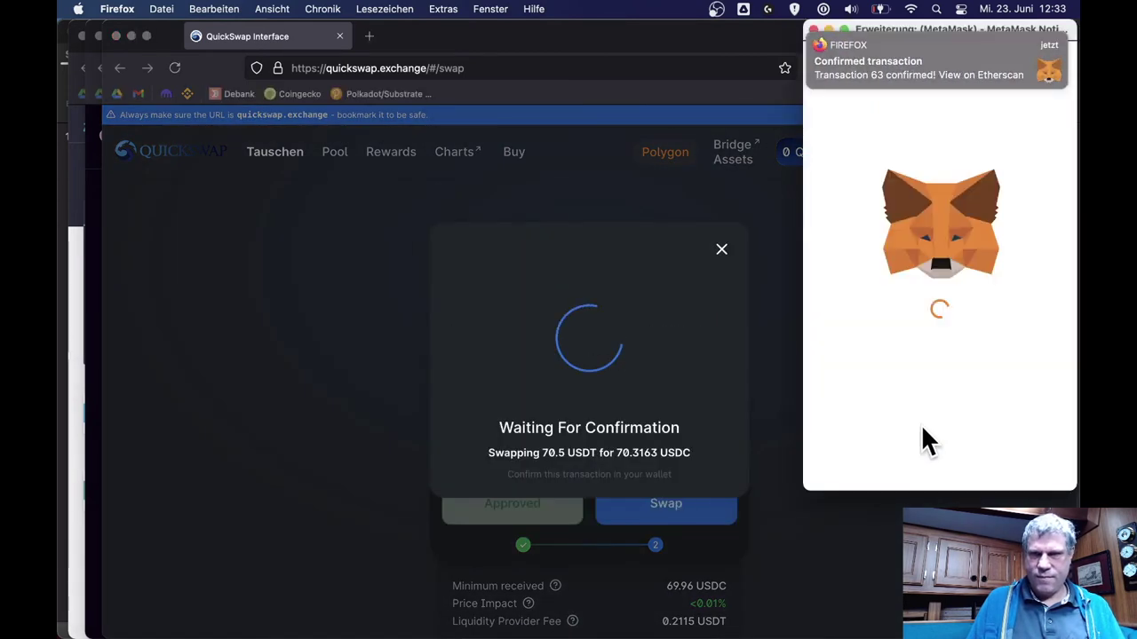
pyautogui.doubleClick(866, 312)
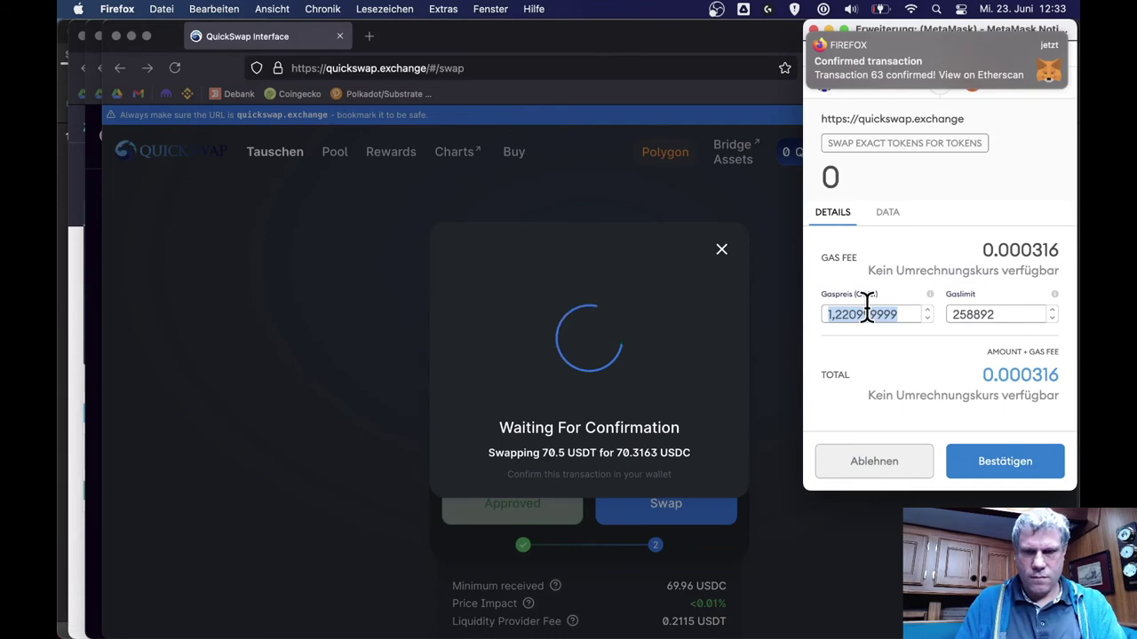
pyautogui.write('30')
pyautogui.click(1015, 468)
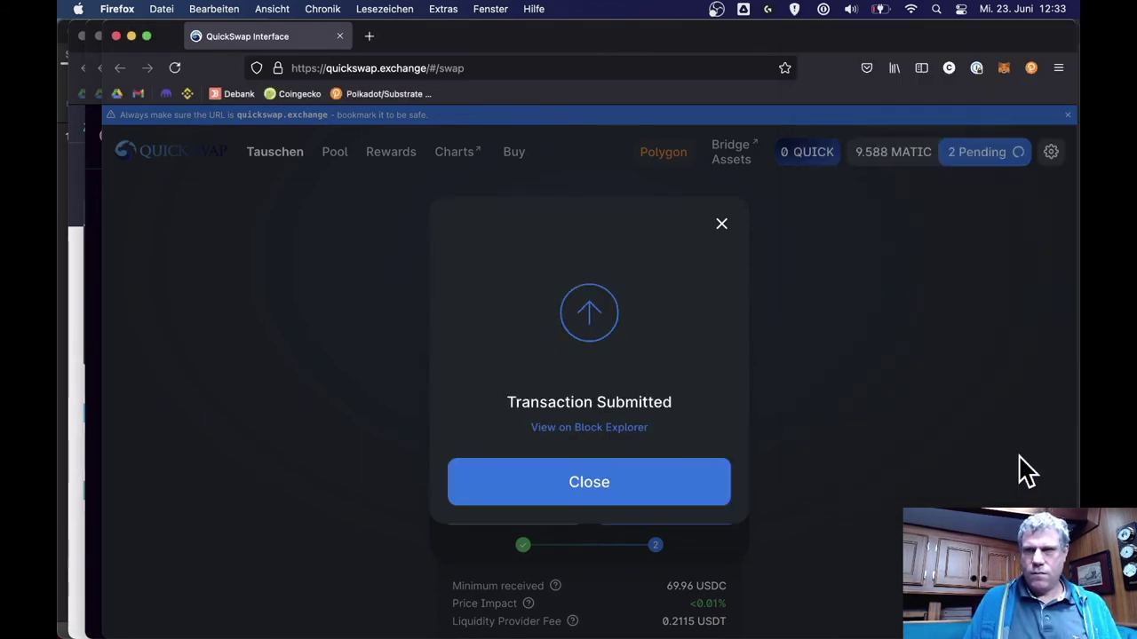
pyautogui.click(703, 497)
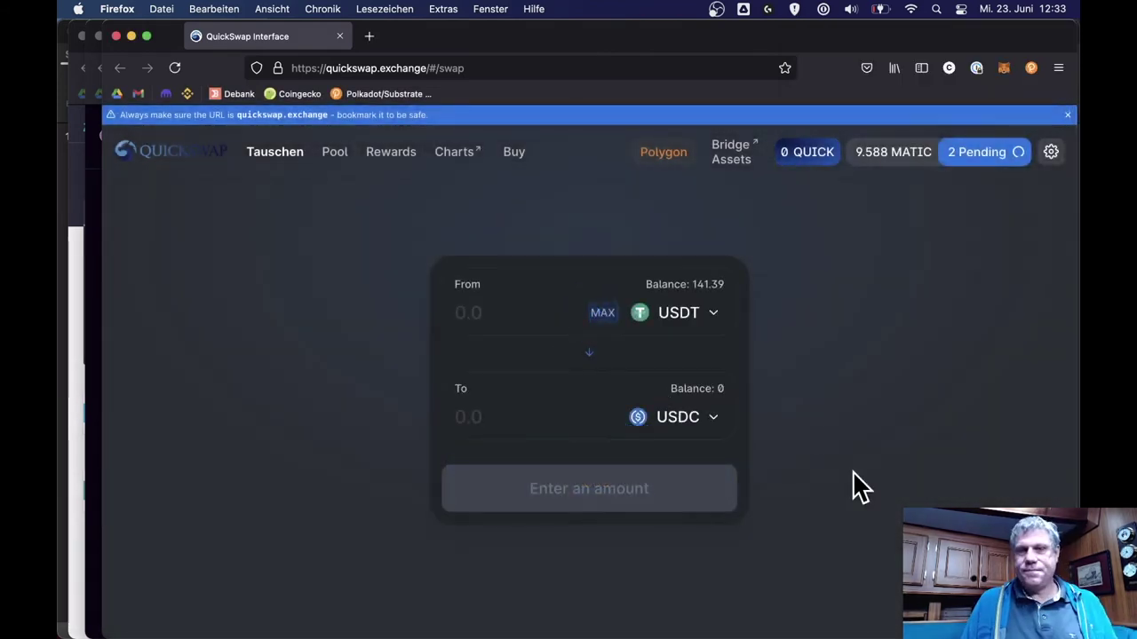
pyautogui.click(698, 313)
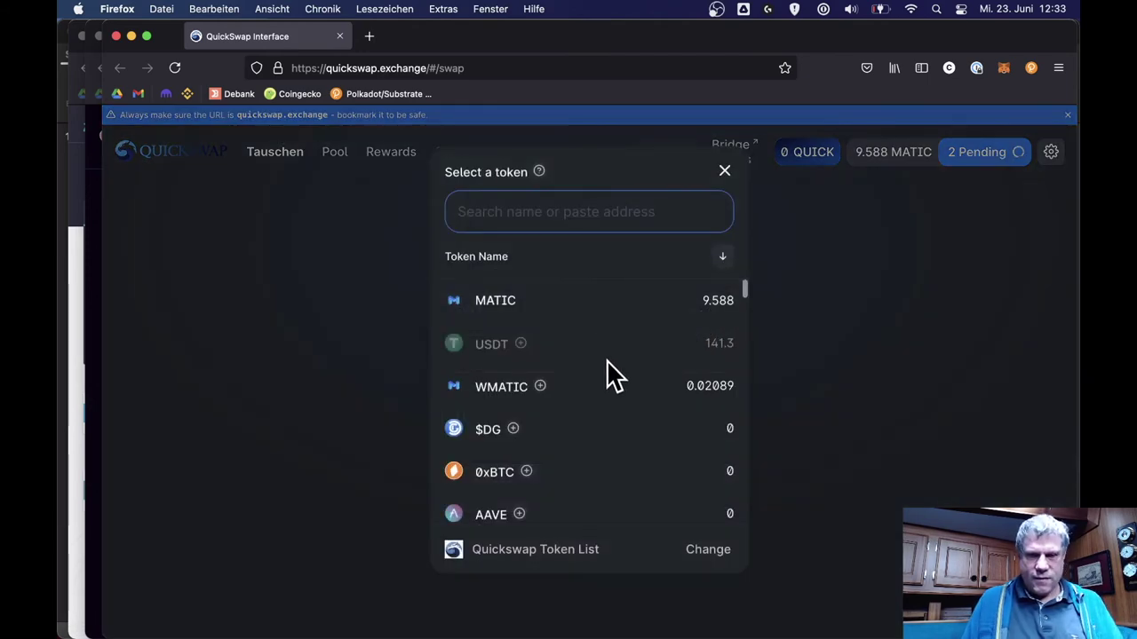
pyautogui.write('dai')
pyautogui.press('Escape')
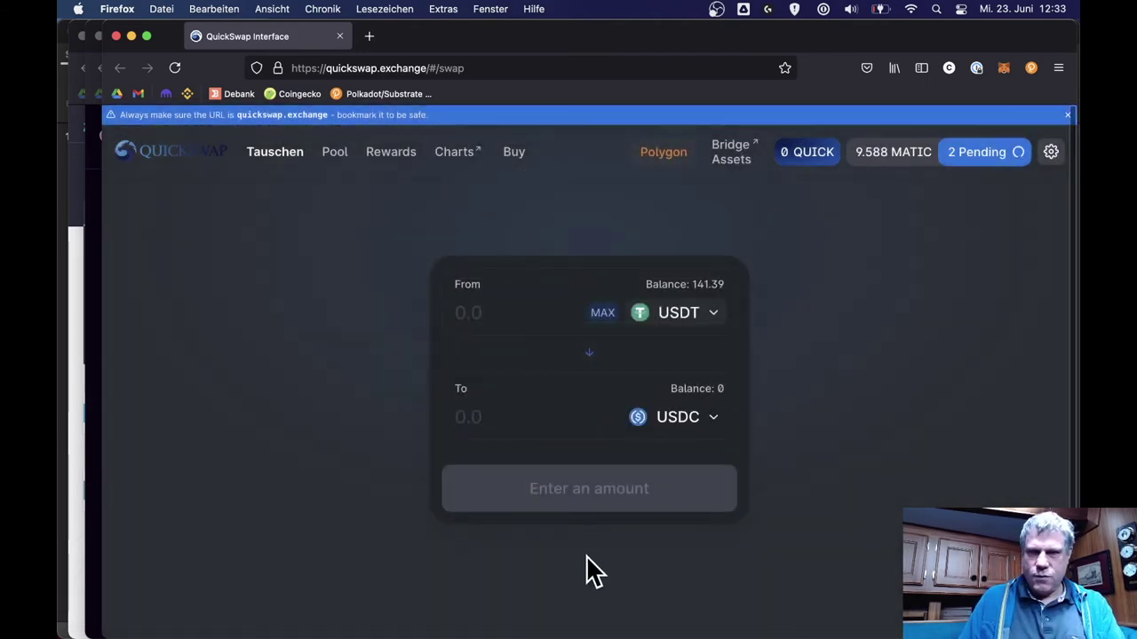
pyautogui.click(680, 419)
pyautogui.write('dai')
pyautogui.click(619, 299)
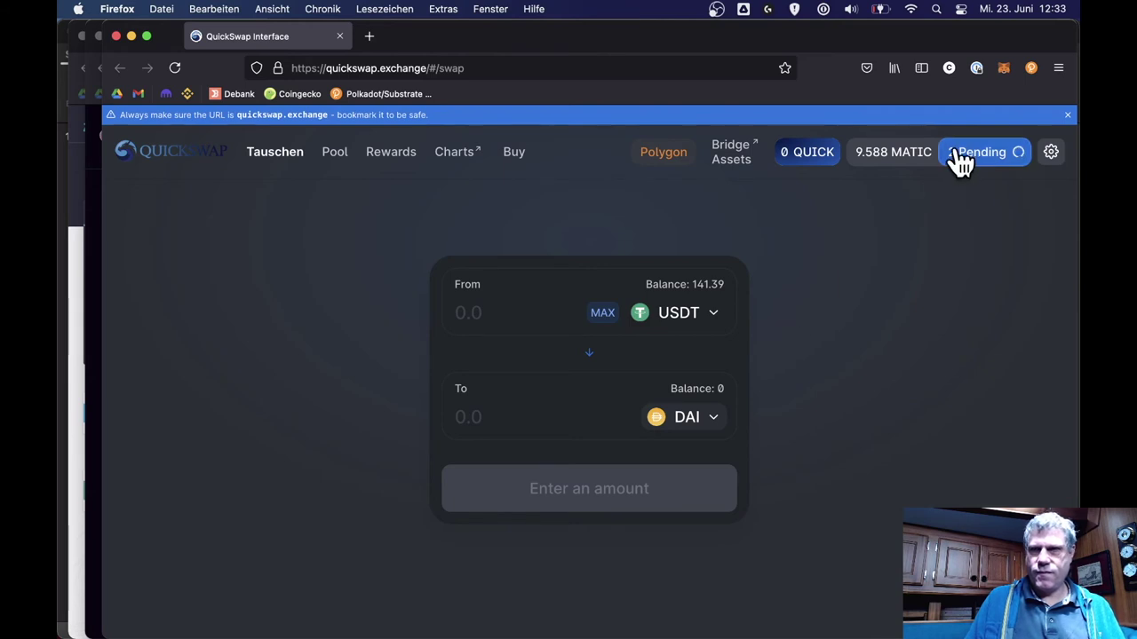
# Reload the swap page and set up a swap of the maximum USDT balance into DAI.
pyautogui.press('super+r')
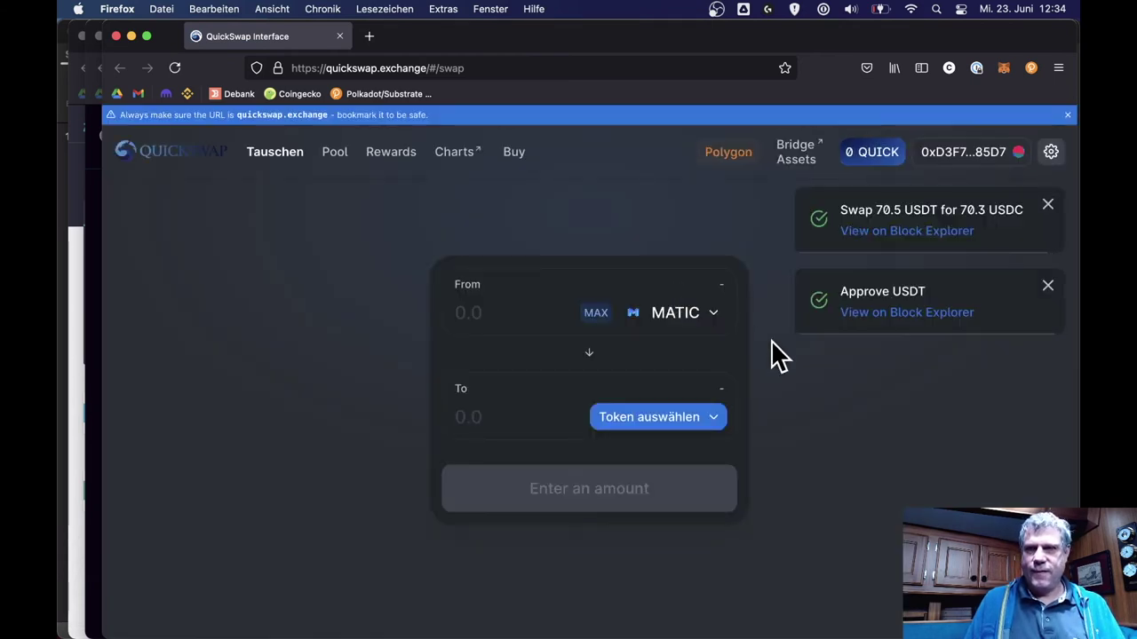
pyautogui.click(690, 317)
pyautogui.write('usdt')
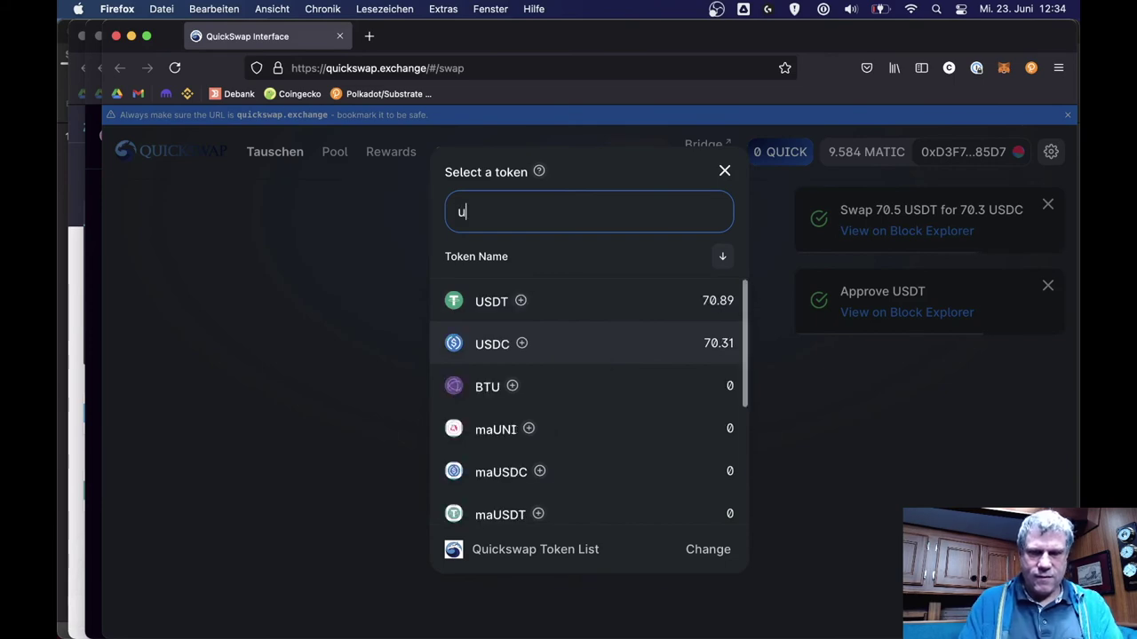
pyautogui.click(648, 291)
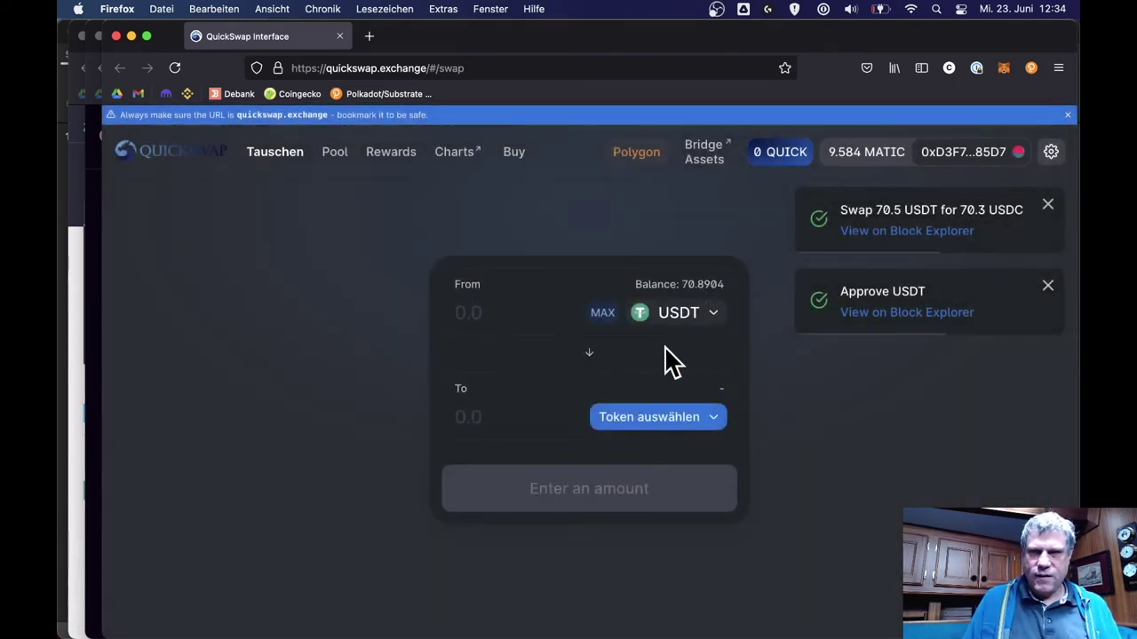
pyautogui.click(665, 434)
pyautogui.write('dai')
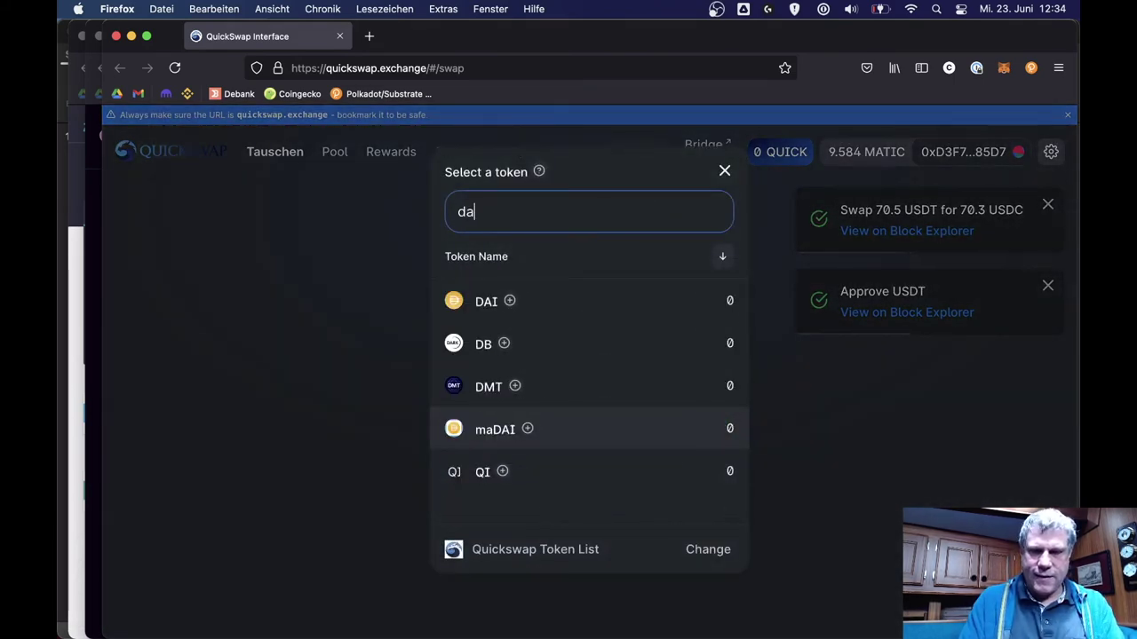
pyautogui.click(614, 293)
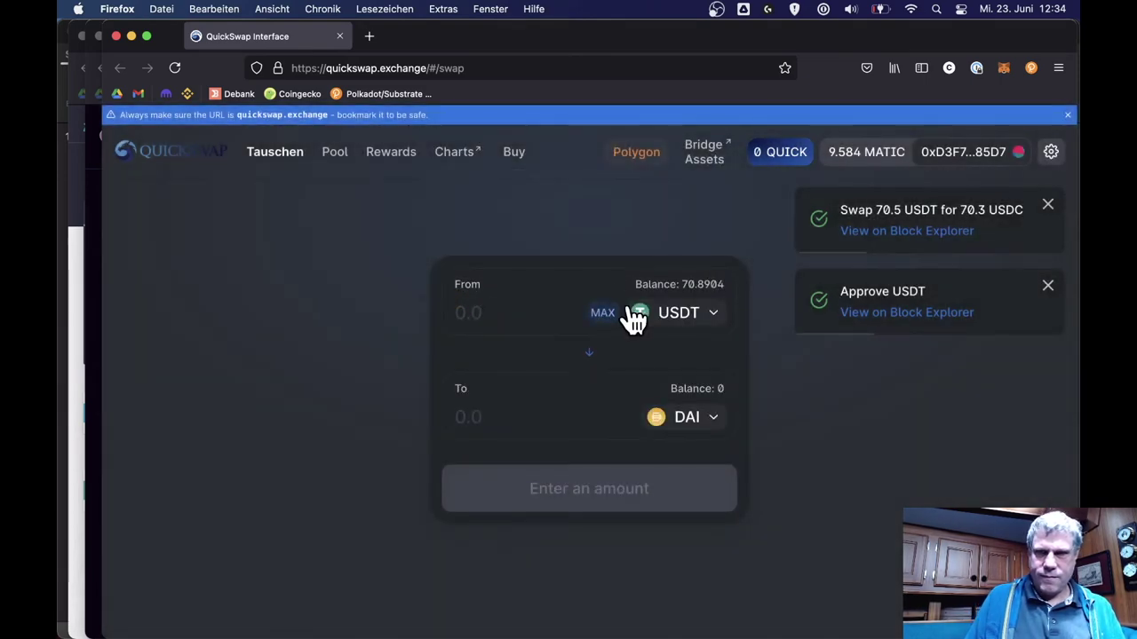
pyautogui.click(604, 313)
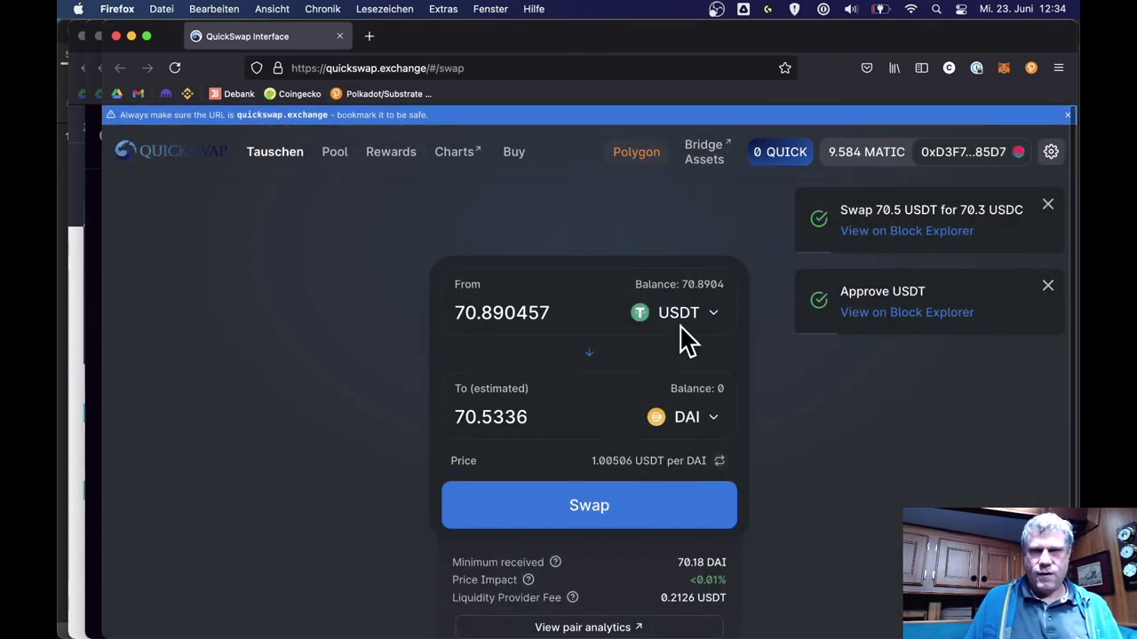
# Submit the USDT to DAI swap with a gas price of 30 GWEI and close the submission notice.
pyautogui.click(622, 517)
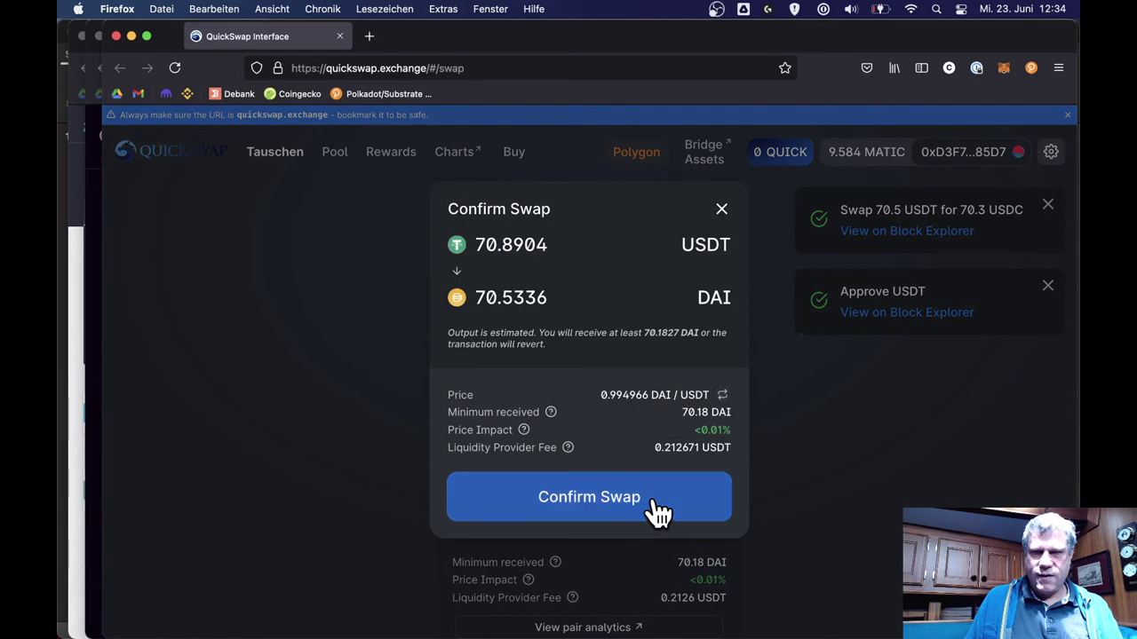
pyautogui.click(655, 512)
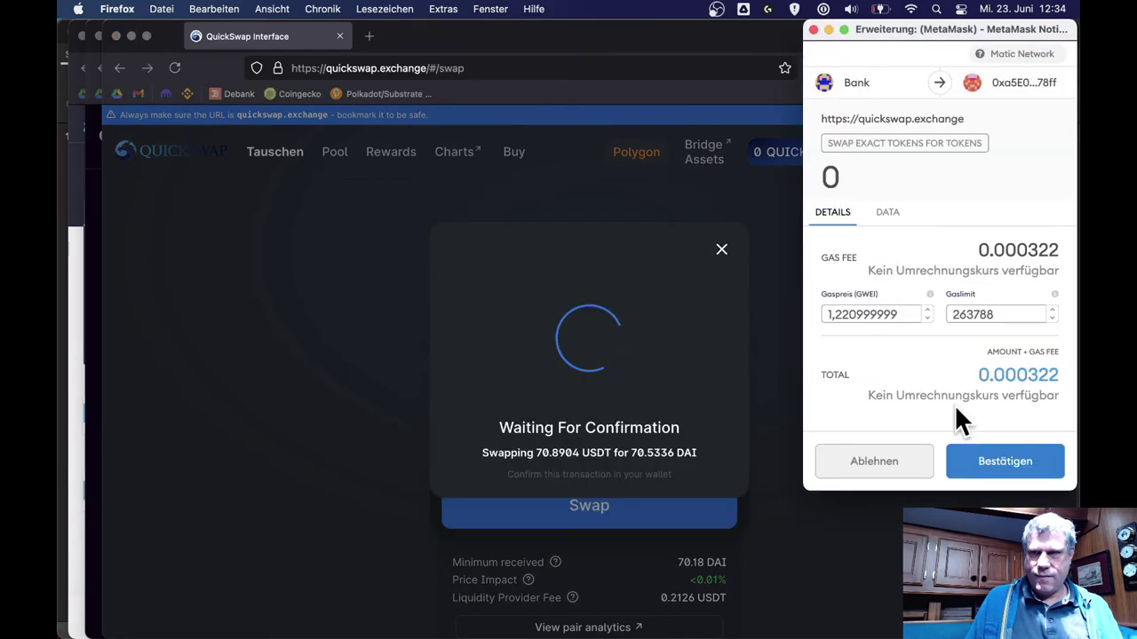
pyautogui.doubleClick(857, 314)
pyautogui.write('30')
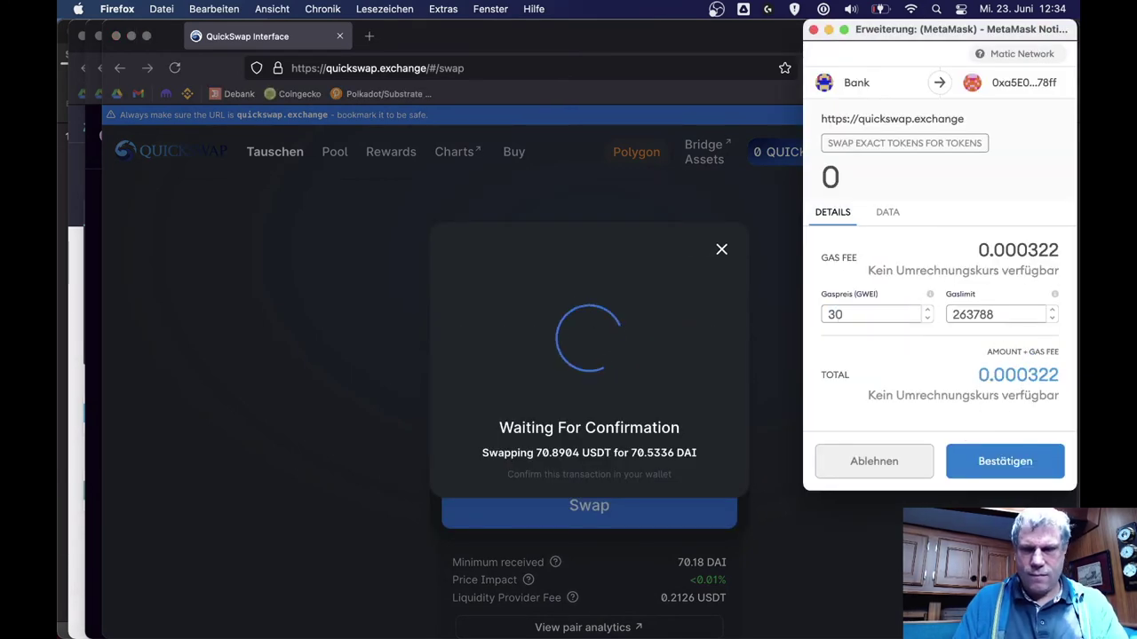
pyautogui.click(1030, 461)
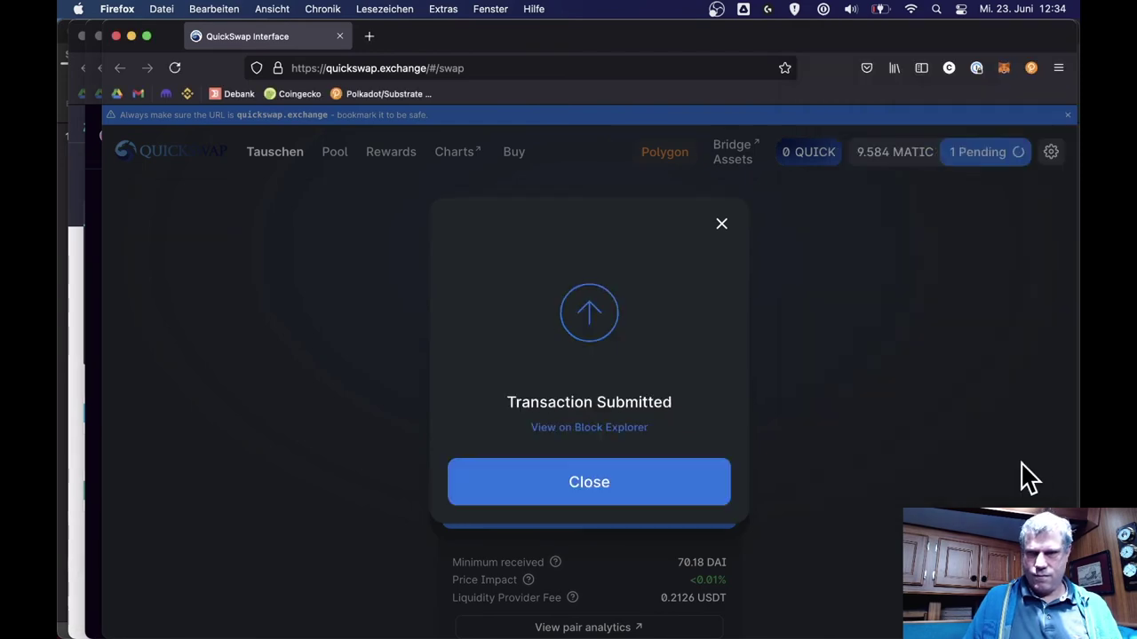
pyautogui.click(662, 482)
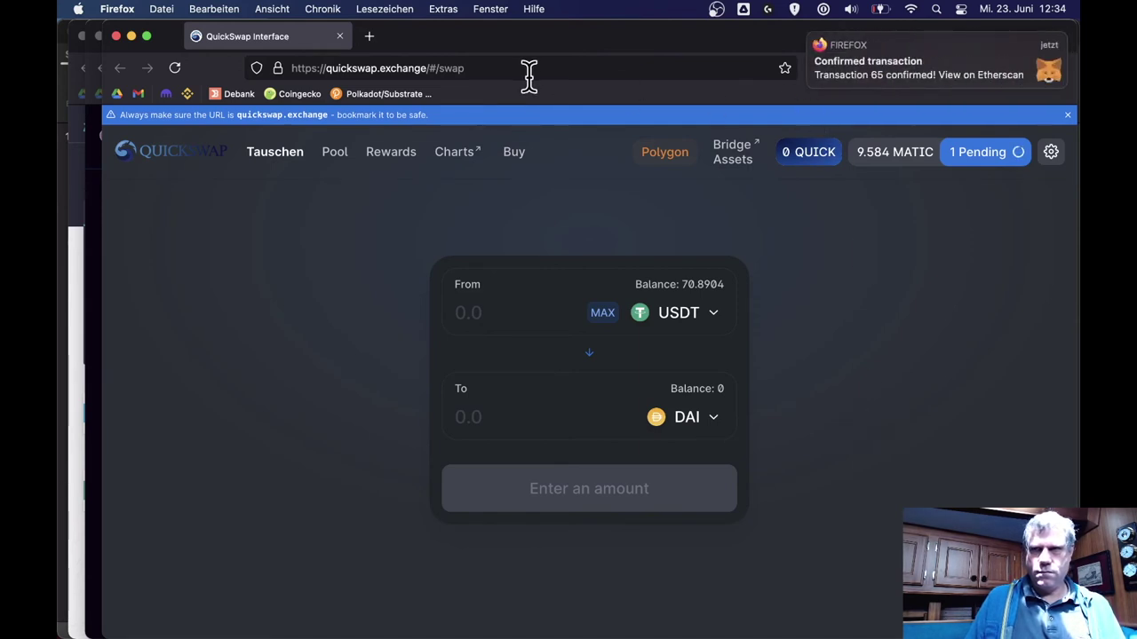
# Close QuickSwap, open adding liquidity for the USDC-DAI farm on Sushi and enter the maximum USDC amount.
pyautogui.click(338, 36)
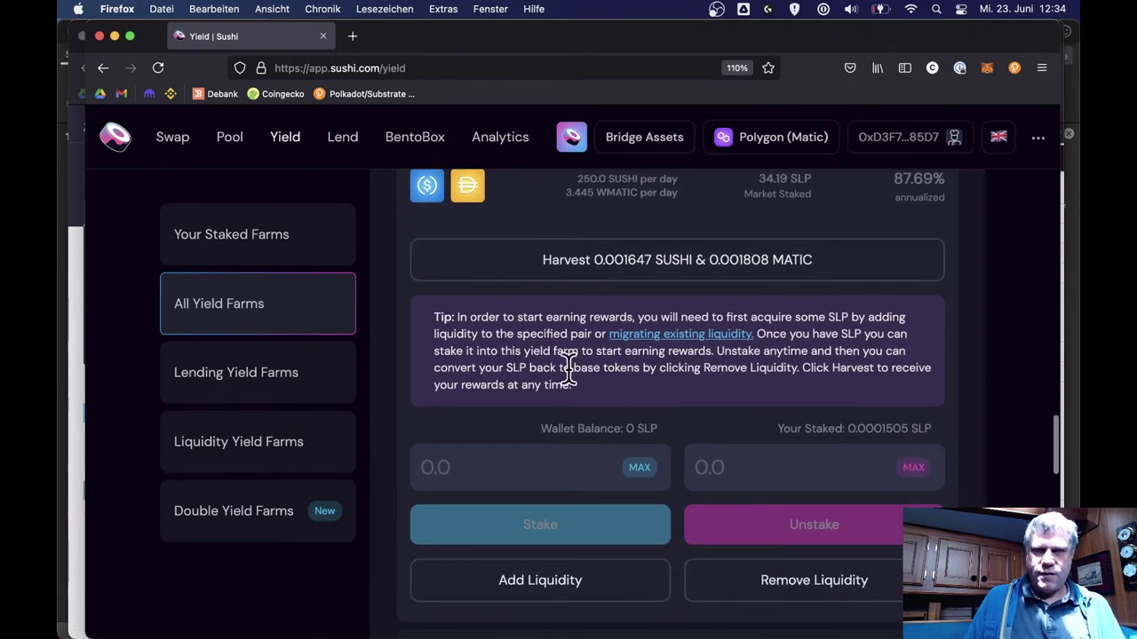
pyautogui.click(542, 586)
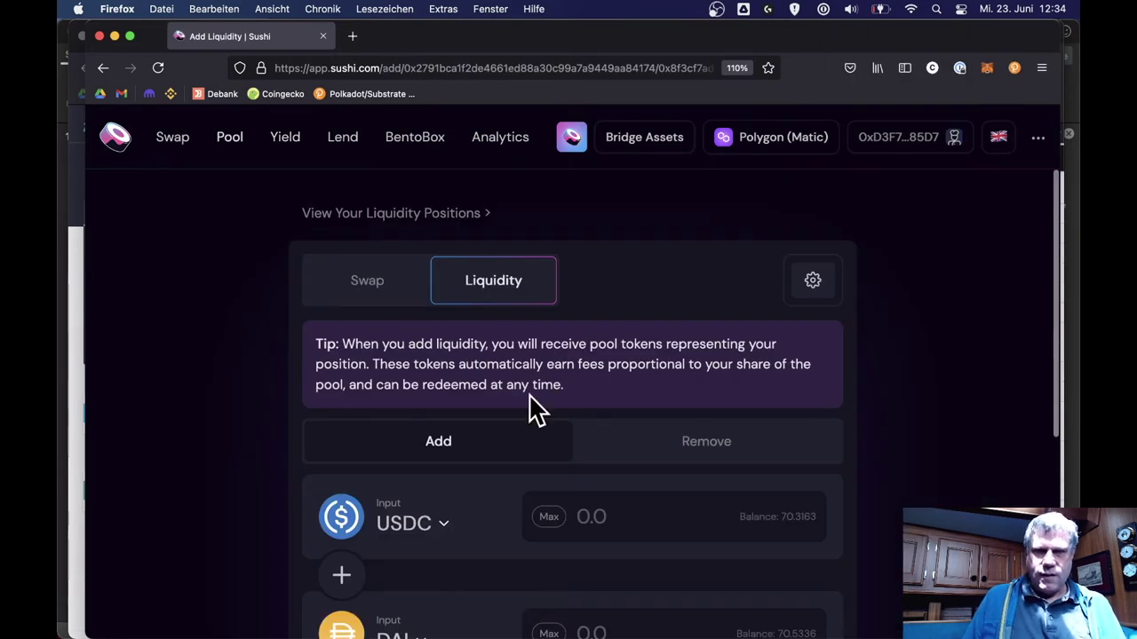
pyautogui.scroll(-4, 528, 406)
pyautogui.click(549, 311)
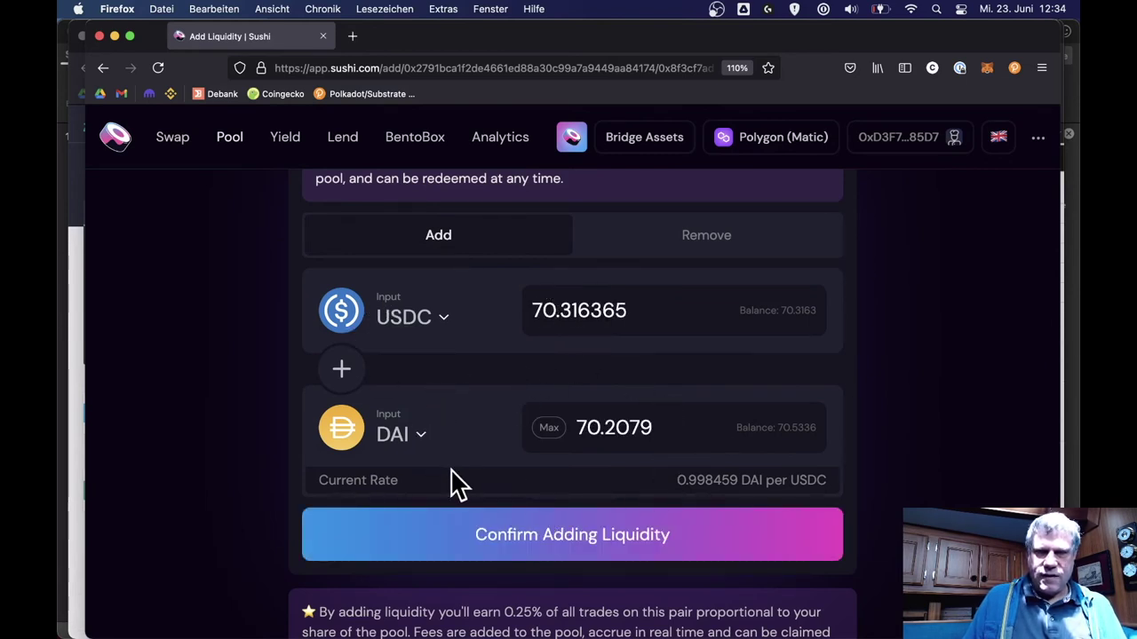
# Supply the USDC and DAI to the liquidity pool with a gas price of 30 GWEI and close the submission notice.
pyautogui.click(485, 533)
pyautogui.click(573, 556)
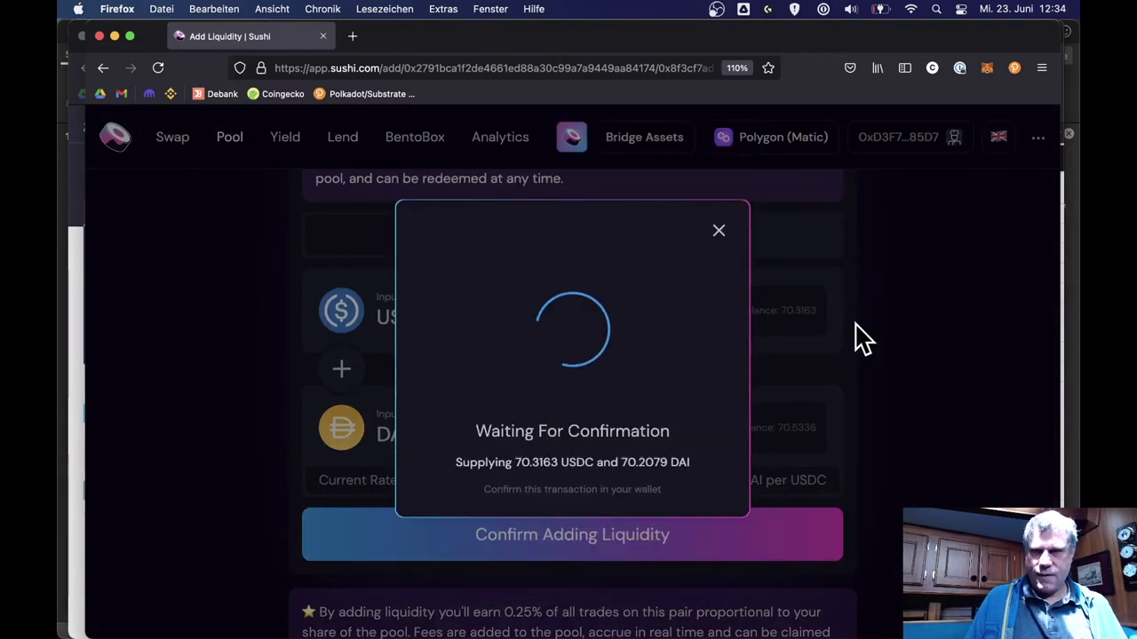
pyautogui.click(861, 313)
pyautogui.doubleClick(862, 312)
pyautogui.press('BackSpace')
pyautogui.write('30')
pyautogui.click(1010, 468)
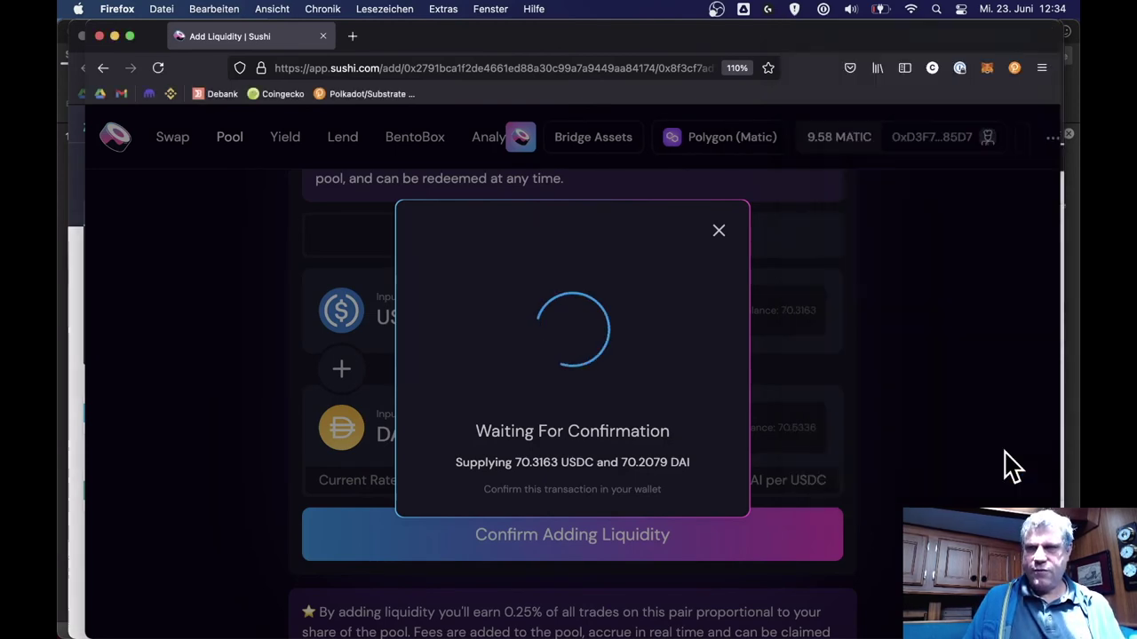
pyautogui.click(690, 503)
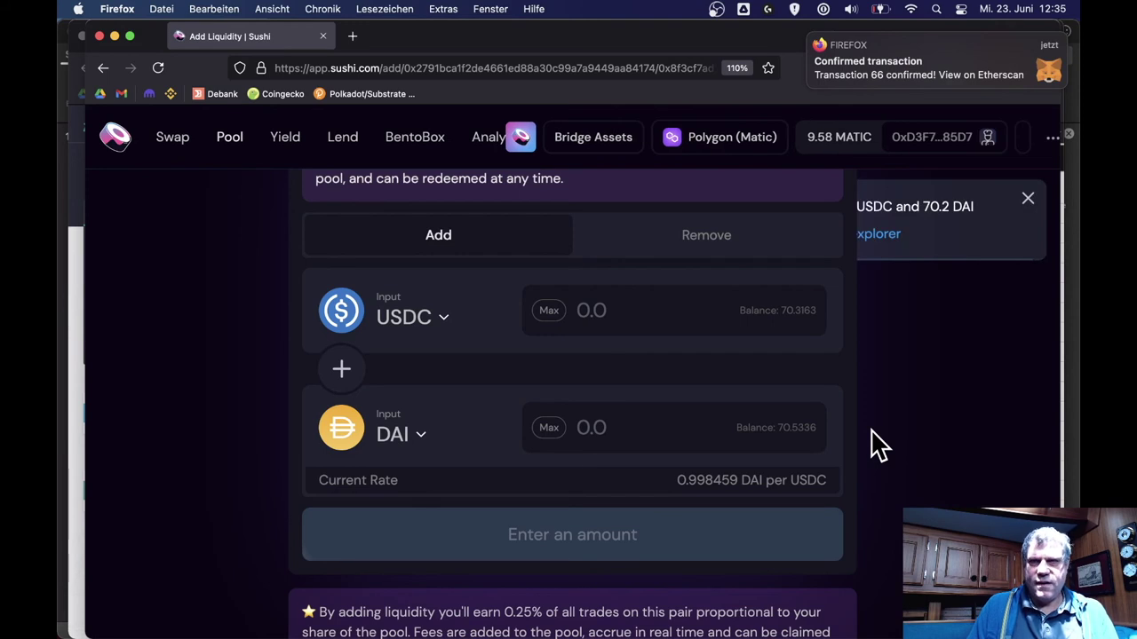
# Open Sushi's yield farms, dismiss the liquidity notice and expand the USDC-DAI farm to its staking controls.
pyautogui.scroll(-2, 870, 435)
pyautogui.scroll(5, 871, 435)
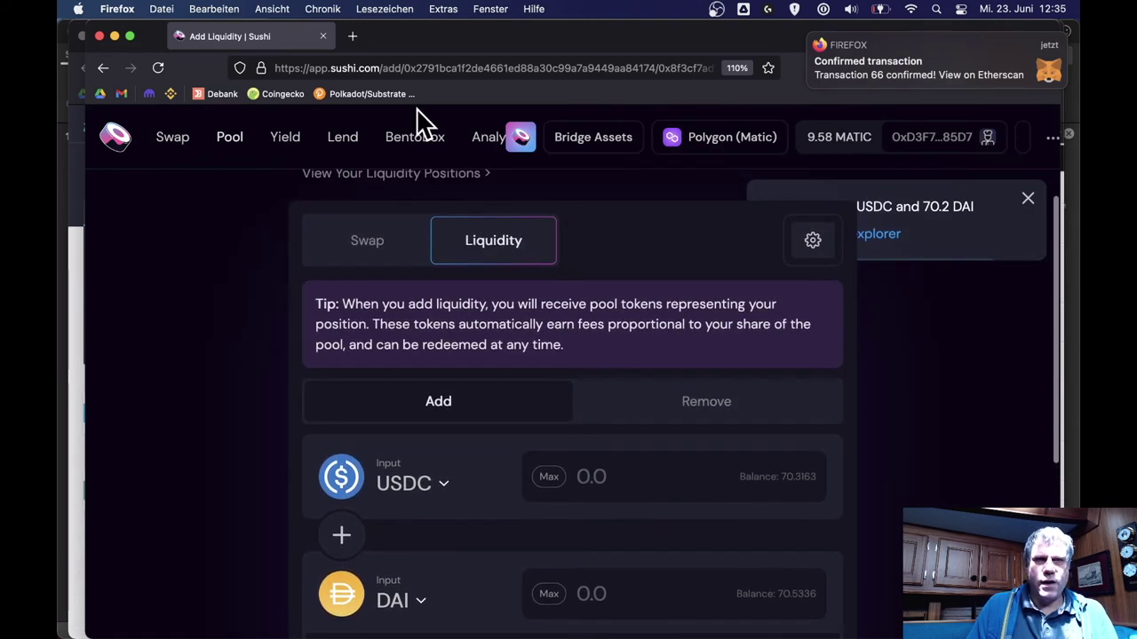
pyautogui.click(291, 145)
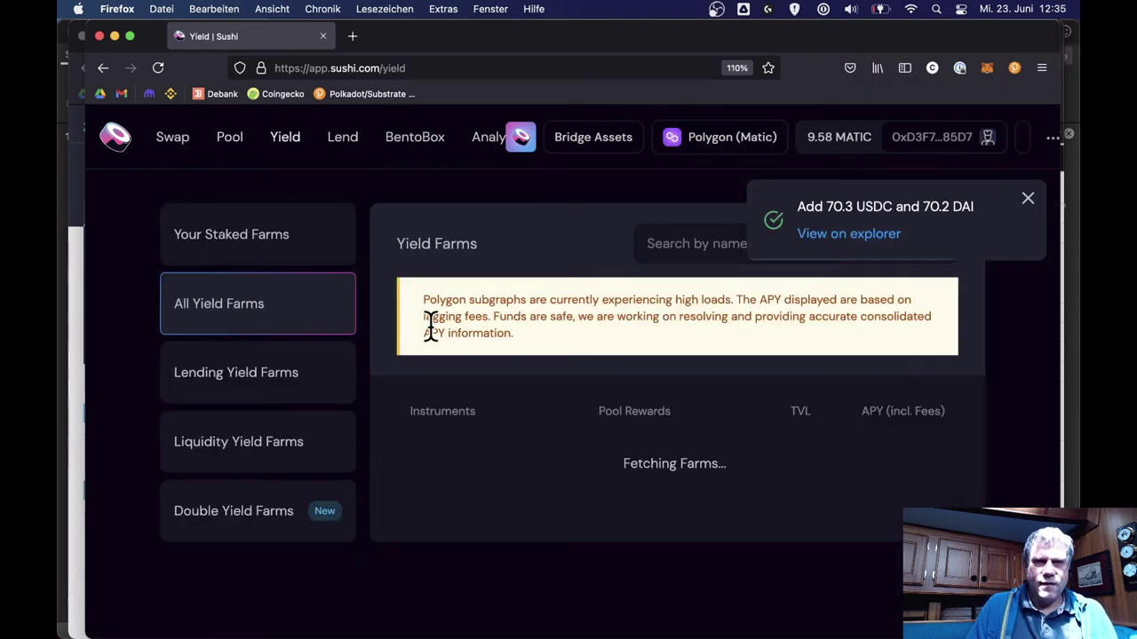
pyautogui.click(1027, 199)
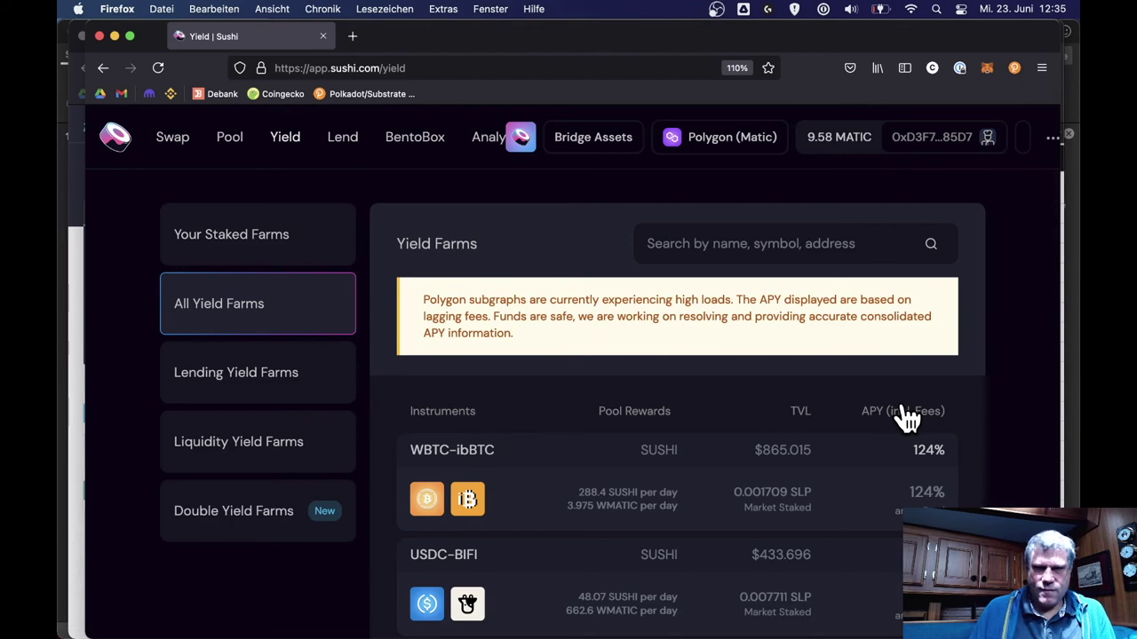
pyautogui.scroll(-3, 906, 417)
pyautogui.scroll(-15, 906, 418)
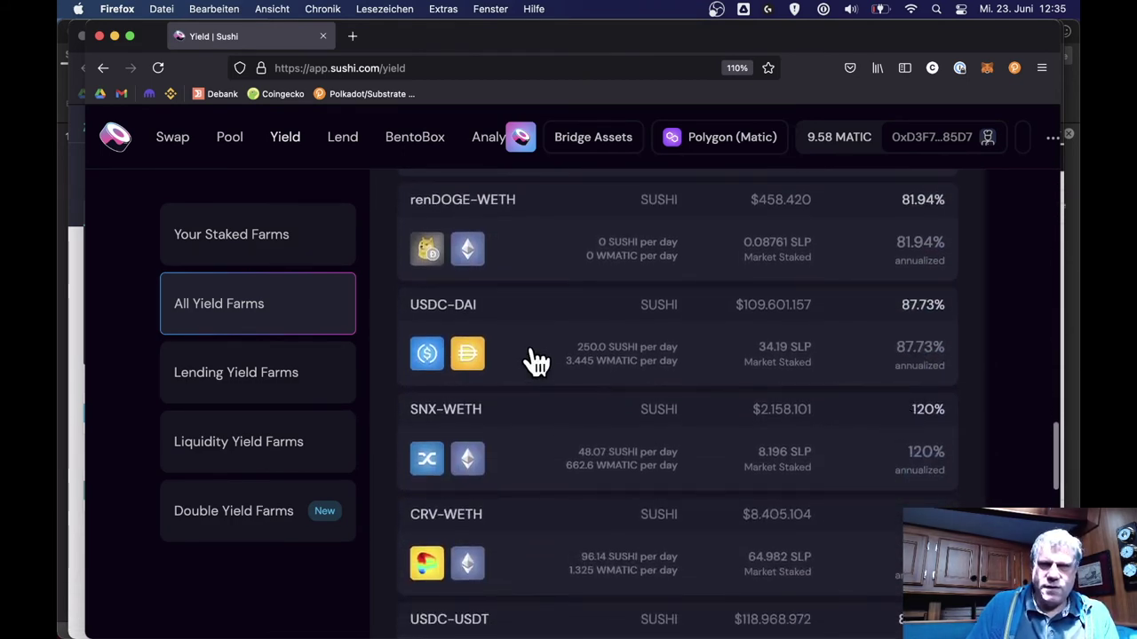
pyautogui.click(536, 360)
pyautogui.scroll(-5, 661, 468)
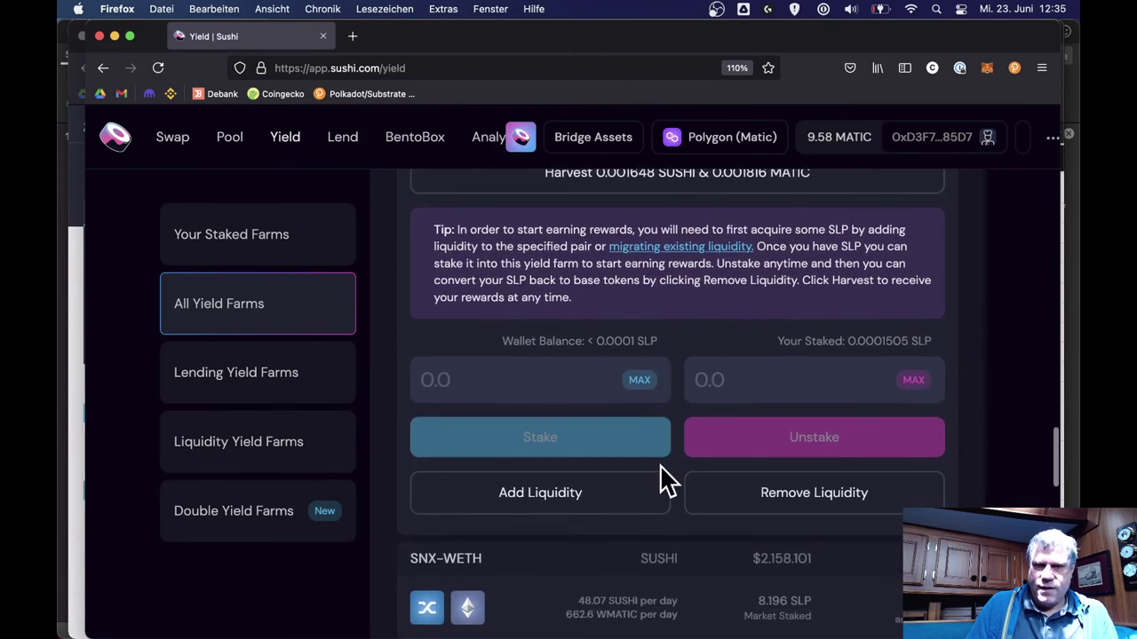
# Stake the maximum SLP balance in the USDC-DAI farm with a gas price of 30 GWEI.
pyautogui.click(639, 382)
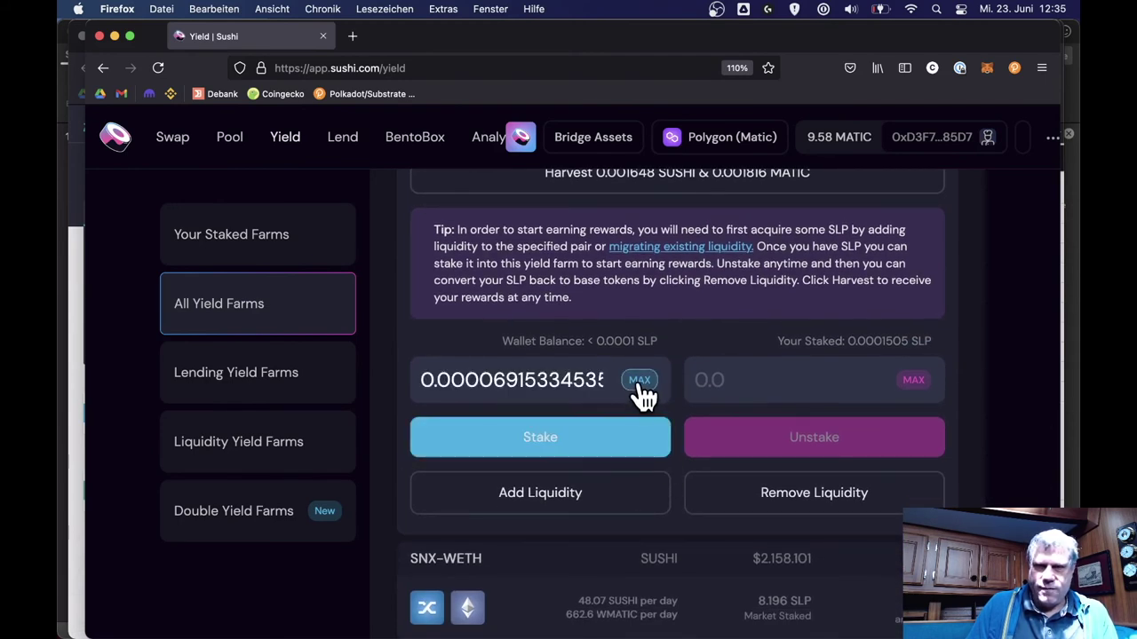
pyautogui.click(609, 439)
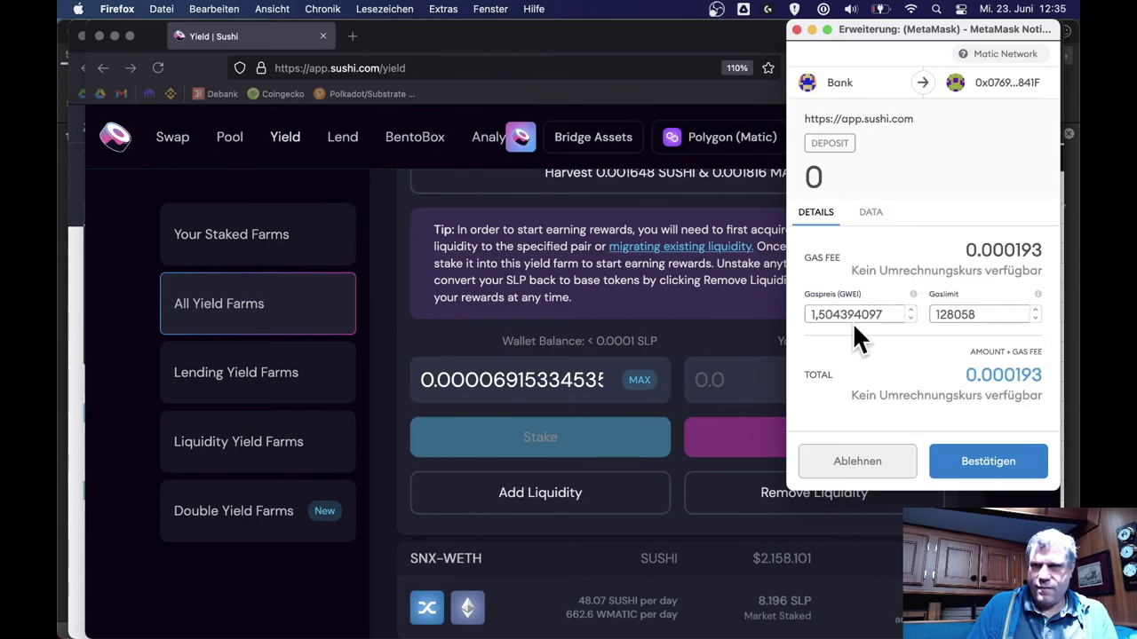
pyautogui.tripleClick(851, 316)
pyautogui.write('30')
pyautogui.click(989, 461)
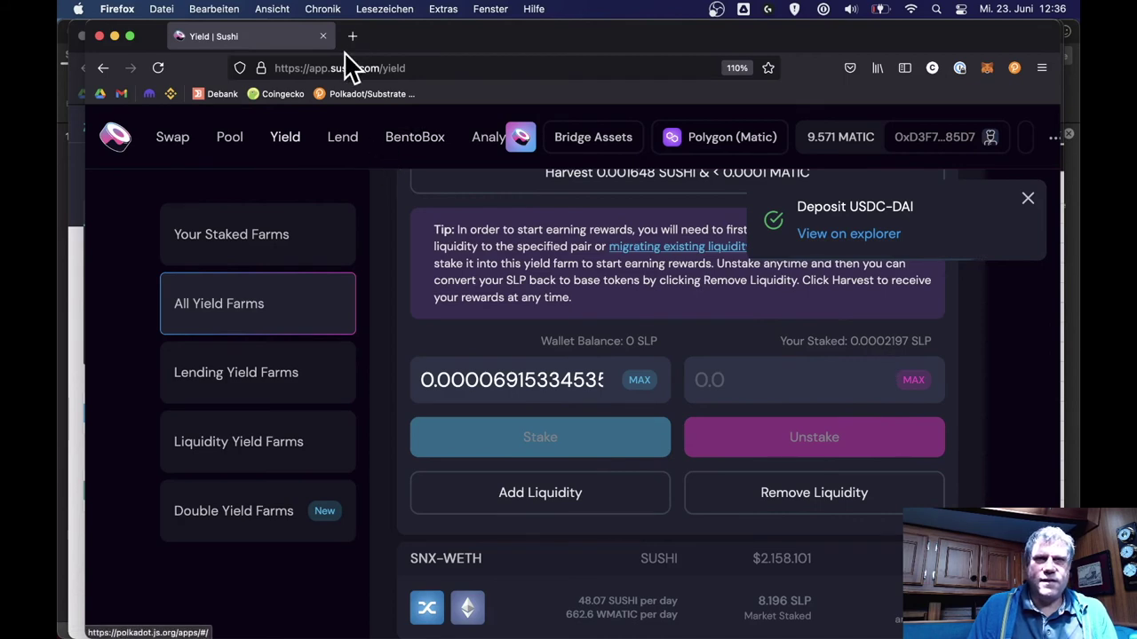
# Close Sushi and examine the borrowed USDT amount on the Aave dashboard.
pyautogui.click(323, 36)
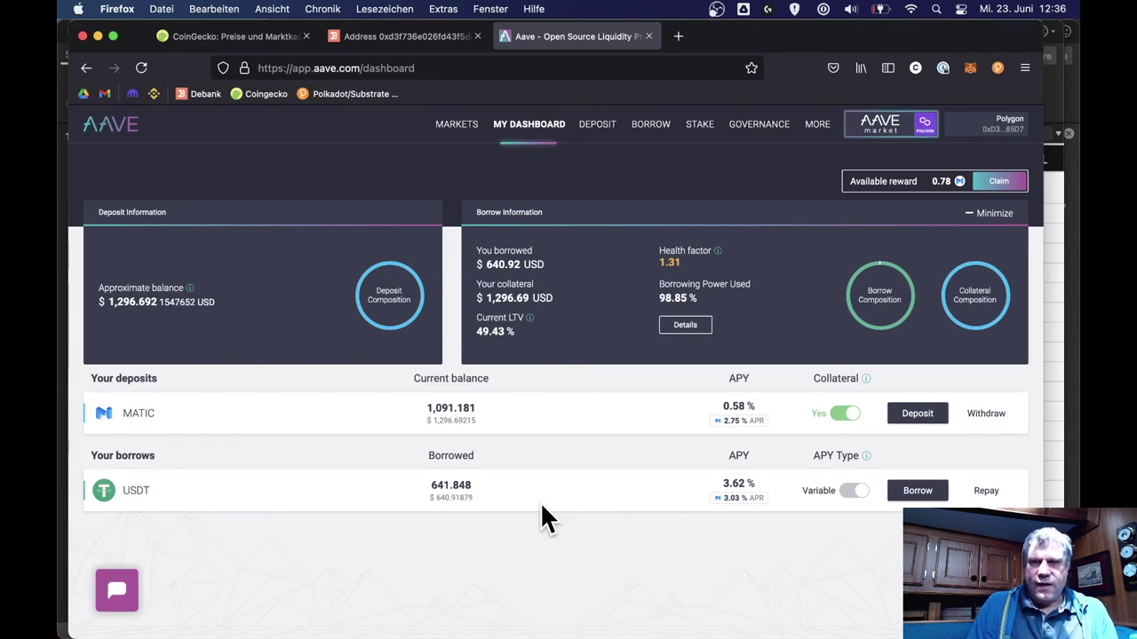
pyautogui.doubleClick(444, 485)
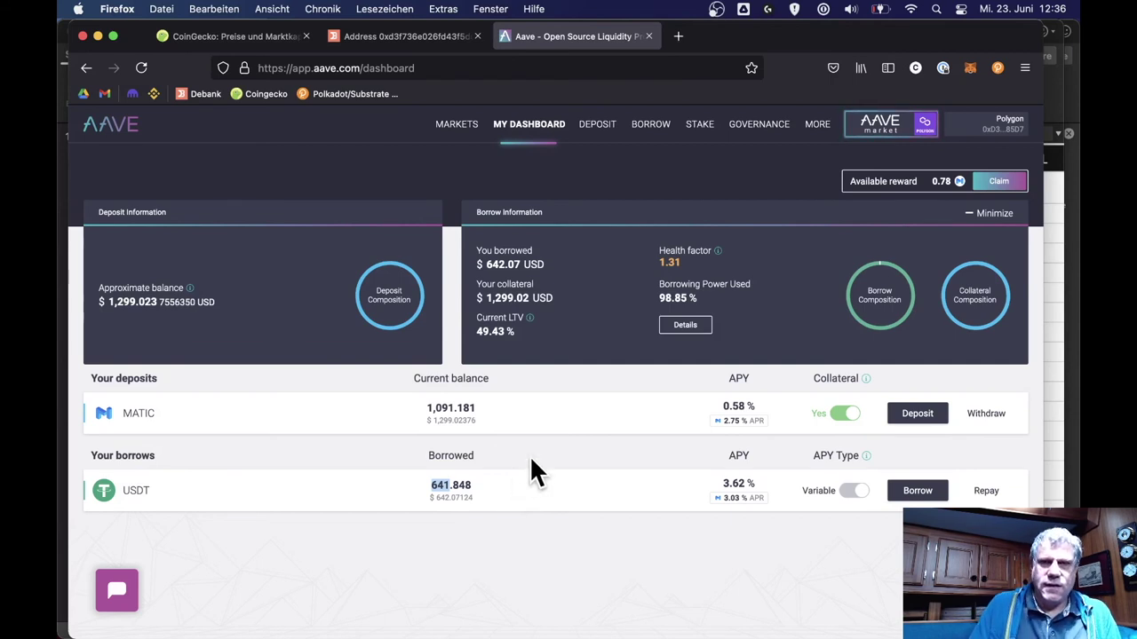
pyautogui.click(522, 482)
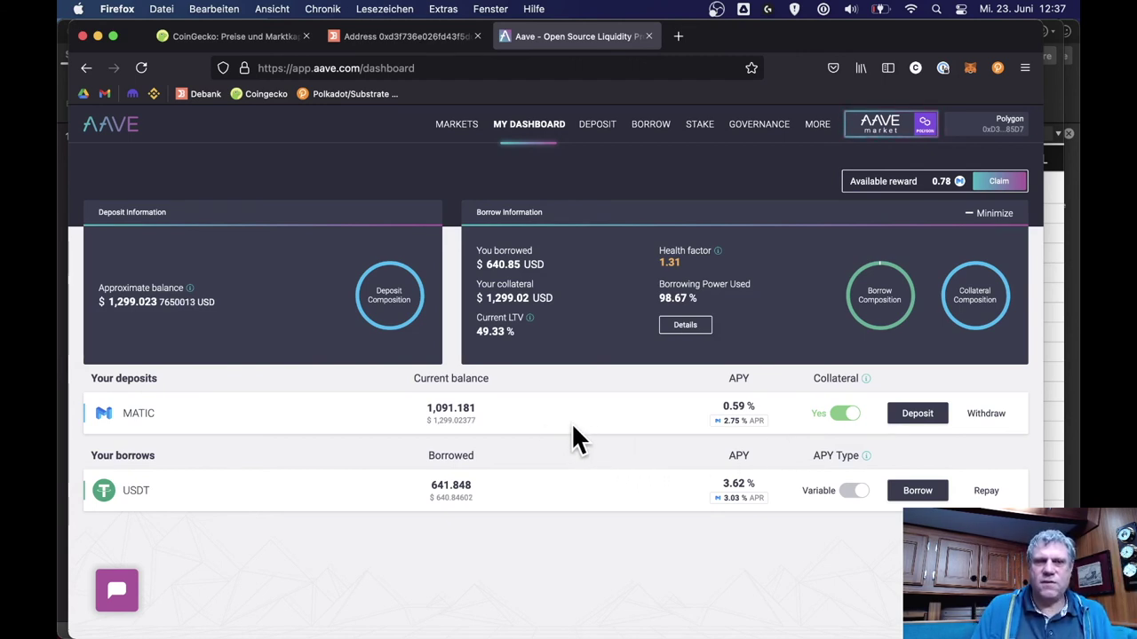
# Examine the wallet's Ethereum assets on DeBank and the CoinGecko price list, and return to the Aave dashboard.
pyautogui.click(364, 37)
pyautogui.scroll(10, 376, 177)
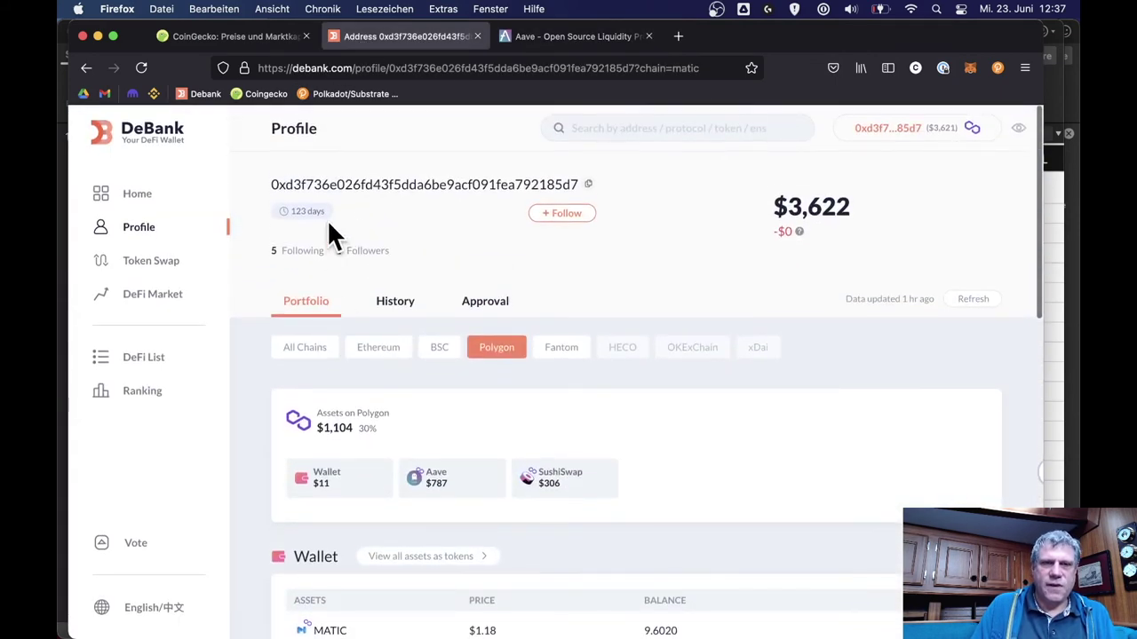
pyautogui.click(379, 349)
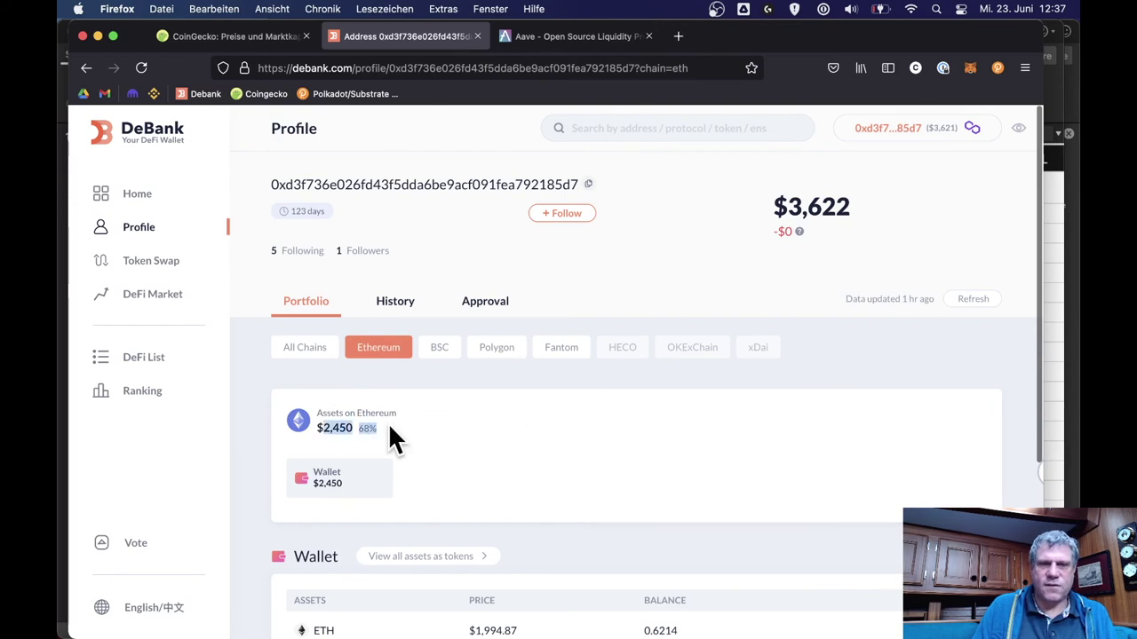
pyautogui.scroll(-1, 460, 434)
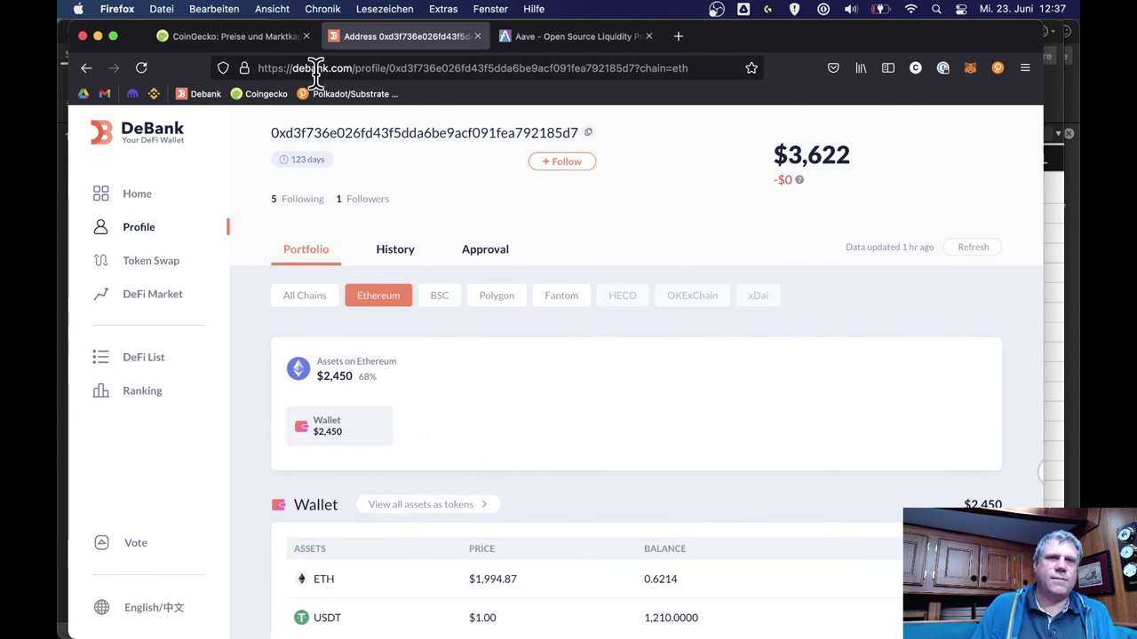
pyautogui.click(256, 35)
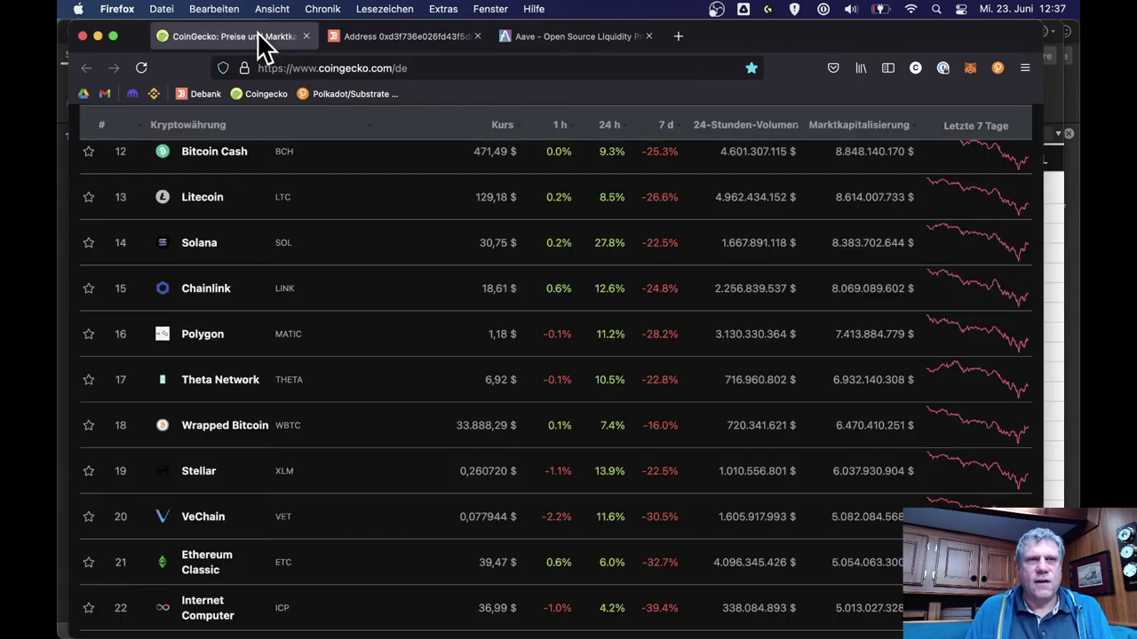
pyautogui.click(548, 38)
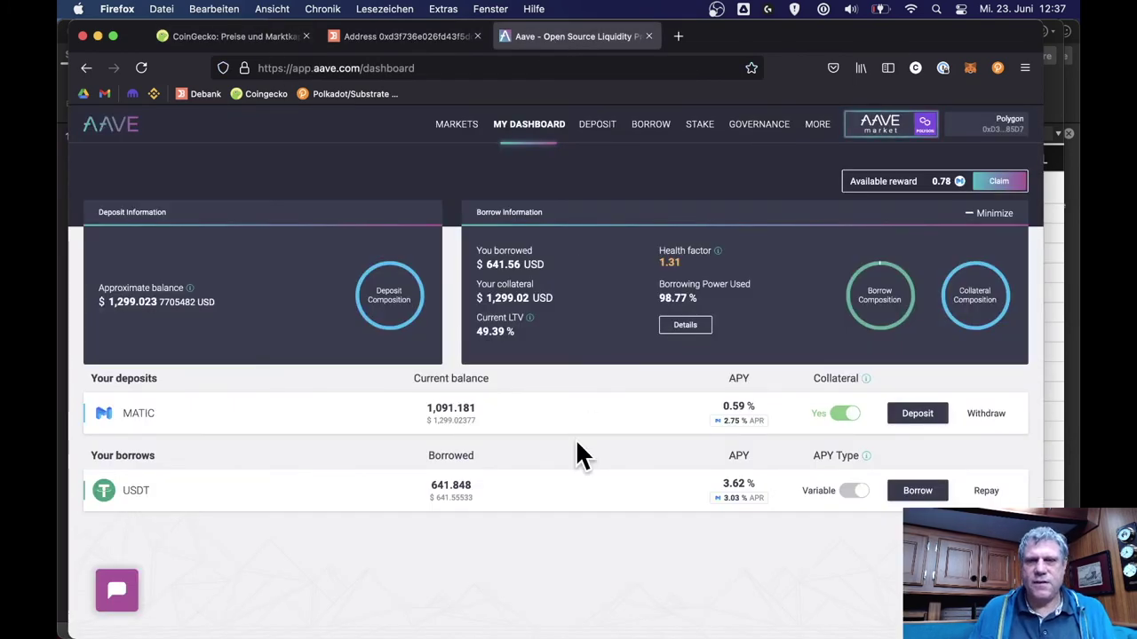